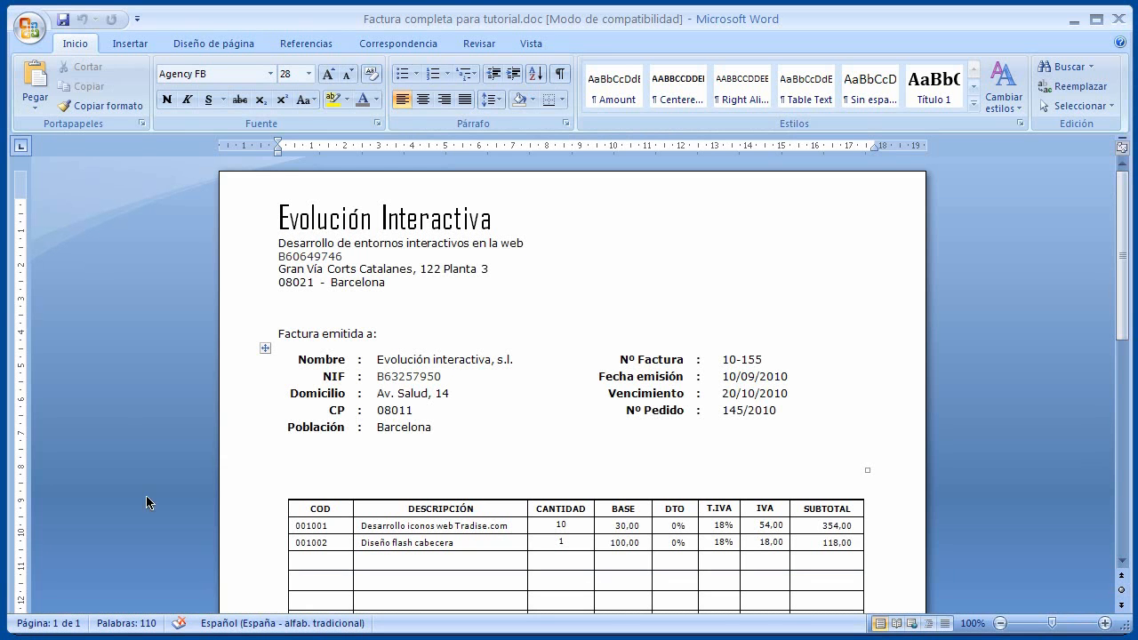
Print invoice 10-155 from Word to the Tradise Printer, then bring up the eFacturaPrinter window
{"action": "left_click", "coordinate": [29, 28]}
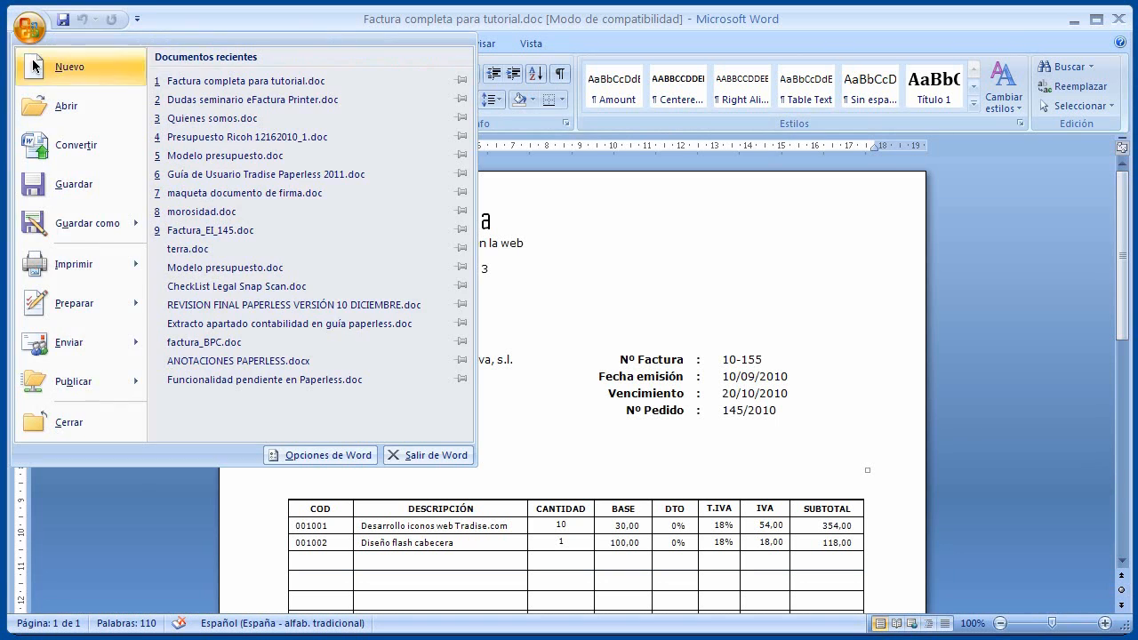
{"action": "left_click", "coordinate": [67, 263]}
{"action": "left_click", "coordinate": [432, 189]}
{"action": "left_click_drag", "start_coordinate": [560, 266], "coordinate": [560, 351]}
{"action": "left_click", "coordinate": [386, 363]}
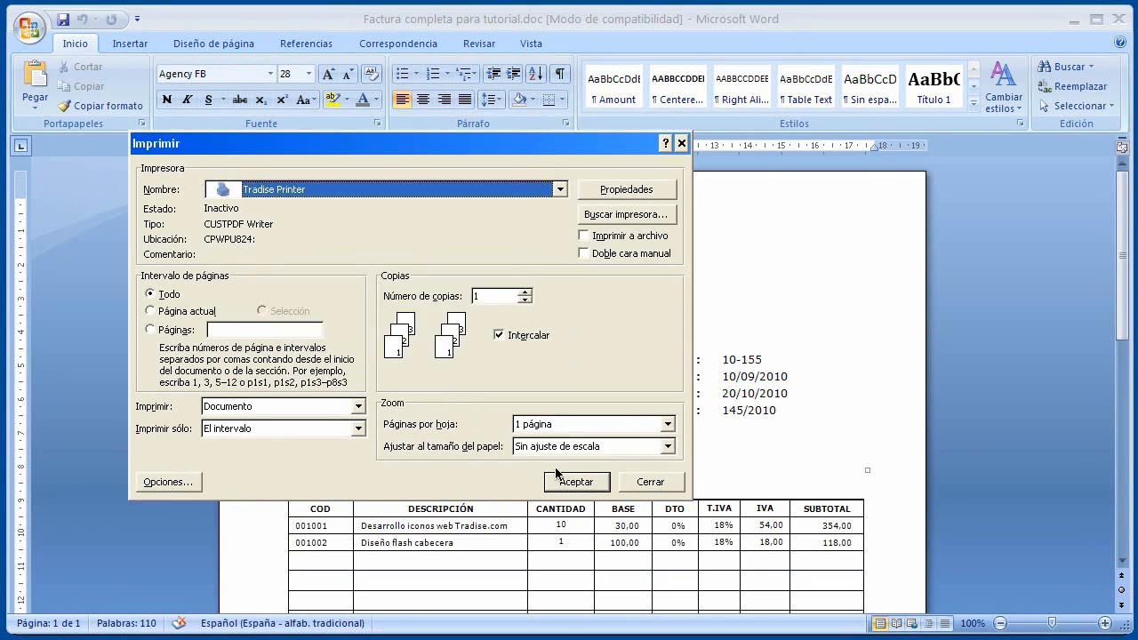
{"action": "left_click", "coordinate": [576, 482]}
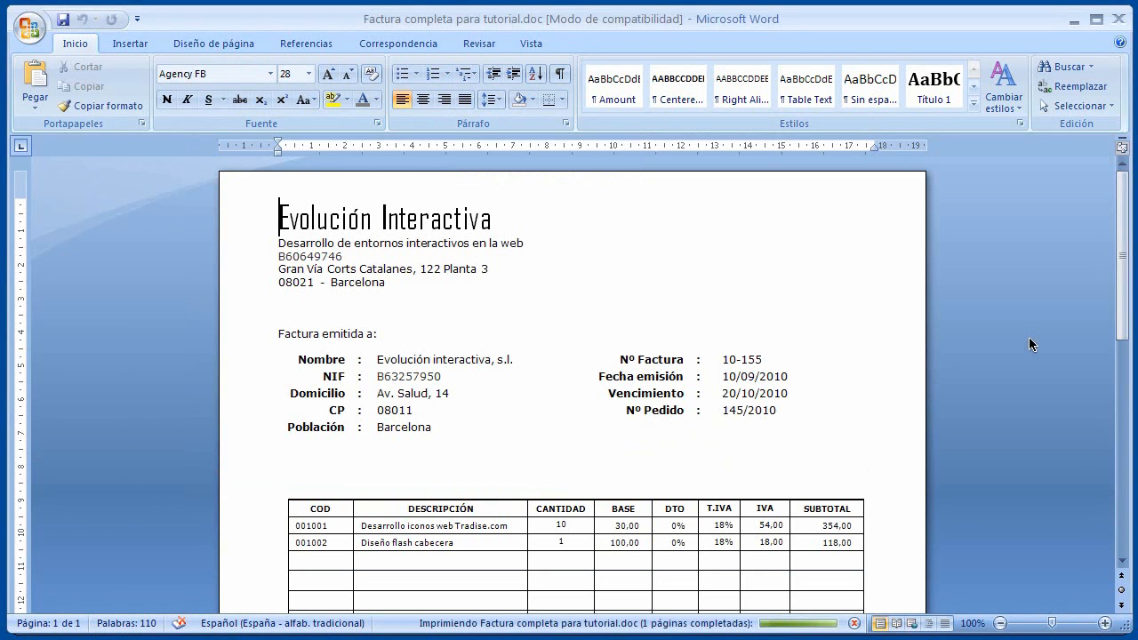
{"action": "left_click", "coordinate": [1077, 25]}
{"action": "left_click", "coordinate": [719, 76]}
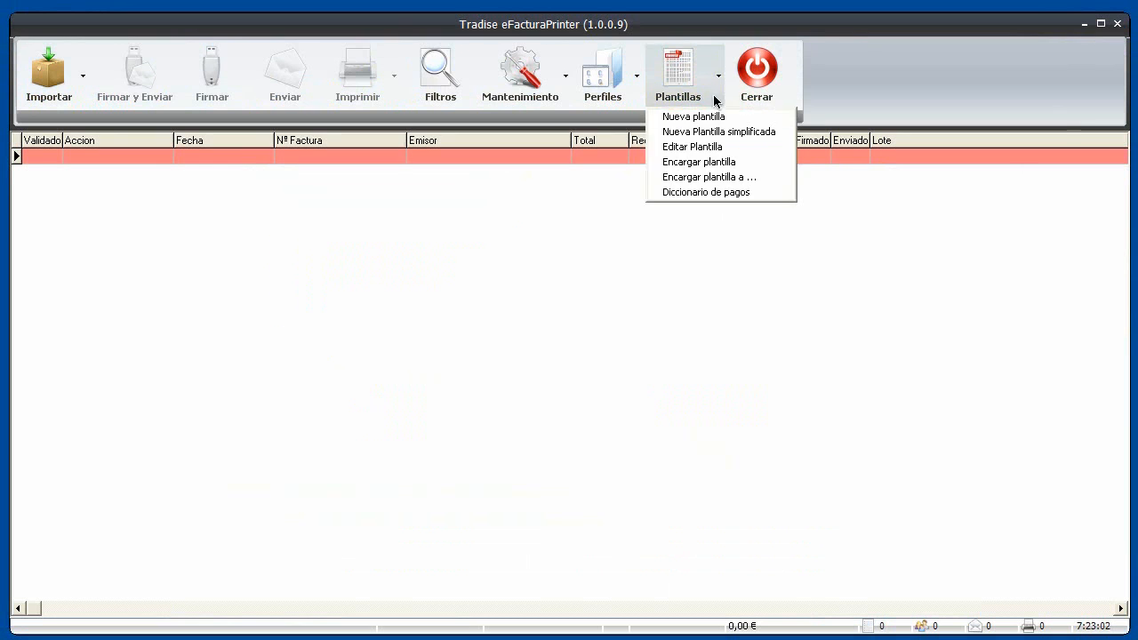
Create a new template from TradisePrinter_00094.pdf, enlarging the editor to show totals 400,00 and 472,00
{"action": "left_click", "coordinate": [706, 116]}
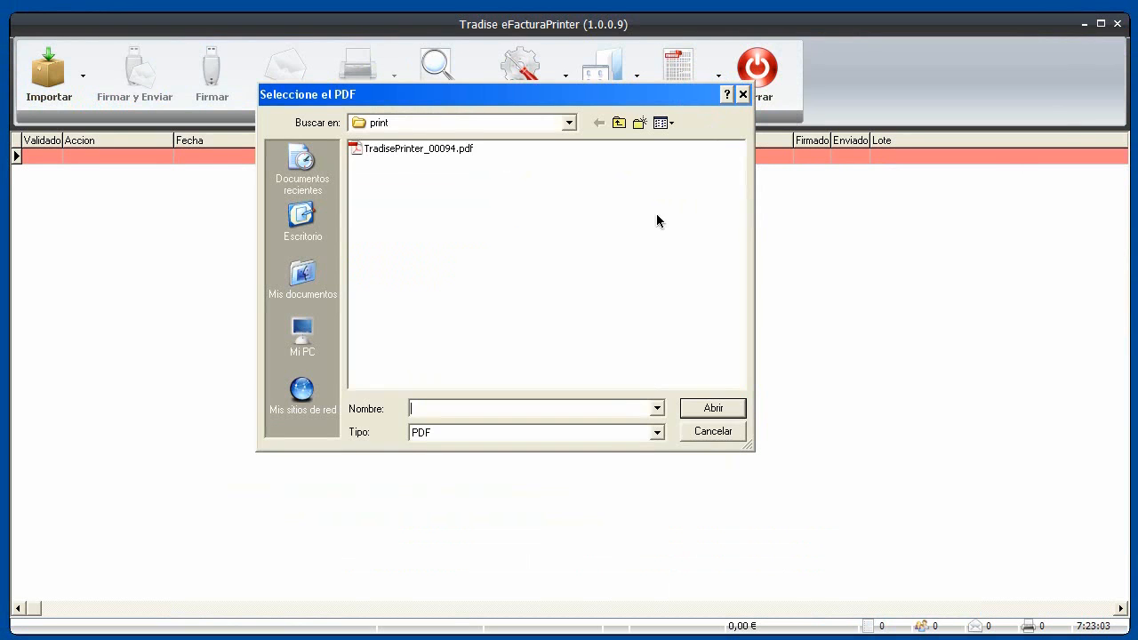
{"action": "double_click", "coordinate": [441, 148]}
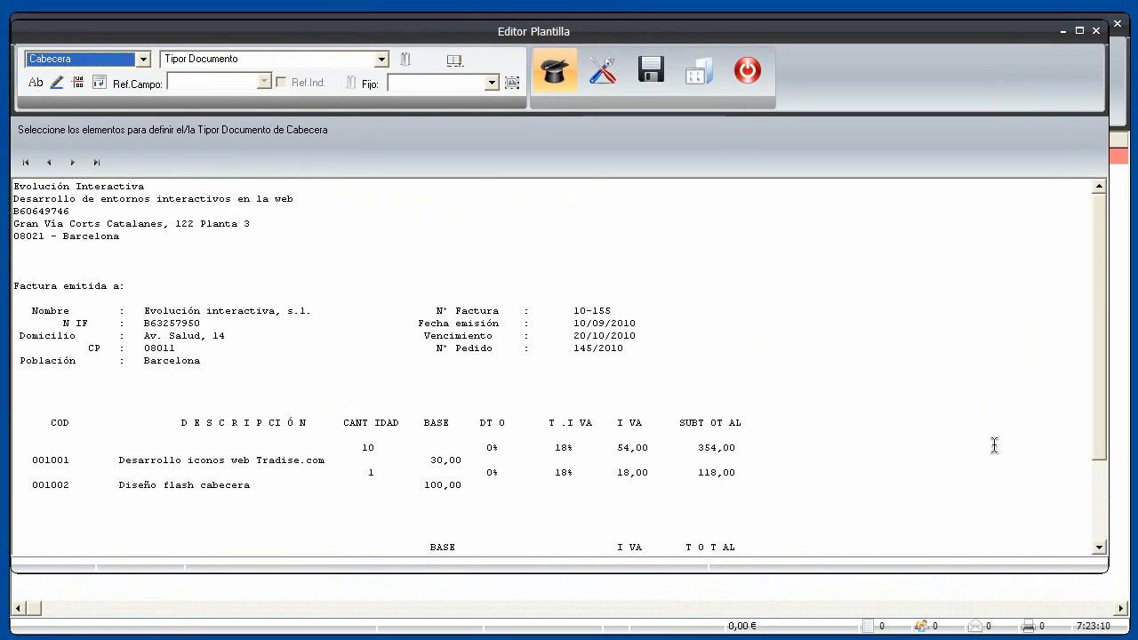
{"action": "left_click_drag", "start_coordinate": [1104, 573], "coordinate": [1106, 577]}
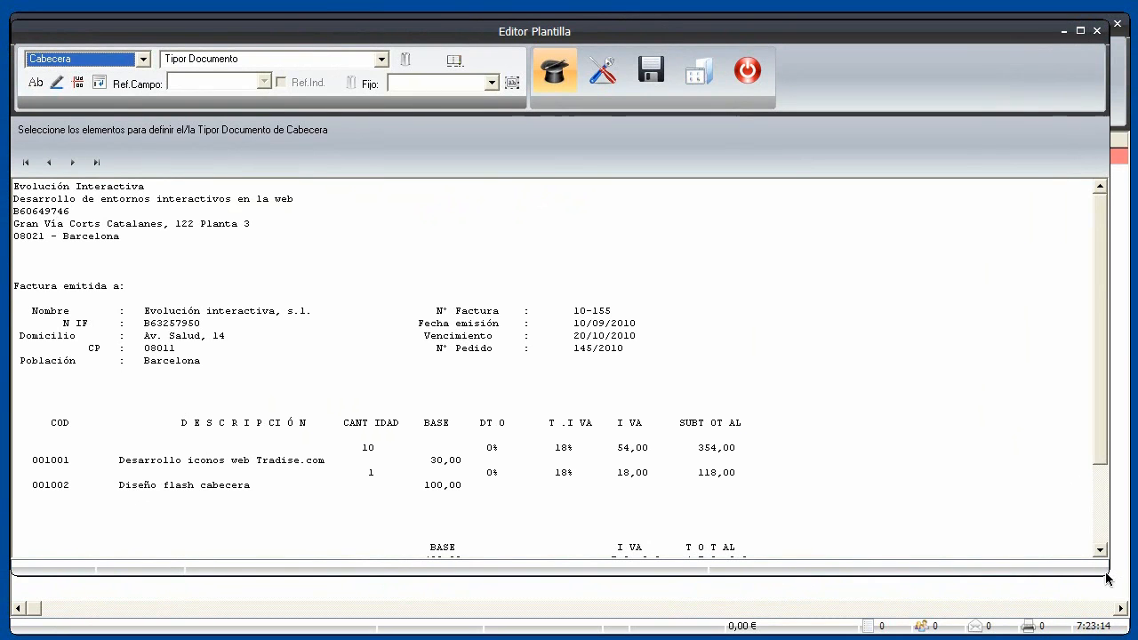
{"action": "left_click_drag", "start_coordinate": [1108, 576], "coordinate": [1110, 581]}
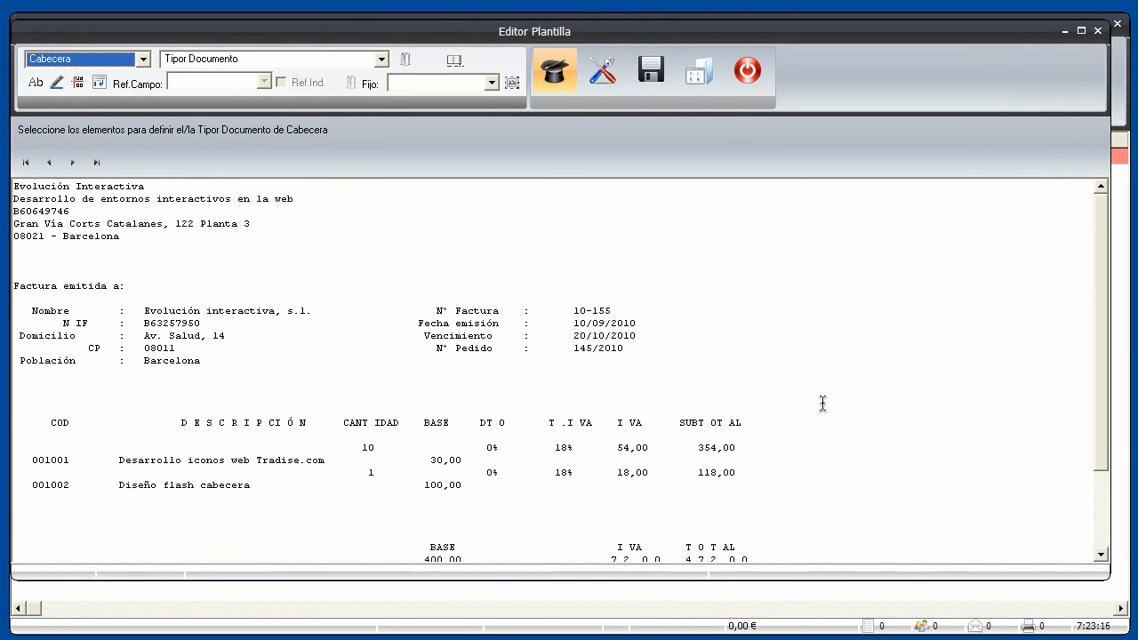
{"action": "left_click_drag", "start_coordinate": [477, 37], "coordinate": [485, 47]}
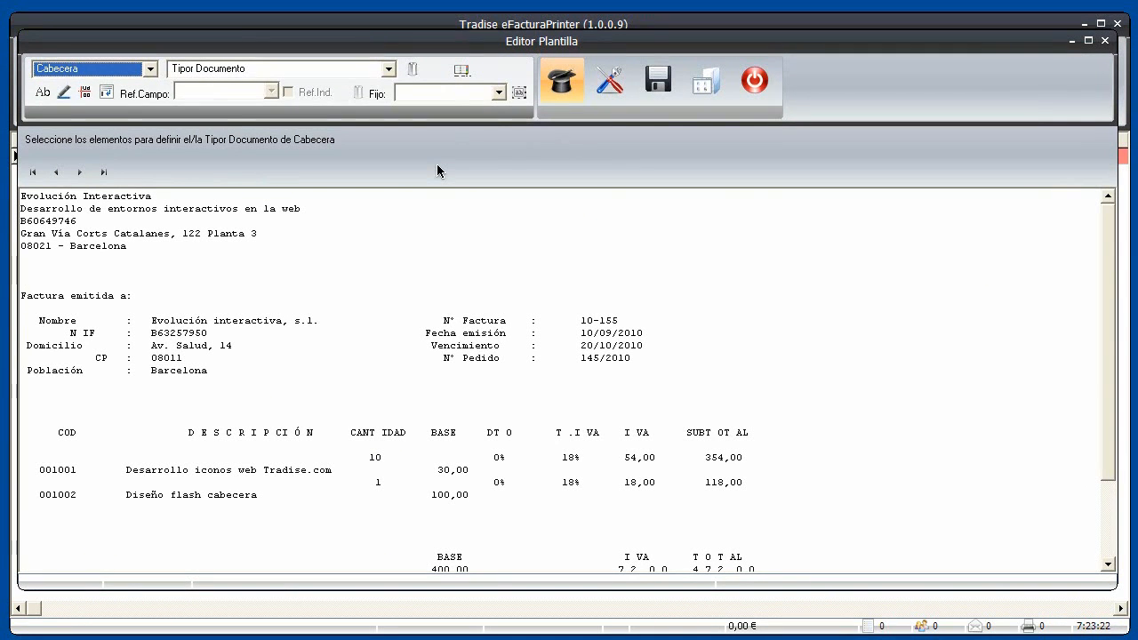
Keep Cabecera as the template section and bring up its header field list
{"action": "left_click", "coordinate": [152, 69]}
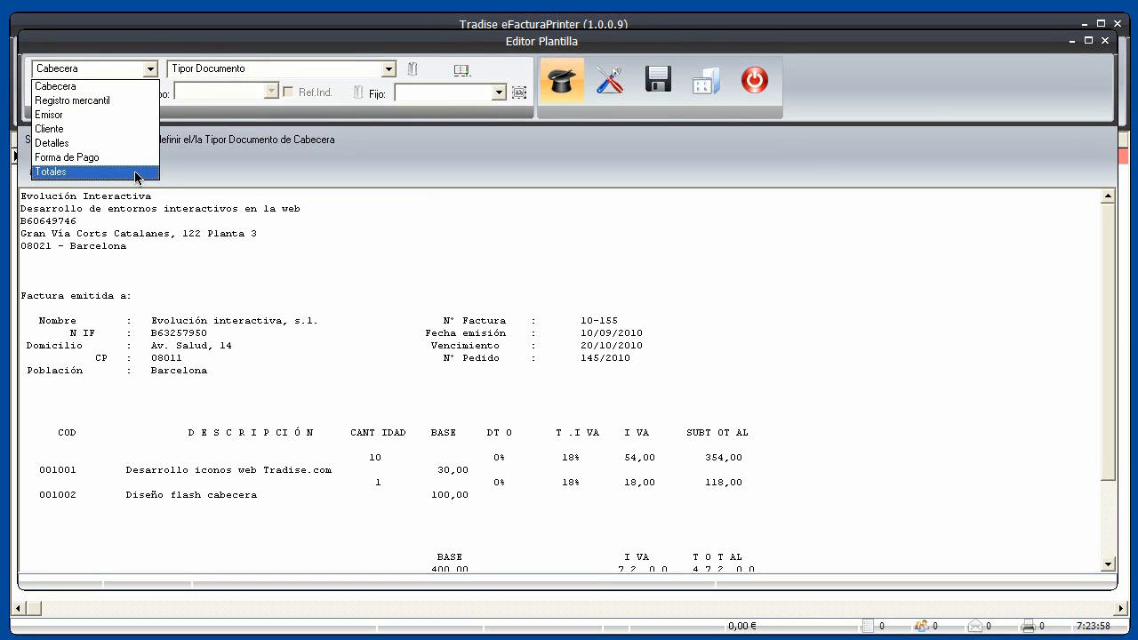
{"action": "left_click", "coordinate": [133, 89]}
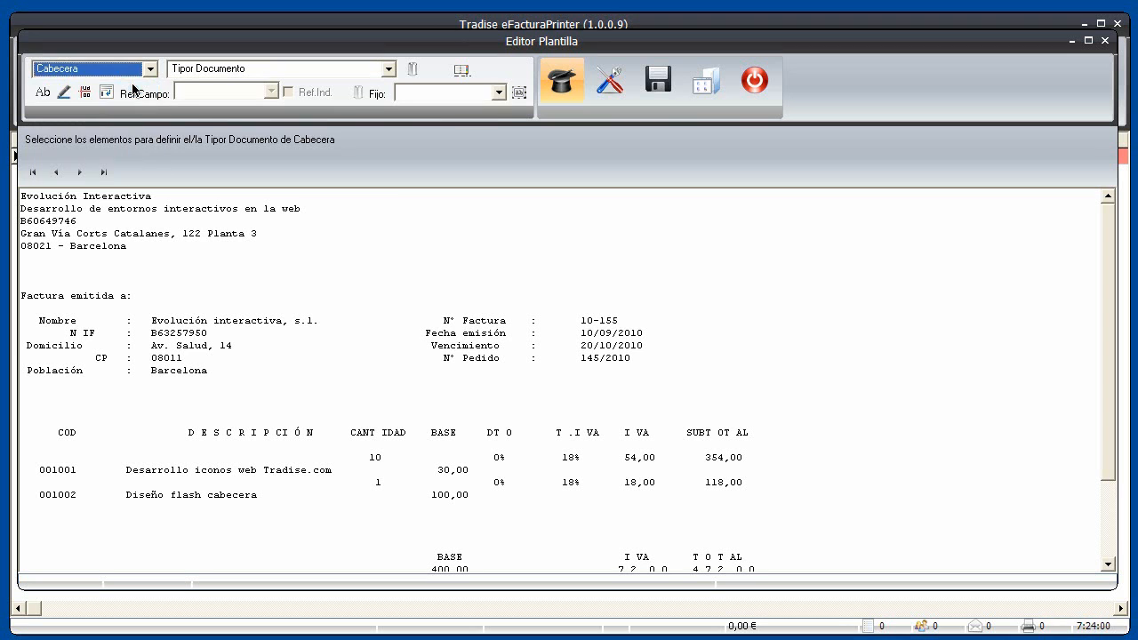
{"action": "left_click", "coordinate": [389, 69]}
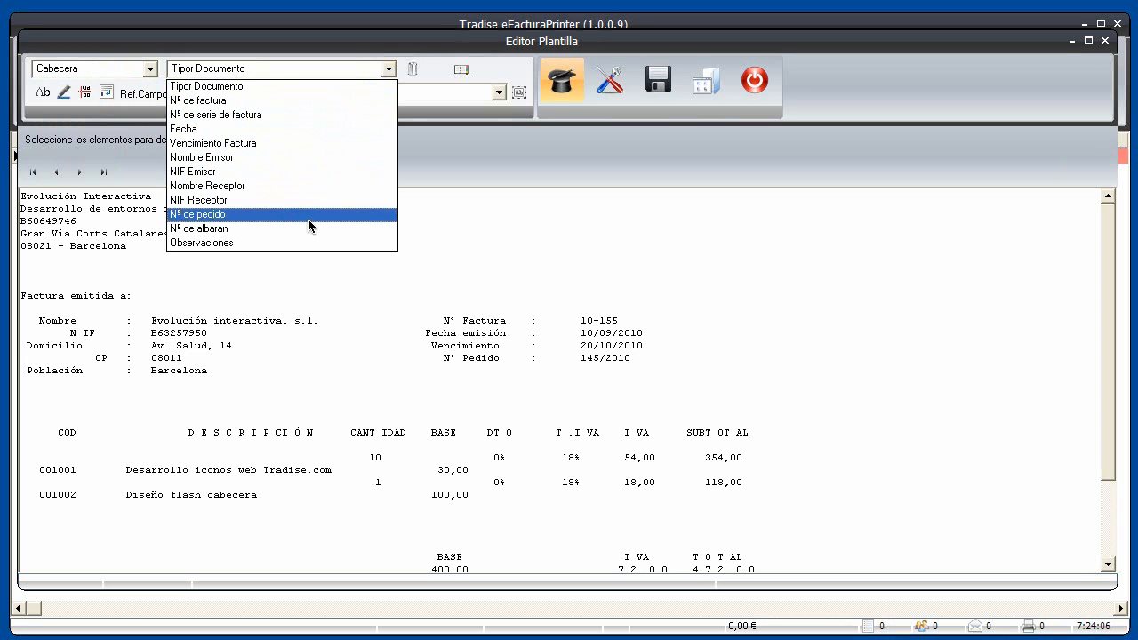
Map Nº de factura to value 10-155 with the 'Nº Factura' label
{"action": "left_click", "coordinate": [254, 102]}
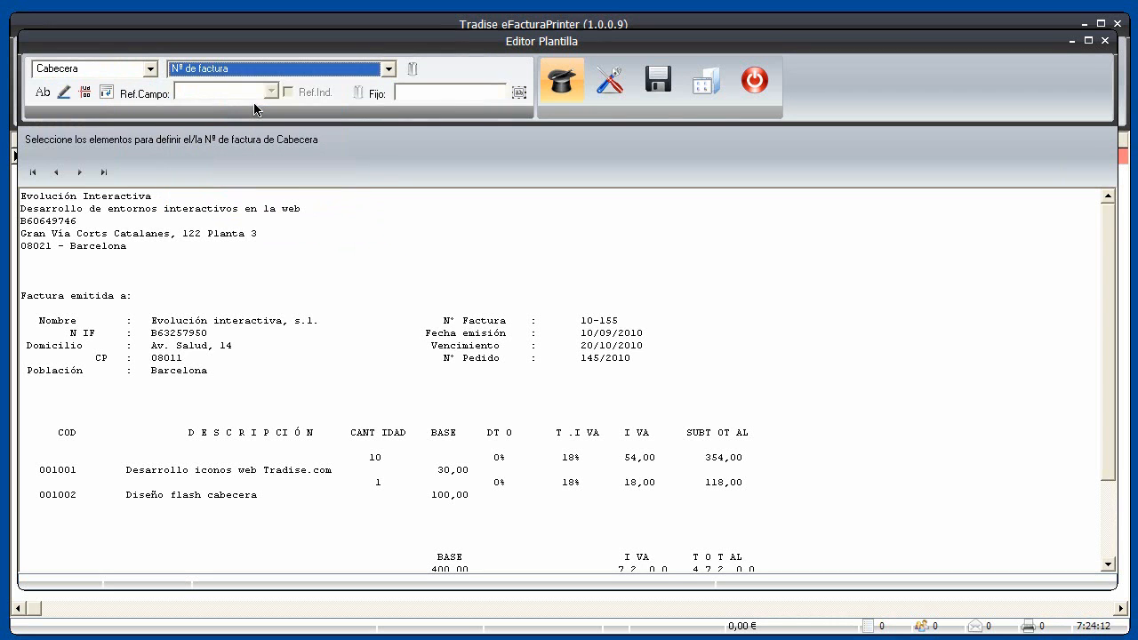
{"action": "left_click_drag", "start_coordinate": [576, 321], "coordinate": [620, 318]}
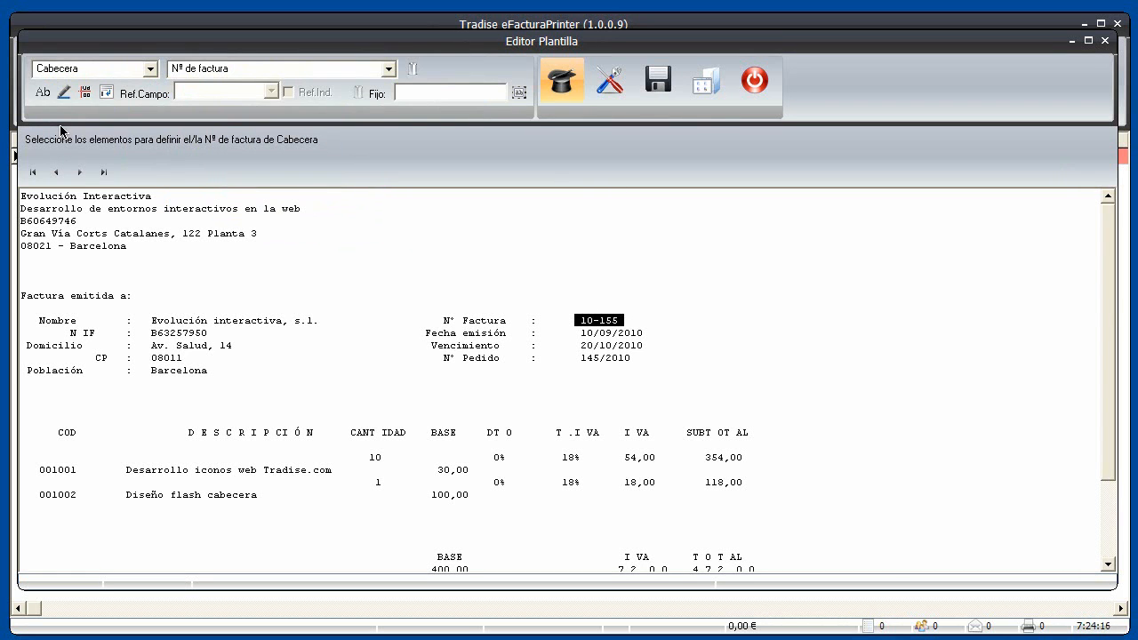
{"action": "left_click", "coordinate": [43, 93]}
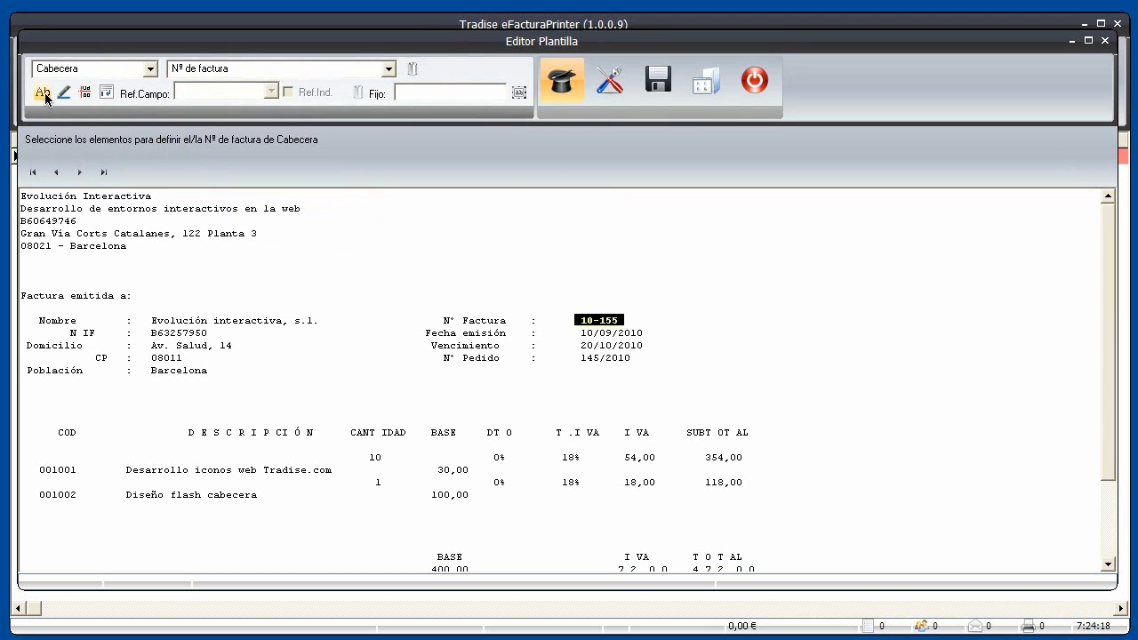
{"action": "left_click_drag", "start_coordinate": [439, 320], "coordinate": [513, 320]}
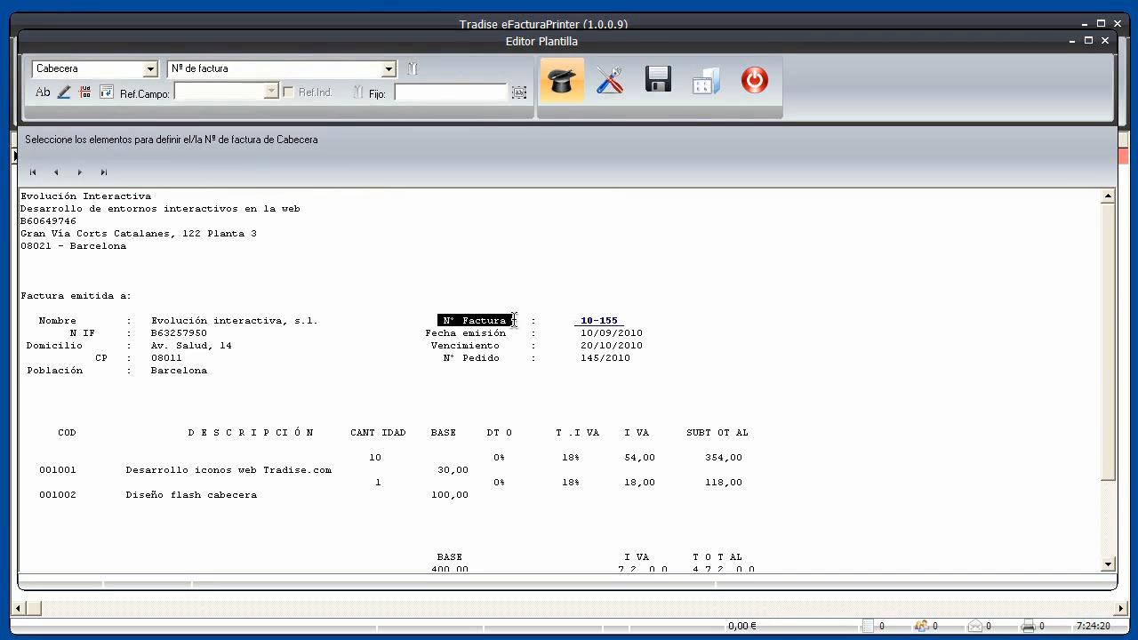
{"action": "left_click", "coordinate": [61, 94]}
Map the Fecha field to 10/09/2010 with the 'Fecha emisión' label
{"action": "left_click", "coordinate": [389, 69]}
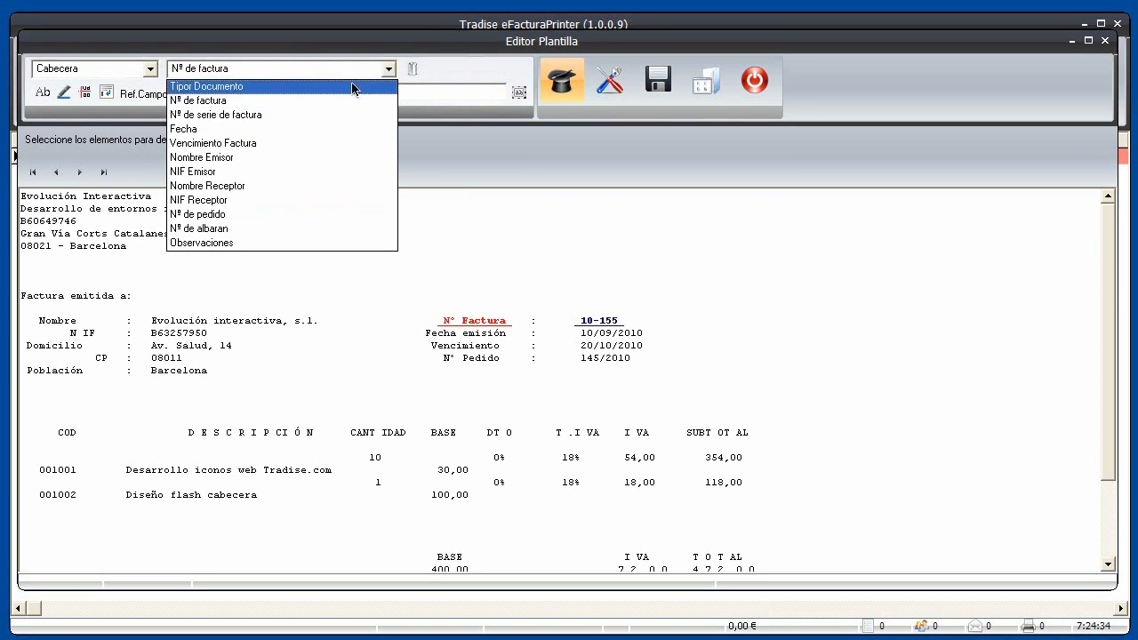
{"action": "left_click", "coordinate": [238, 129]}
{"action": "left_click_drag", "start_coordinate": [576, 333], "coordinate": [649, 334]}
{"action": "left_click", "coordinate": [41, 93]}
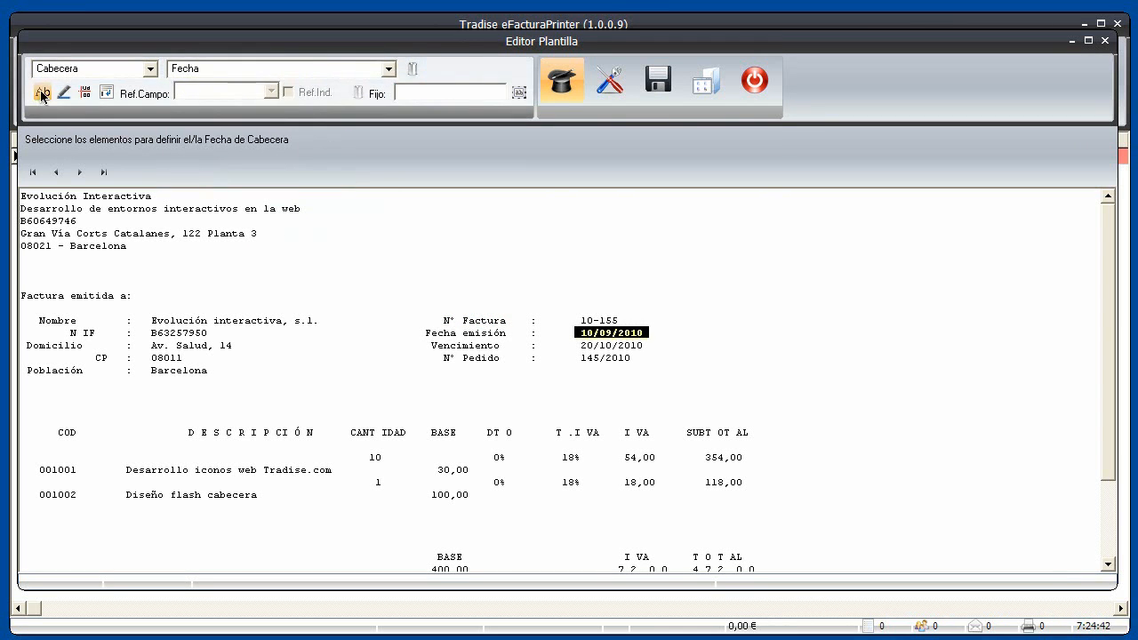
{"action": "left_click_drag", "start_coordinate": [419, 333], "coordinate": [511, 332]}
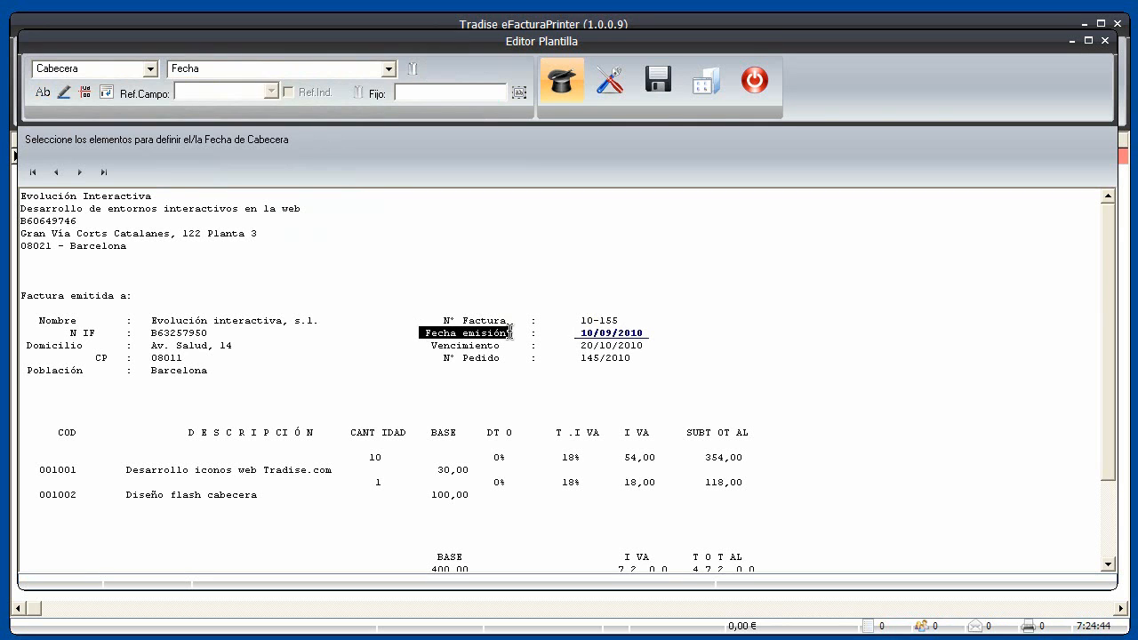
{"action": "left_click", "coordinate": [64, 92]}
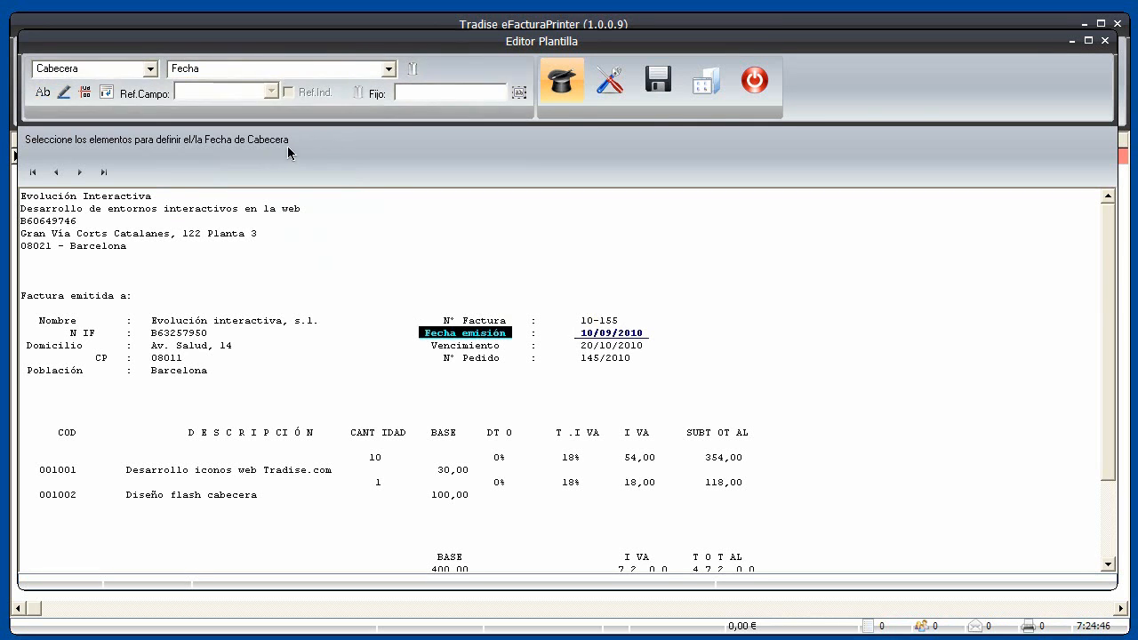
Map the due date field to 20/10/2010 with the 'Vencimiento' label
{"action": "left_click", "coordinate": [82, 174]}
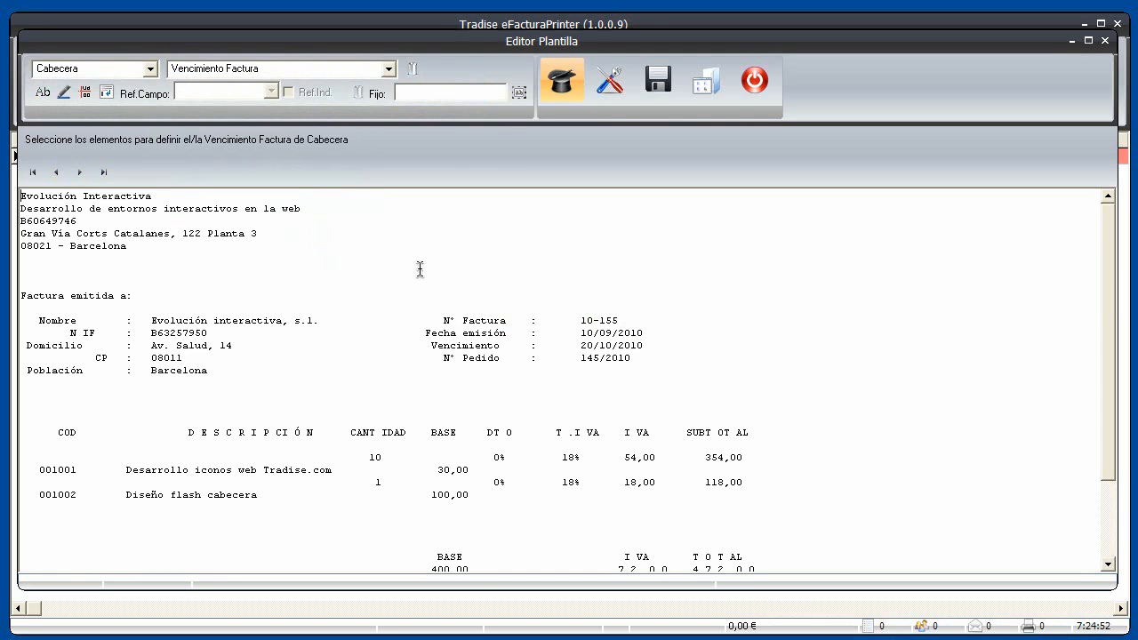
{"action": "left_click_drag", "start_coordinate": [575, 345], "coordinate": [646, 347]}
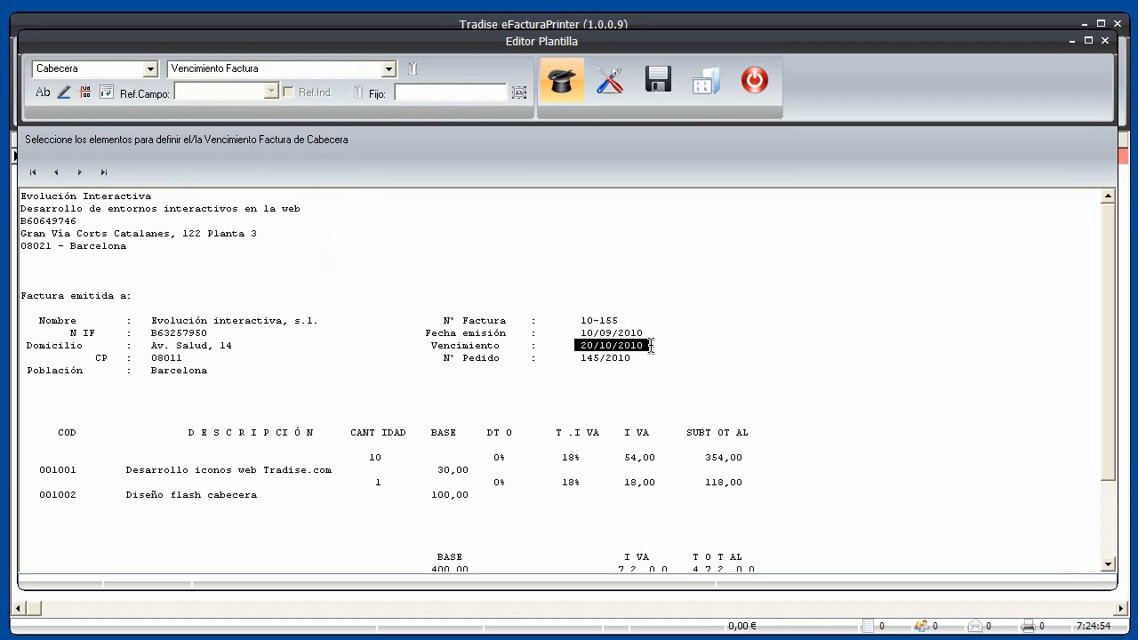
{"action": "left_click", "coordinate": [45, 93]}
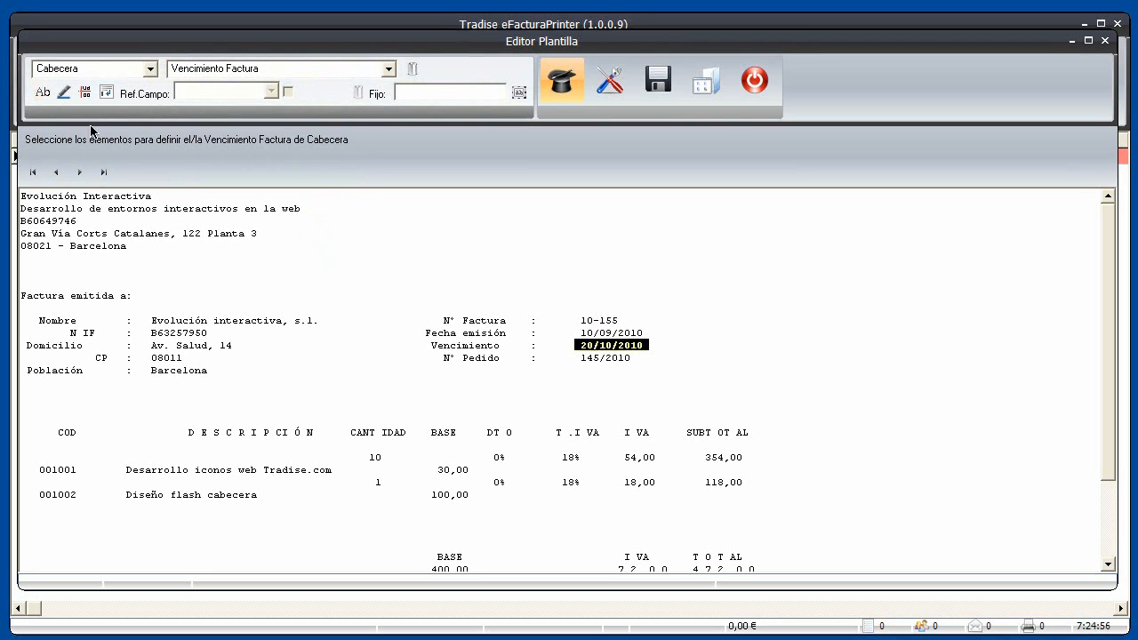
{"action": "left_click_drag", "start_coordinate": [426, 346], "coordinate": [510, 347]}
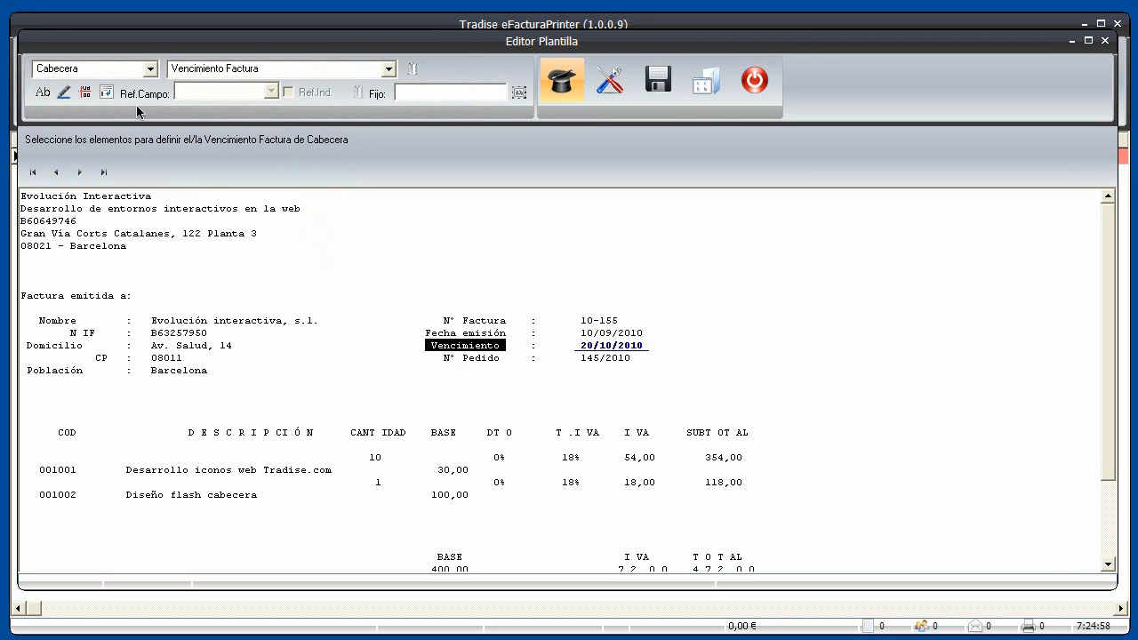
{"action": "left_click", "coordinate": [65, 95]}
{"action": "left_click", "coordinate": [80, 172]}
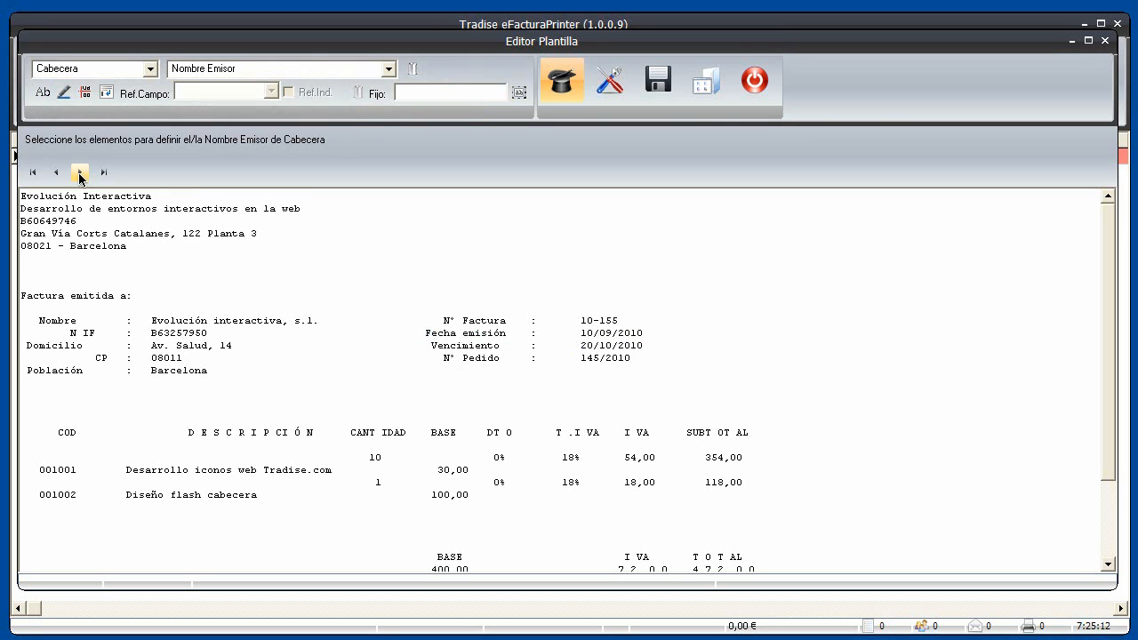
{"action": "left_click", "coordinate": [80, 173]}
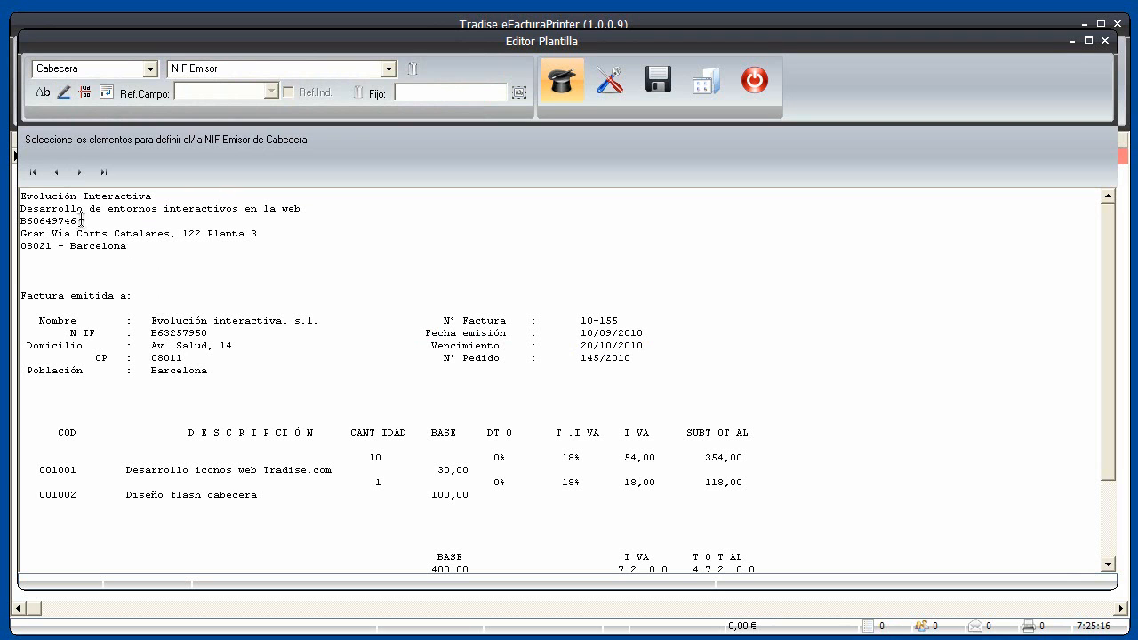
{"action": "left_click_drag", "start_coordinate": [81, 219], "coordinate": [16, 222]}
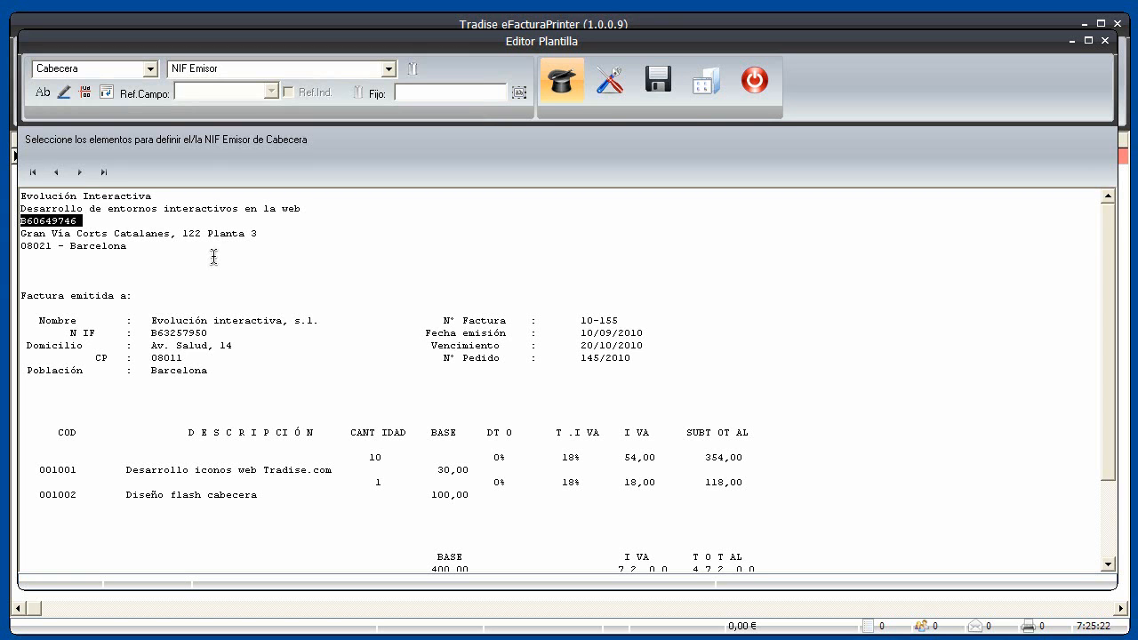
{"action": "left_click", "coordinate": [45, 94]}
{"action": "left_click_drag", "start_coordinate": [101, 208], "coordinate": [19, 209]}
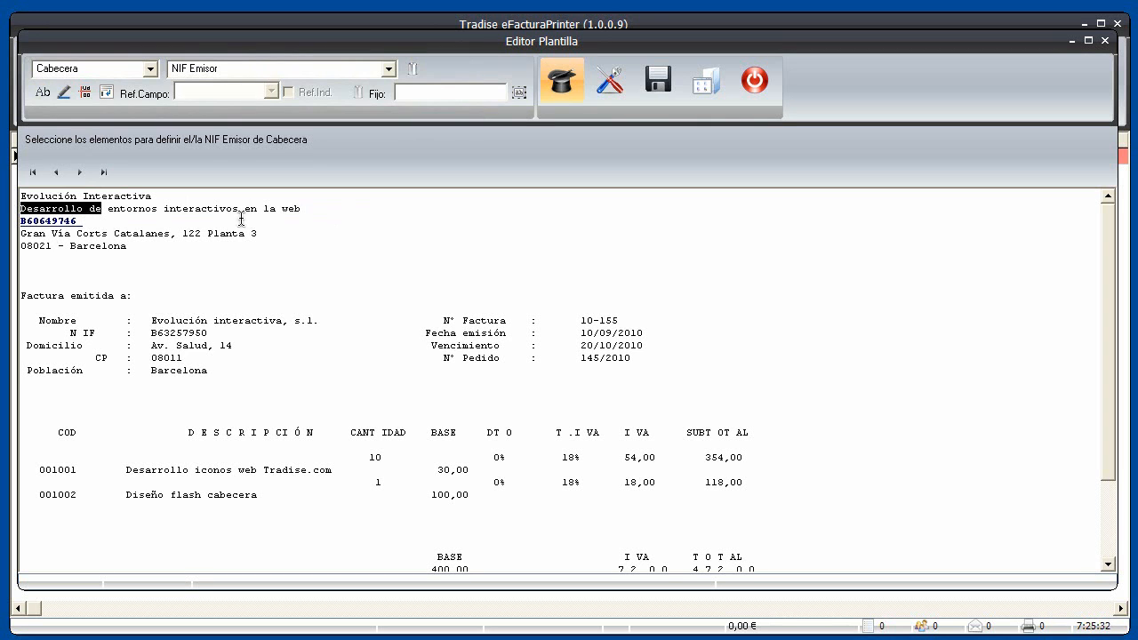
{"action": "left_click", "coordinate": [64, 93]}
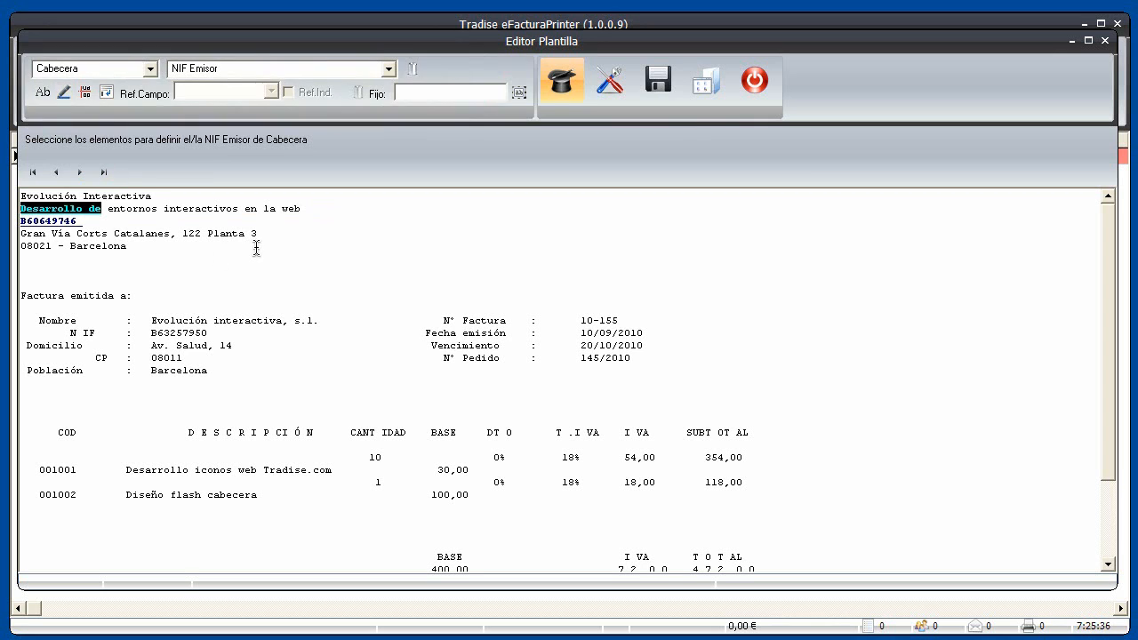
{"action": "left_click", "coordinate": [80, 173]}
{"action": "left_click", "coordinate": [81, 173]}
{"action": "left_click_drag", "start_coordinate": [148, 331], "coordinate": [219, 334]}
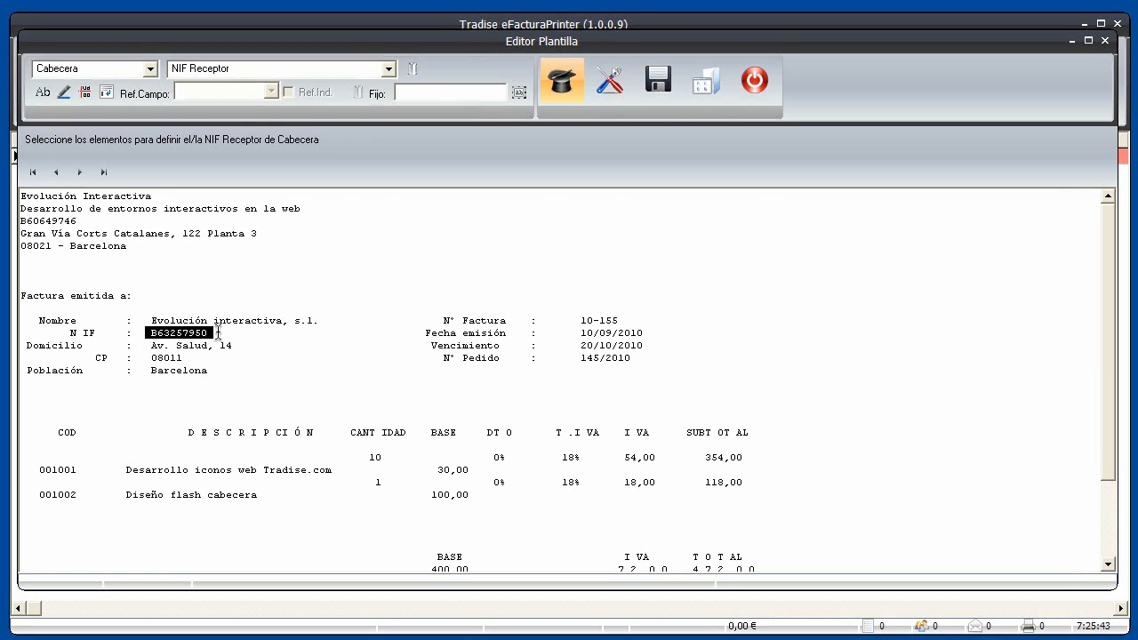
{"action": "left_click", "coordinate": [41, 93]}
{"action": "left_click_drag", "start_coordinate": [101, 334], "coordinate": [63, 336]}
{"action": "left_click", "coordinate": [64, 94]}
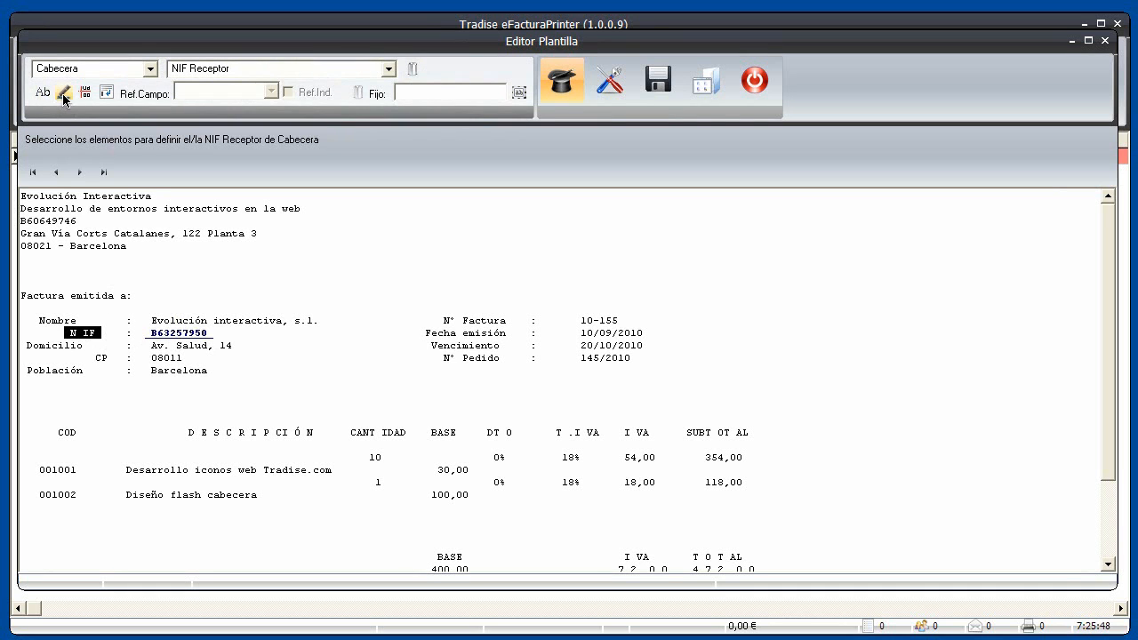
Map Nº de pedido to 145/2010 with the 'N° Pedido' label, skipping the albarán field
{"action": "left_click", "coordinate": [81, 174]}
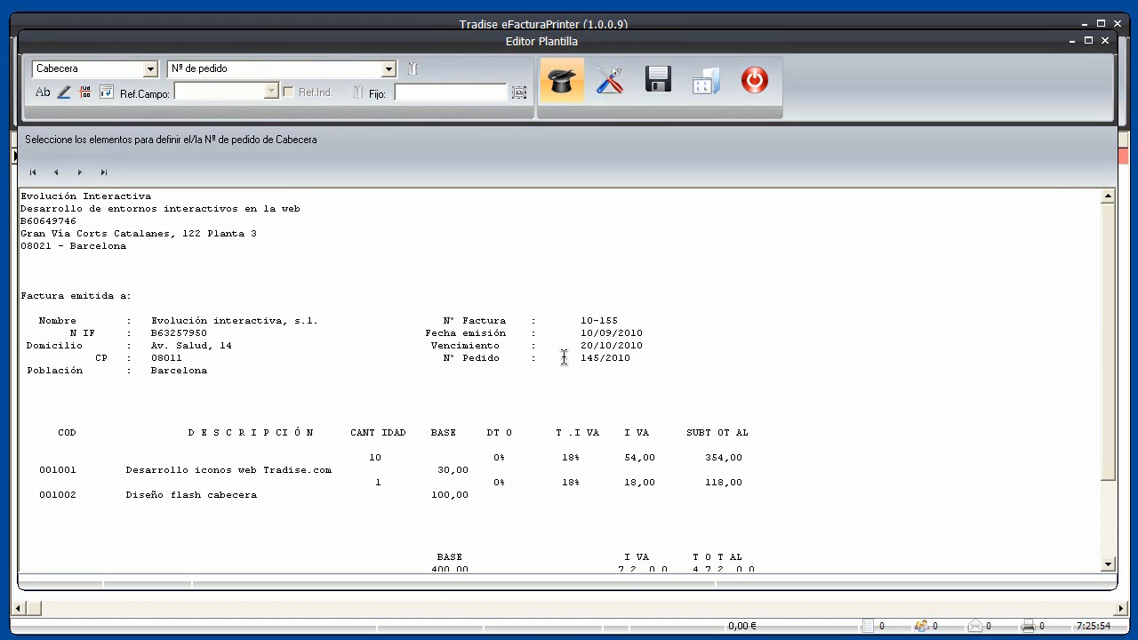
{"action": "left_click_drag", "start_coordinate": [576, 357], "coordinate": [630, 357]}
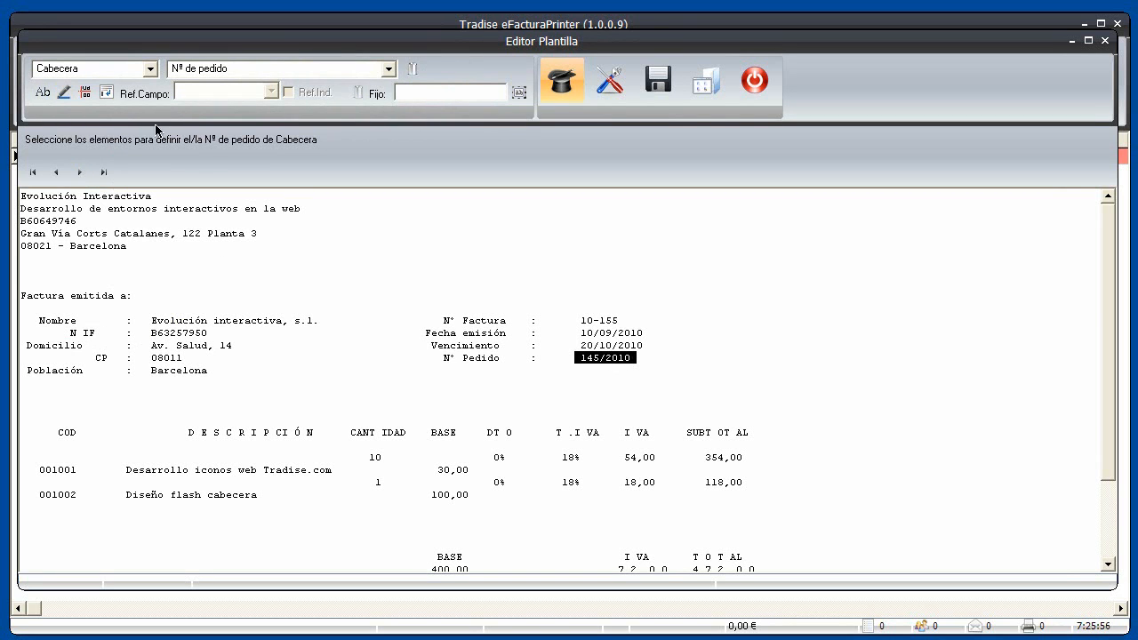
{"action": "left_click", "coordinate": [40, 94]}
{"action": "left_click_drag", "start_coordinate": [437, 358], "coordinate": [506, 365]}
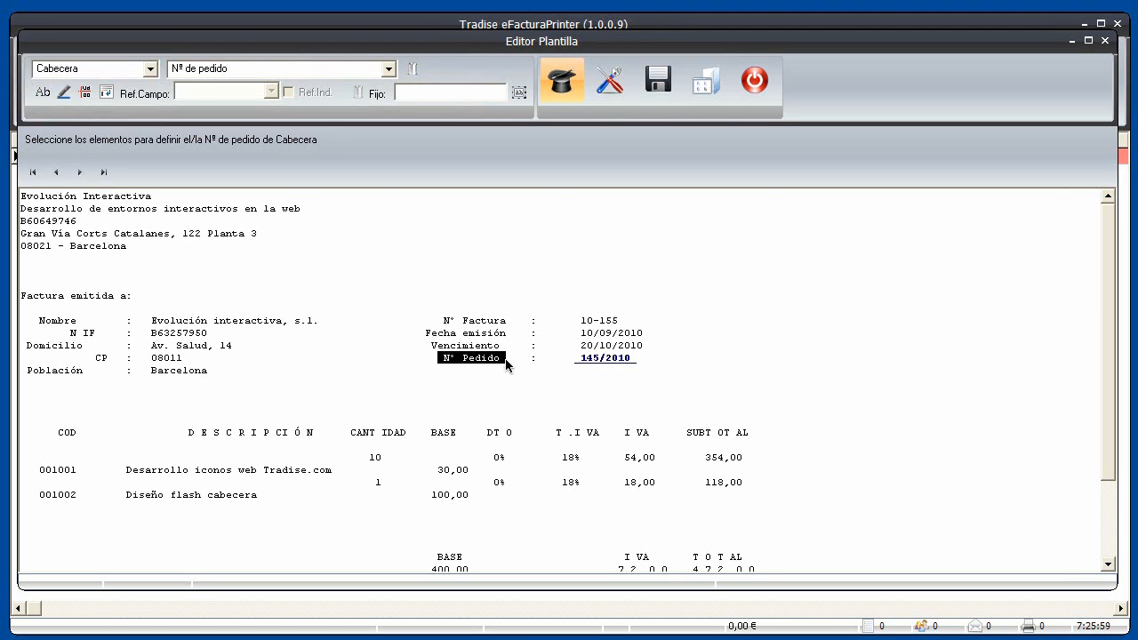
{"action": "left_click", "coordinate": [66, 91]}
{"action": "left_click", "coordinate": [81, 173]}
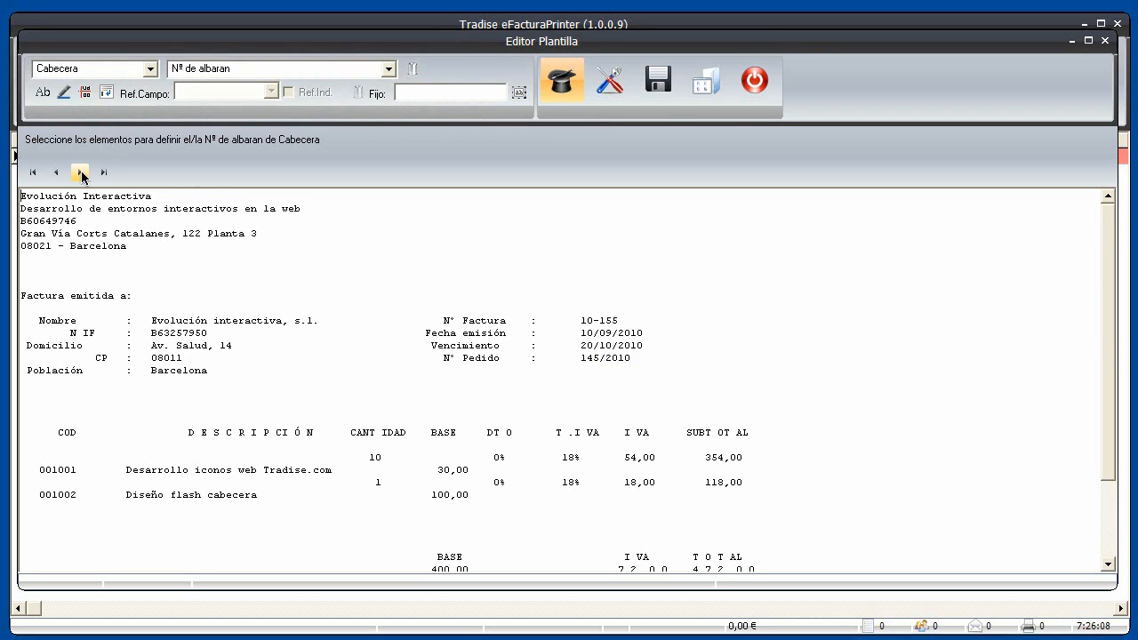
{"action": "left_click", "coordinate": [81, 173]}
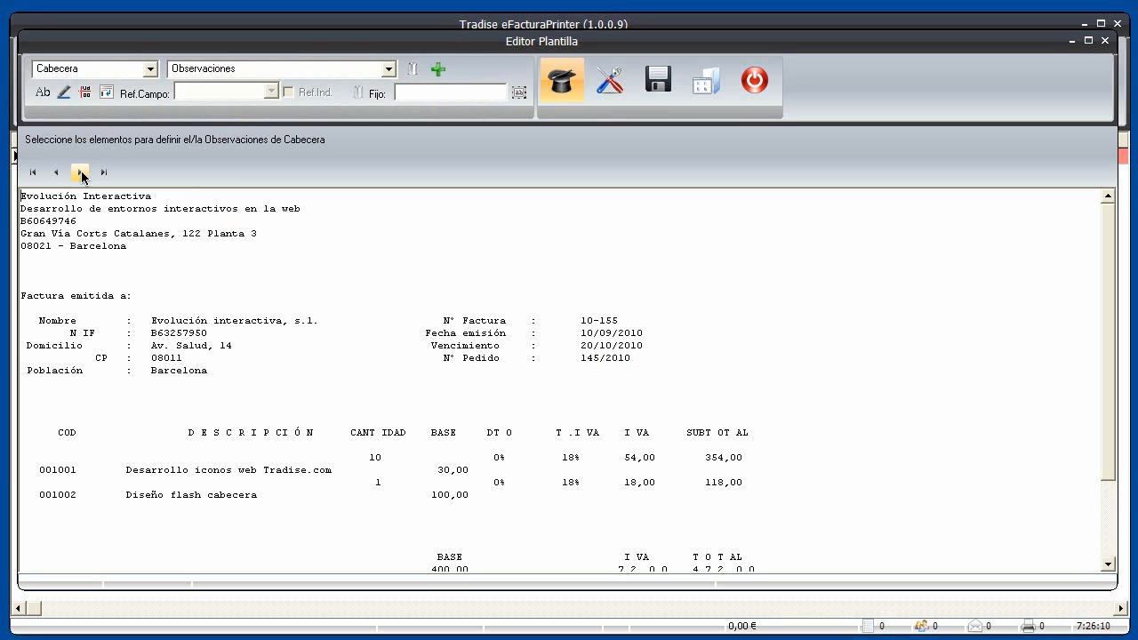
Give the registry Libro fixed value B3424 and the location fixed value Barcelona
{"action": "left_click", "coordinate": [80, 174]}
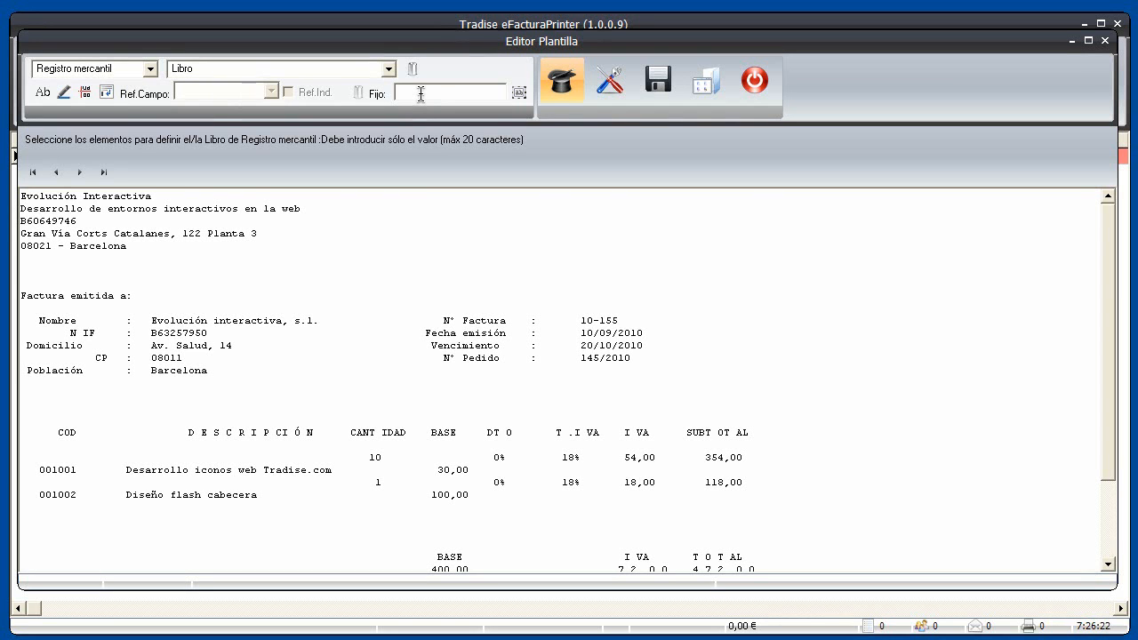
{"action": "type", "text": "B"}
{"action": "type", "text": "3424"}
{"action": "left_click", "coordinate": [80, 174]}
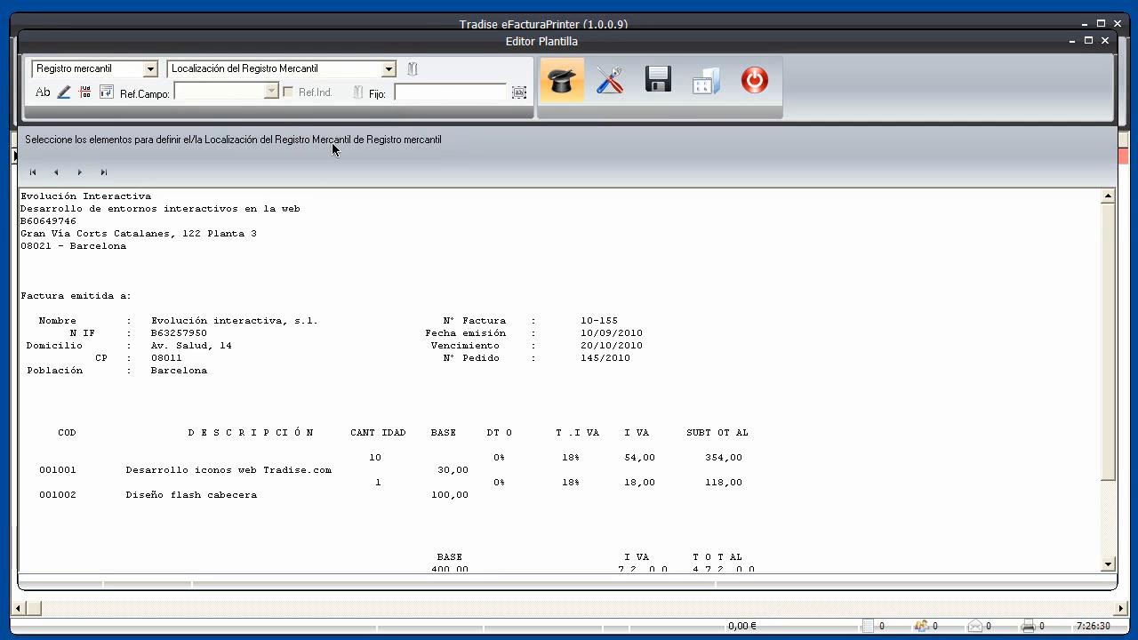
{"action": "left_click", "coordinate": [408, 92]}
{"action": "type", "text": "Barcelona"}
Fill Hoja 2, Sección B and Tomo 1, continuing through to Emisor Dirección
{"action": "left_click", "coordinate": [80, 173]}
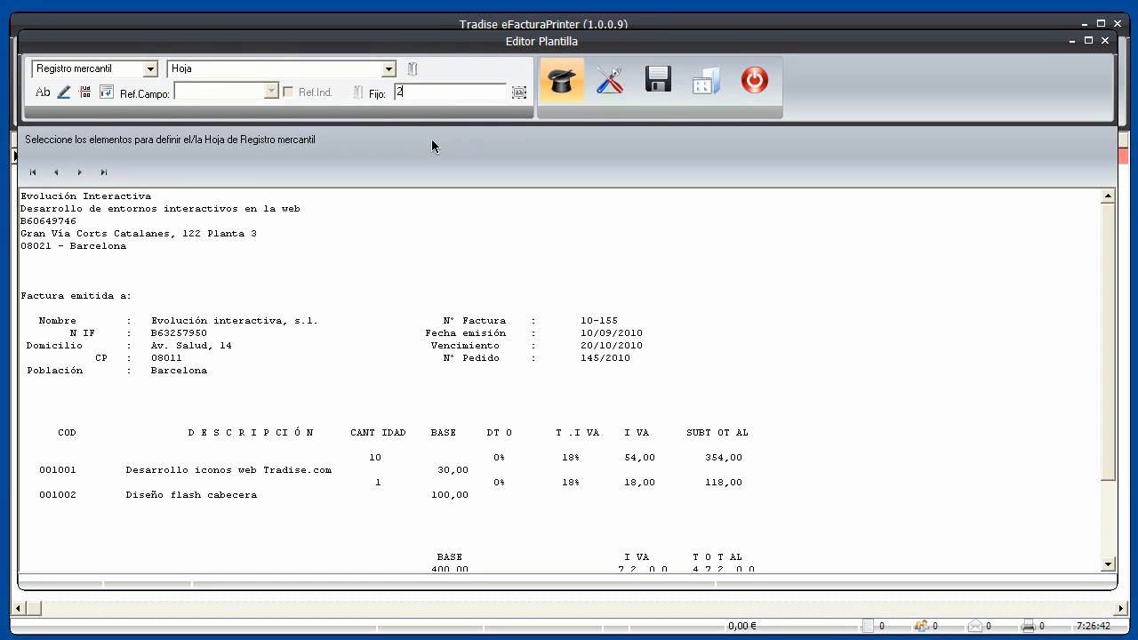
{"action": "left_click", "coordinate": [80, 173]}
{"action": "left_click", "coordinate": [80, 172]}
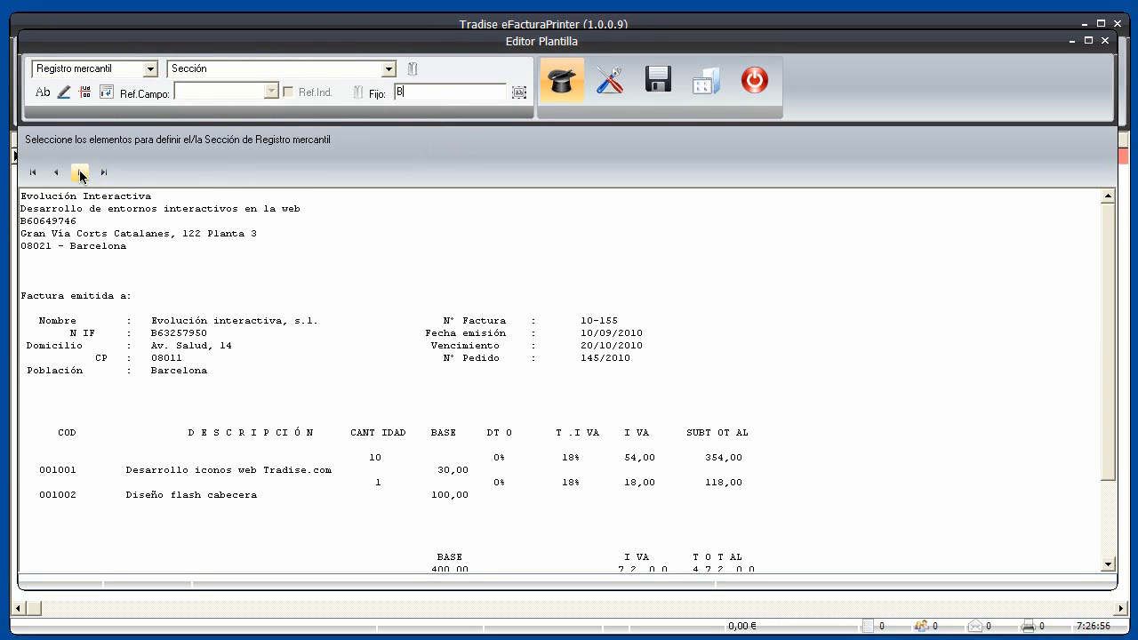
{"action": "left_click", "coordinate": [80, 172]}
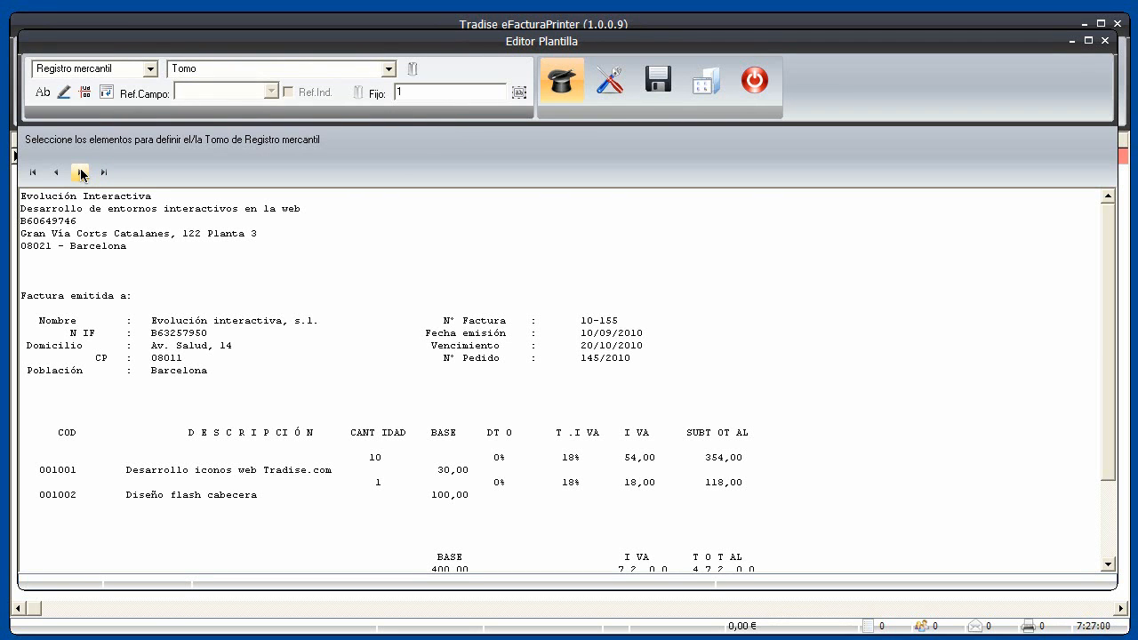
{"action": "left_click", "coordinate": [81, 173]}
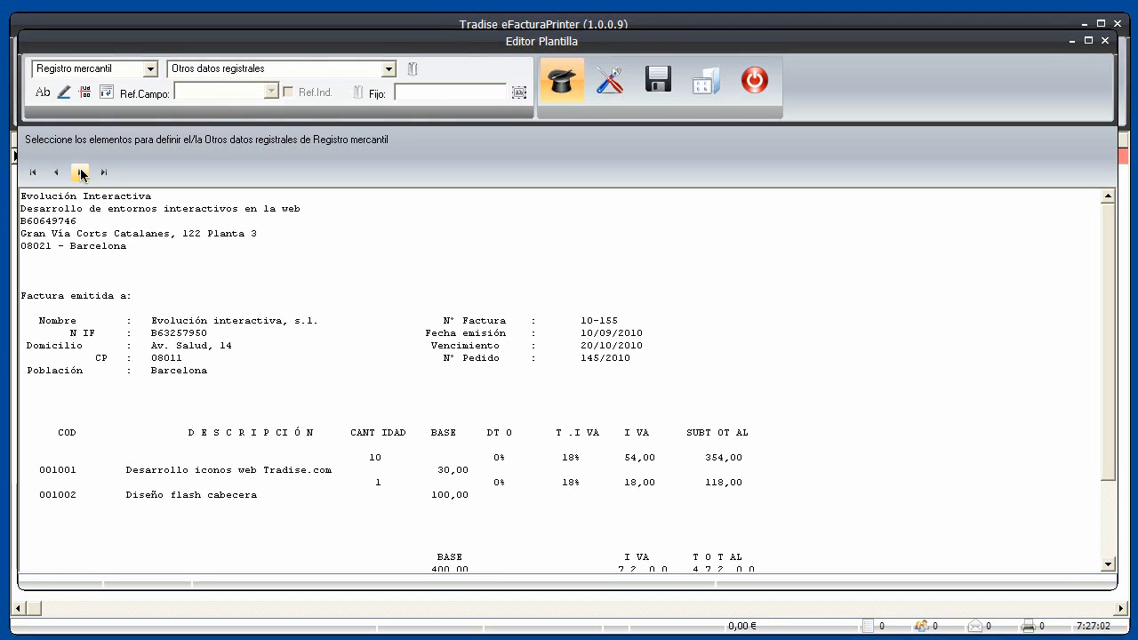
{"action": "left_click", "coordinate": [81, 173]}
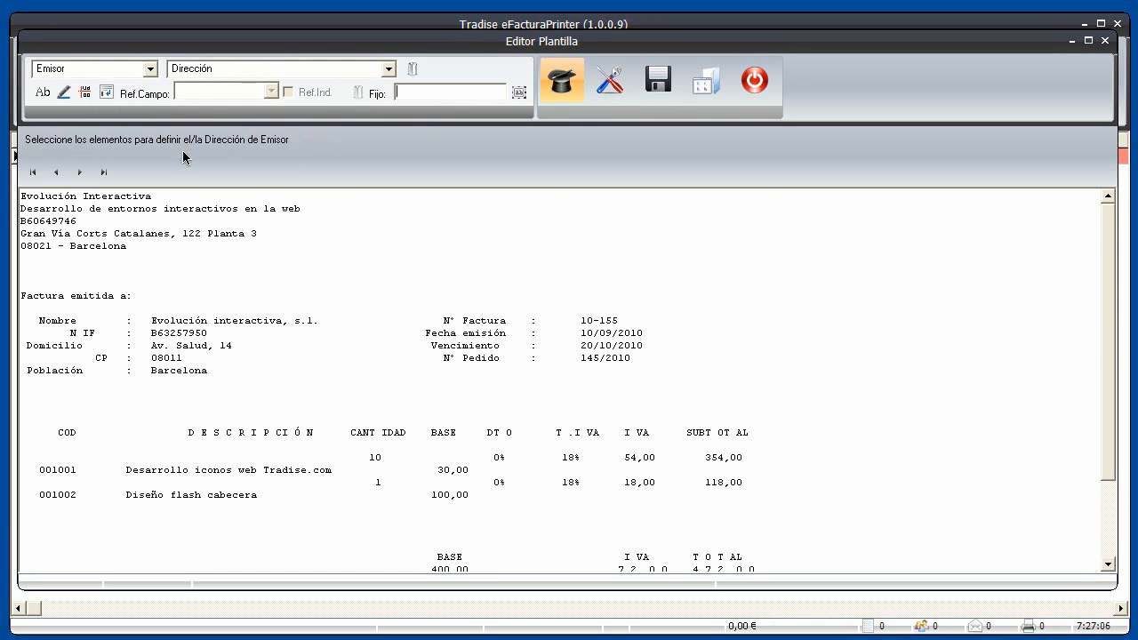
Leave the issuer address field unchanged and list the template sections Cabecera through Totales
{"action": "left_click", "coordinate": [389, 69]}
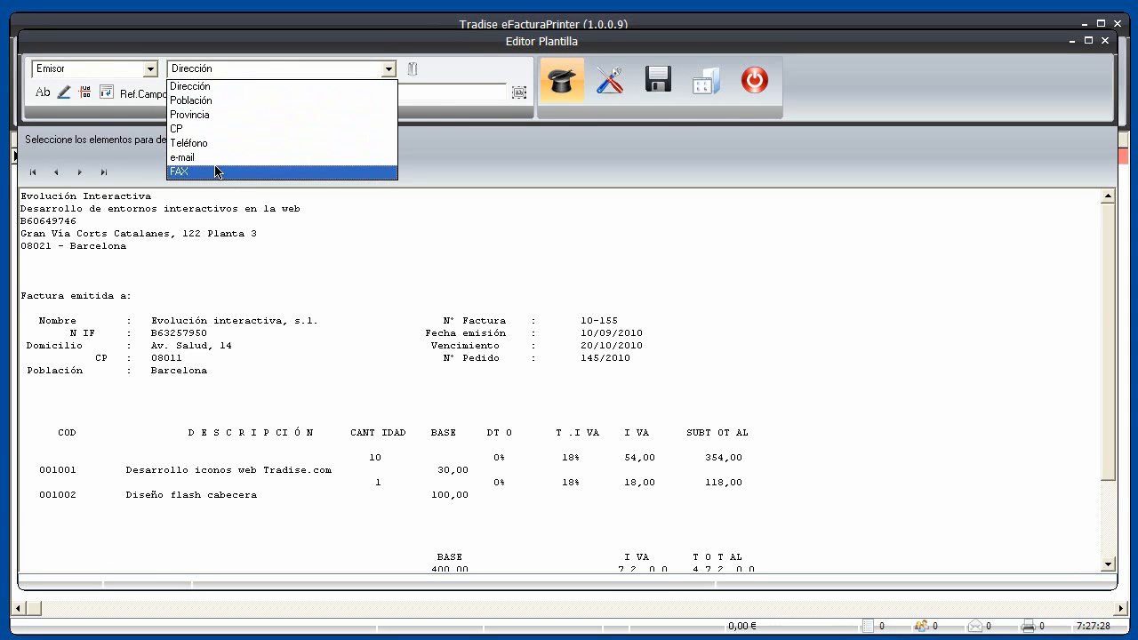
{"action": "left_click", "coordinate": [153, 75]}
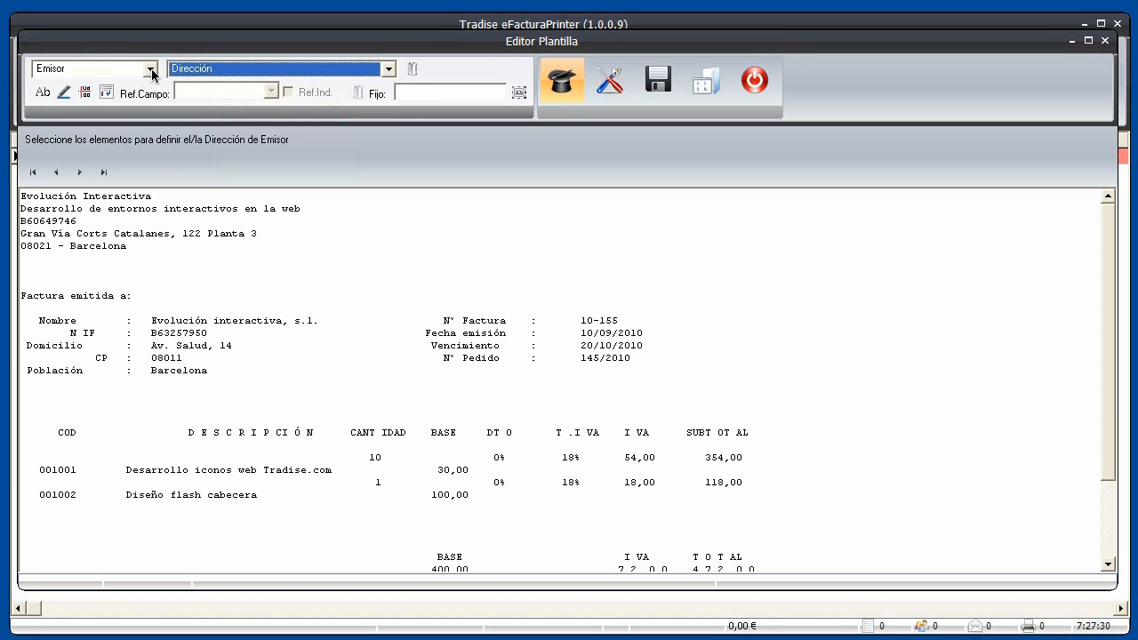
{"action": "left_click", "coordinate": [151, 69]}
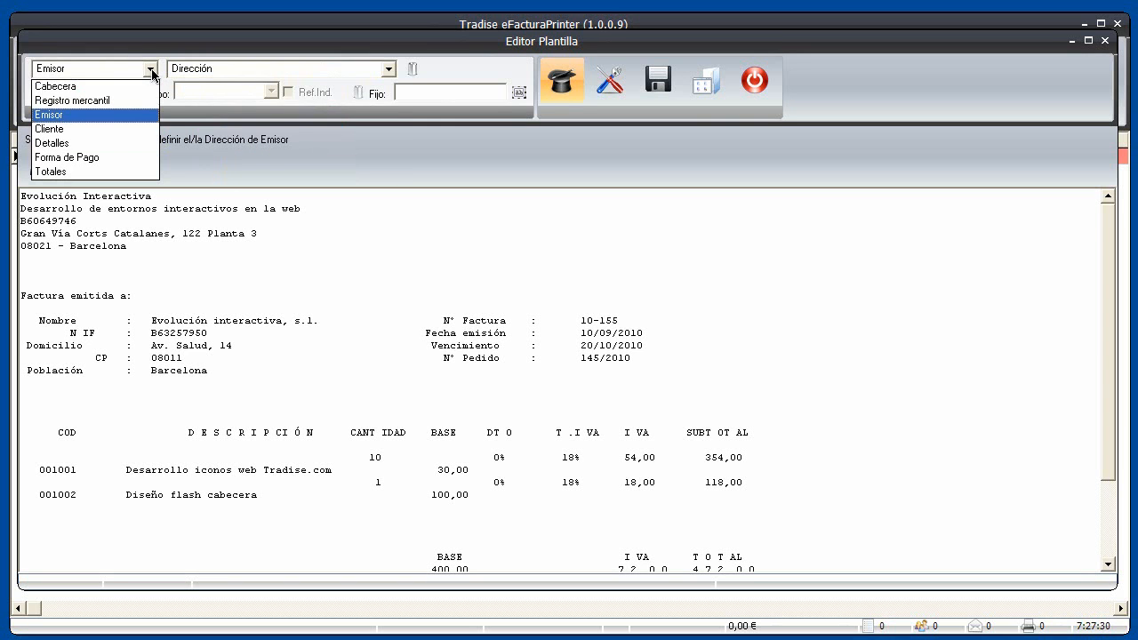
In Detalles, map item code 001001 as Referencia and select the 0% and 18% signs
{"action": "left_click", "coordinate": [136, 147]}
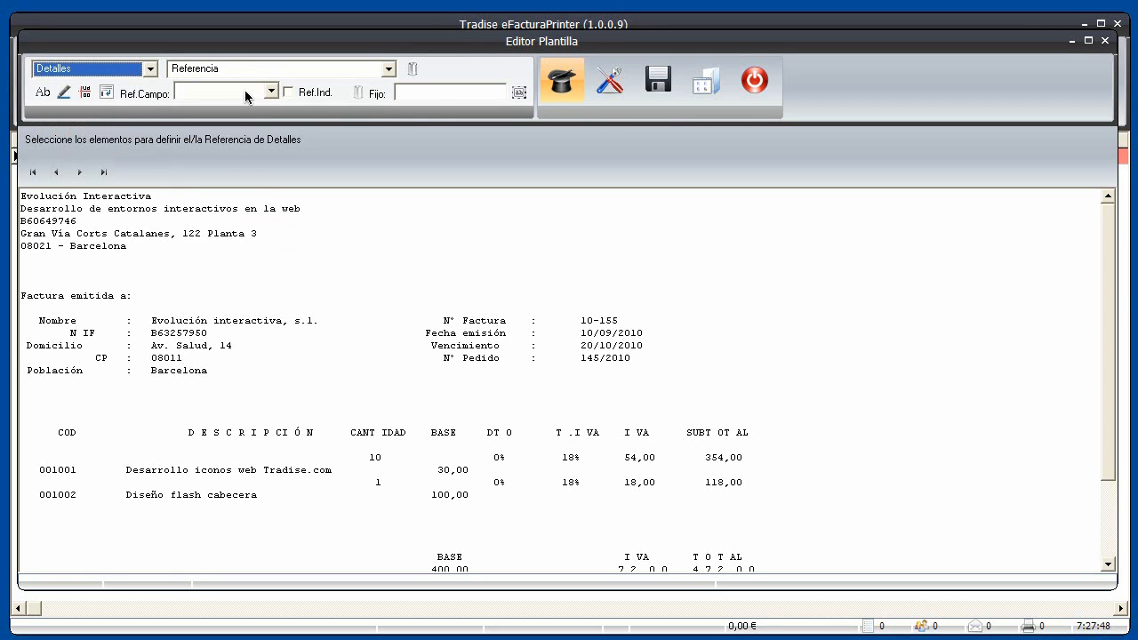
{"action": "left_click", "coordinate": [78, 469]}
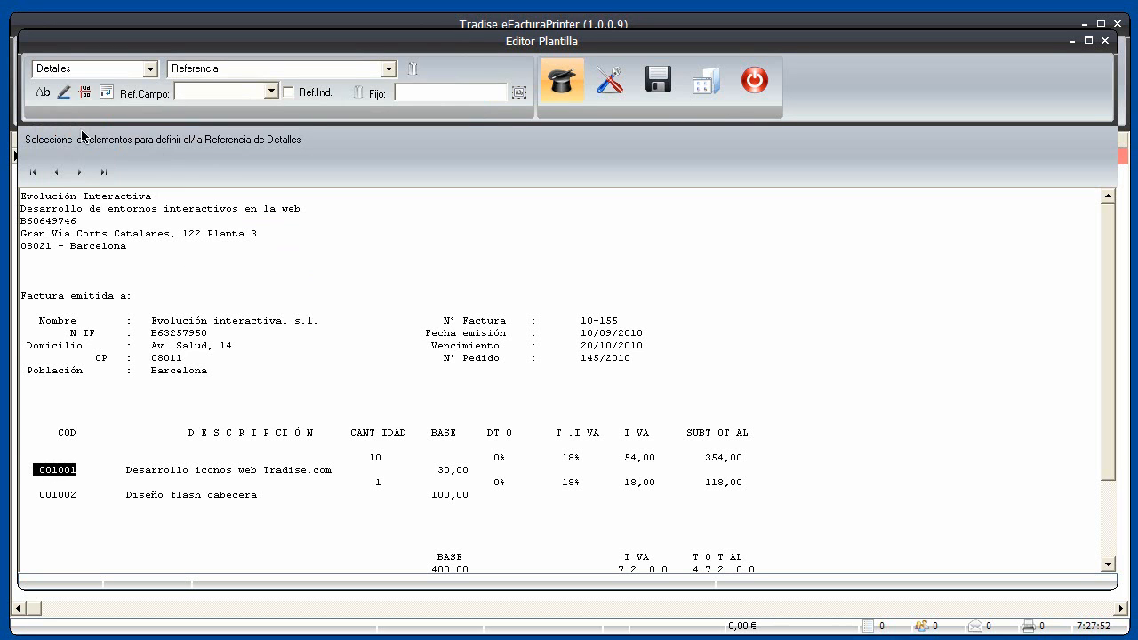
{"action": "left_click", "coordinate": [43, 94]}
{"action": "left_click", "coordinate": [502, 457]}
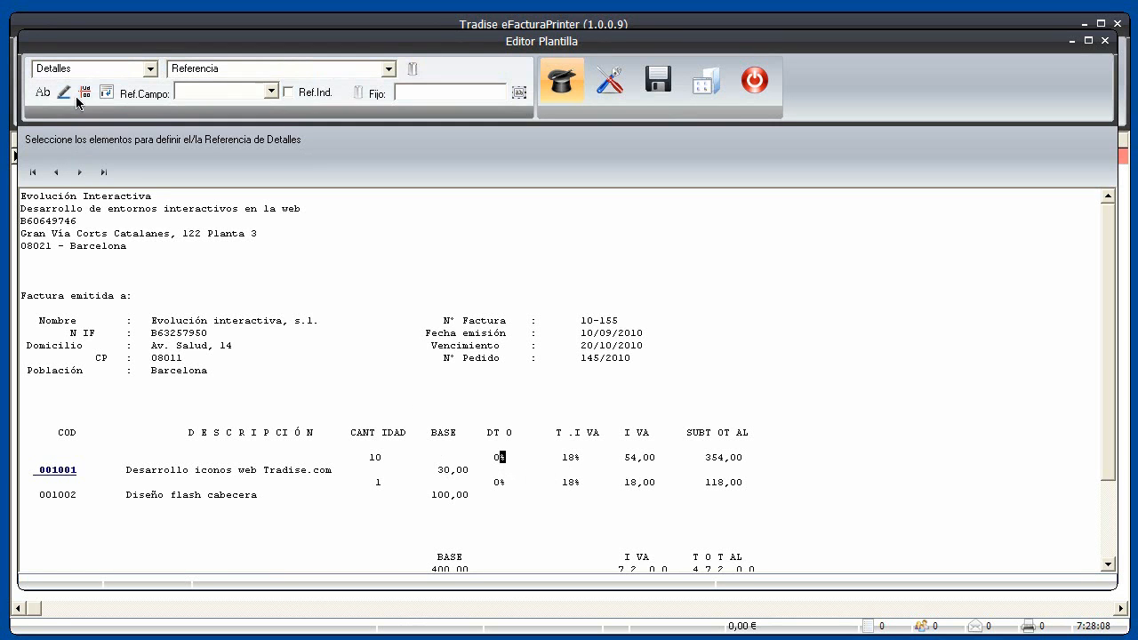
{"action": "left_click", "coordinate": [577, 458]}
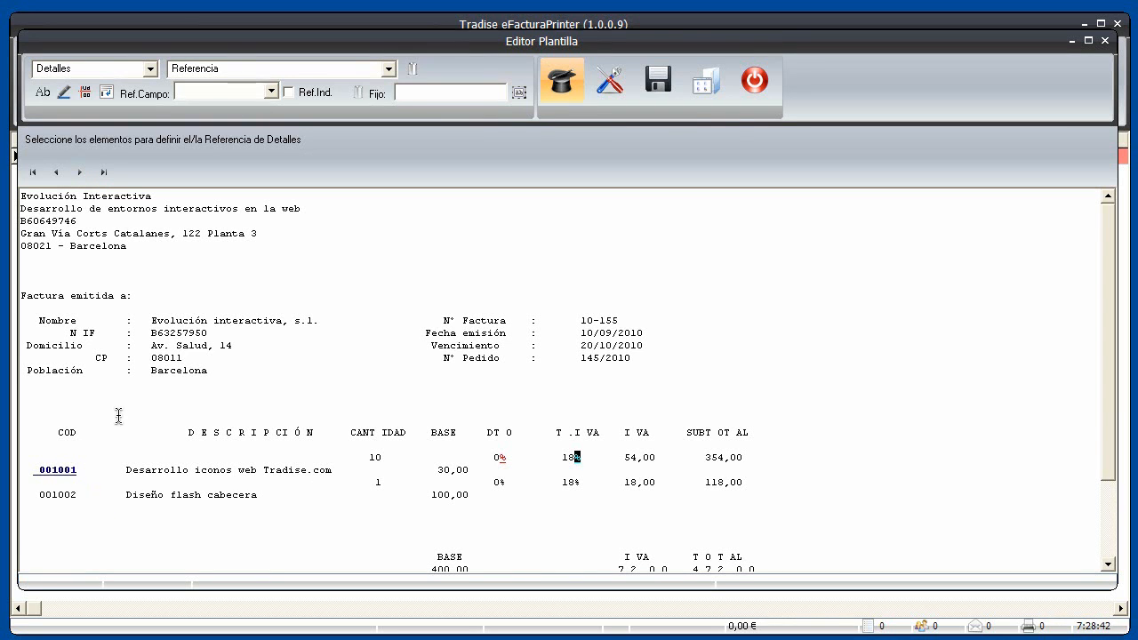
Map Cantidad to quantity 10 with Ref.Campo set to Referencia
{"action": "left_click", "coordinate": [81, 174]}
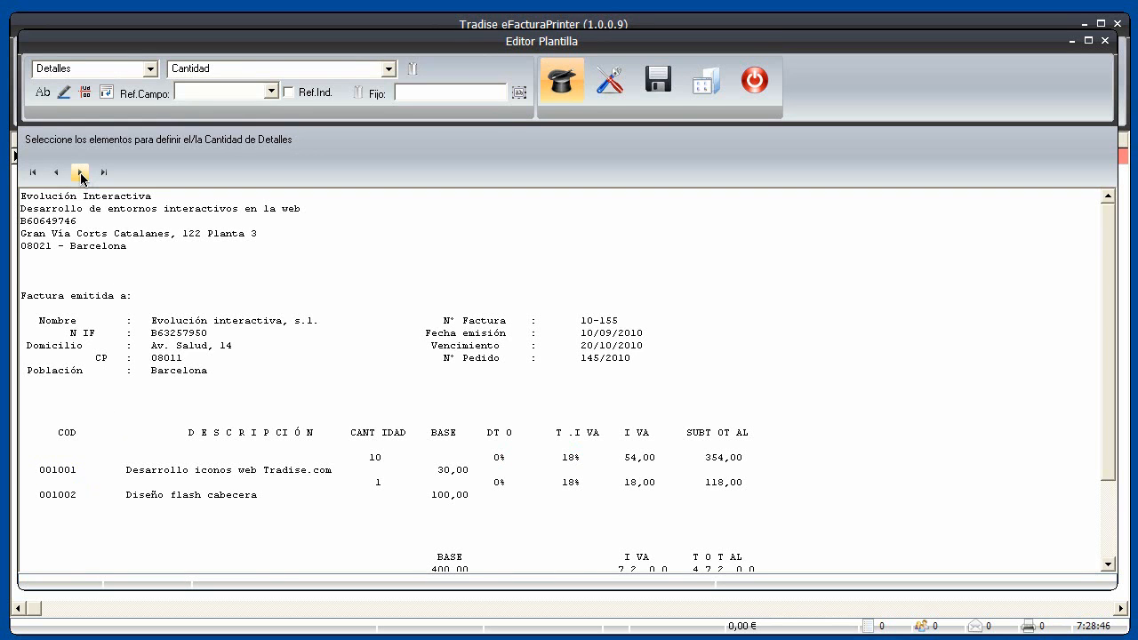
{"action": "left_click", "coordinate": [385, 457]}
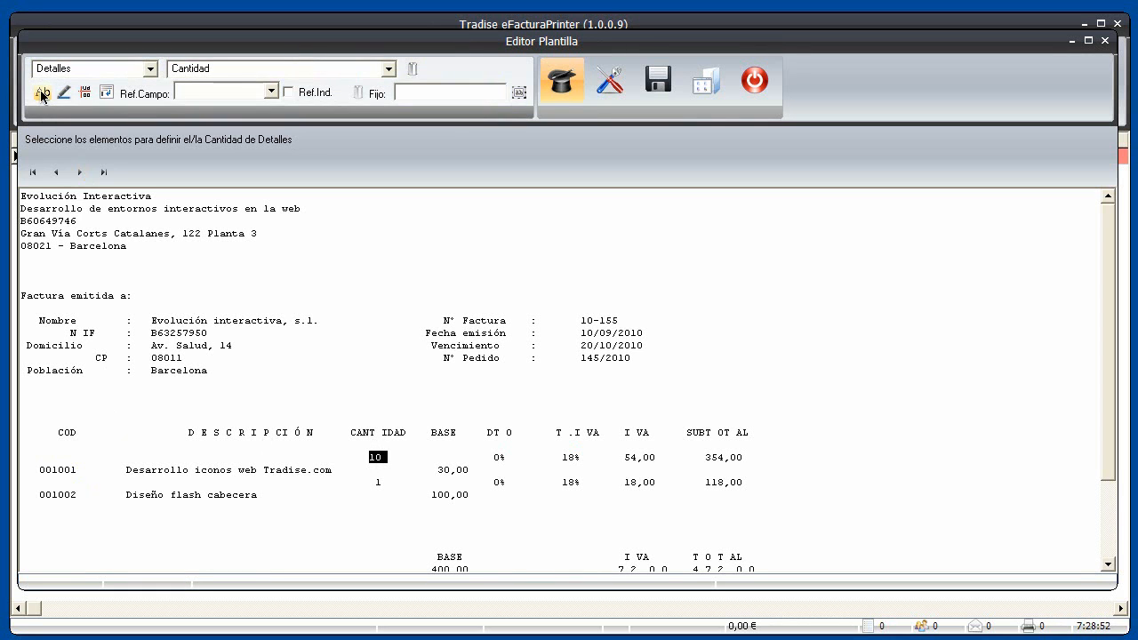
{"action": "left_click", "coordinate": [270, 95]}
{"action": "left_click", "coordinate": [270, 94]}
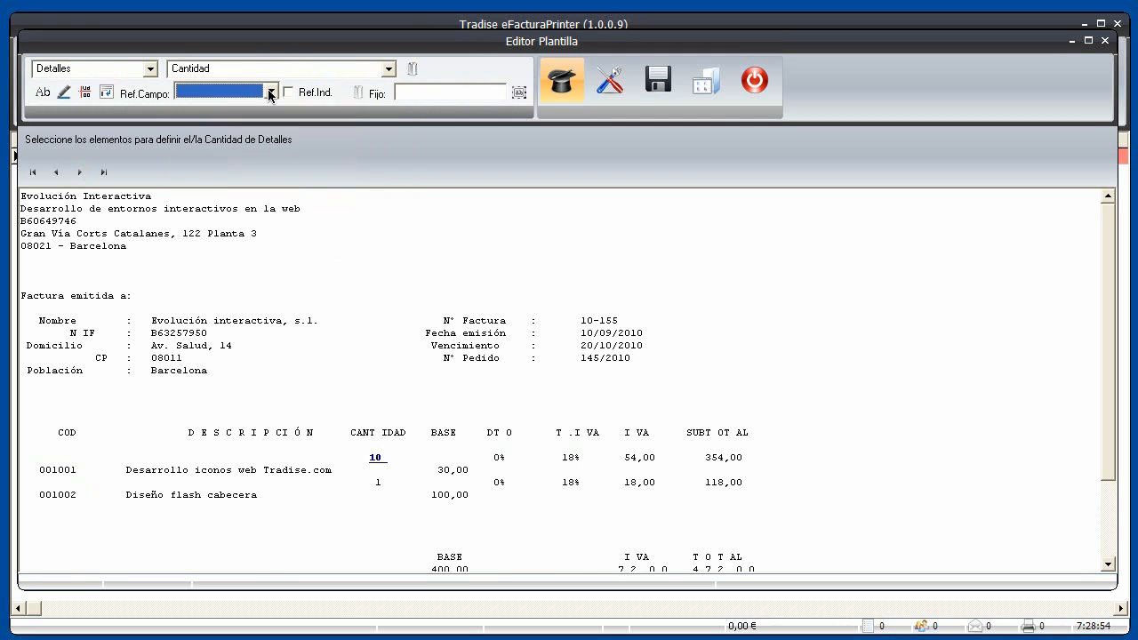
{"action": "scroll", "coordinate": [272, 90], "scroll_direction": "down", "scroll_amount": 1}
Map Descripción to 'Desarrollo iconos web Tradise.com', referenced to Referencia
{"action": "left_click", "coordinate": [79, 174]}
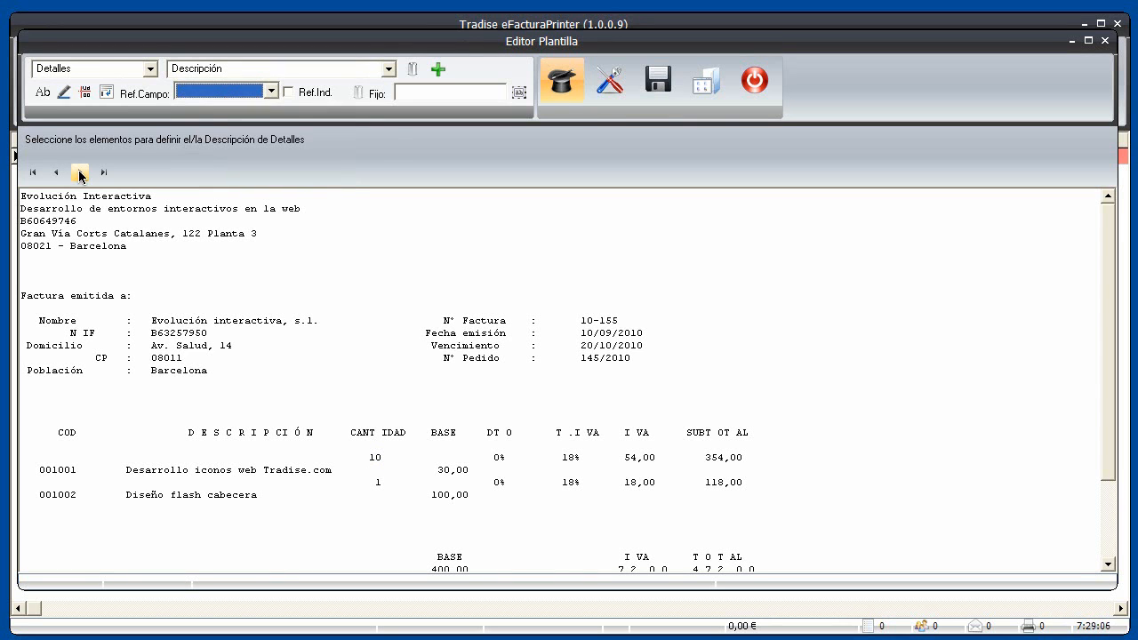
{"action": "left_click", "coordinate": [123, 470]}
{"action": "left_click_drag", "start_coordinate": [304, 469], "coordinate": [338, 469]}
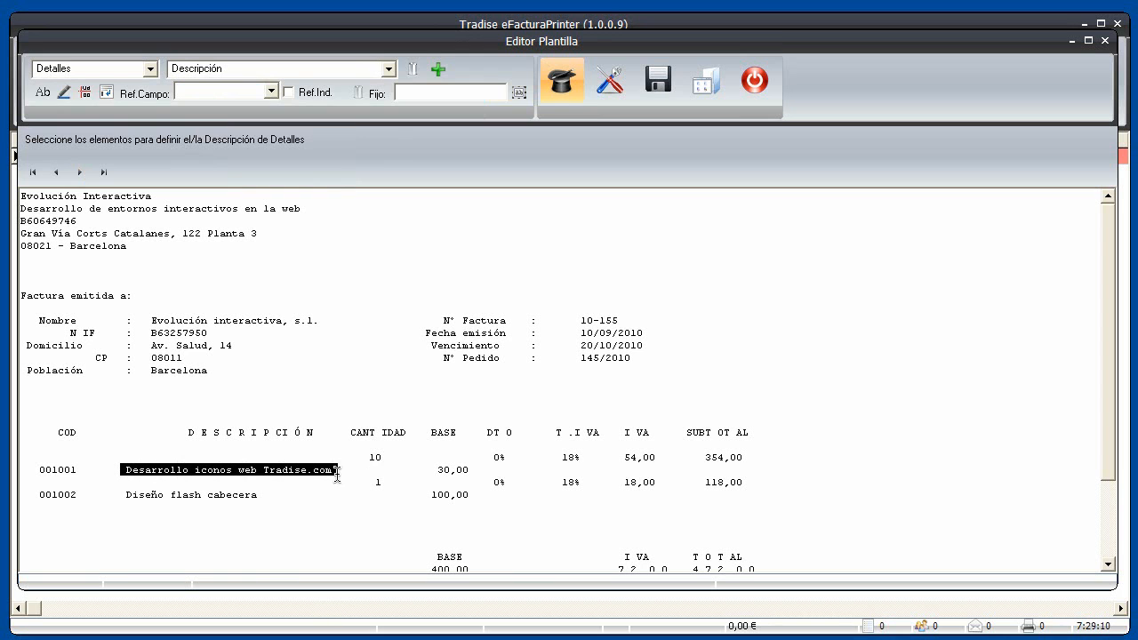
{"action": "left_click", "coordinate": [43, 95]}
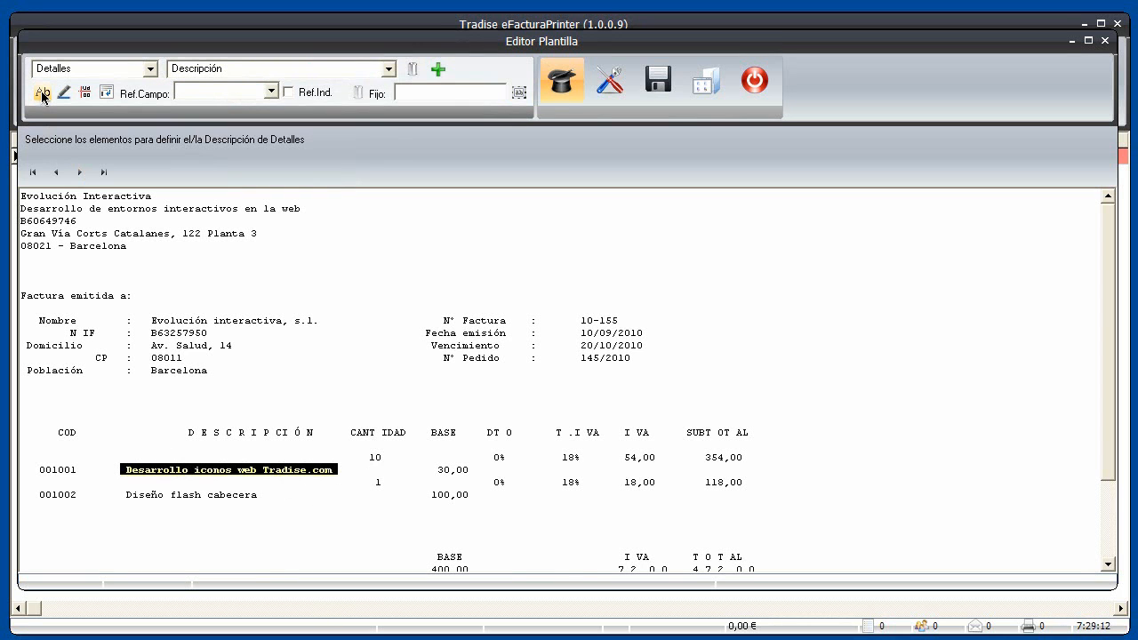
{"action": "left_click", "coordinate": [271, 90]}
{"action": "left_click", "coordinate": [244, 92]}
{"action": "scroll", "coordinate": [240, 91], "scroll_direction": "down", "scroll_amount": 1}
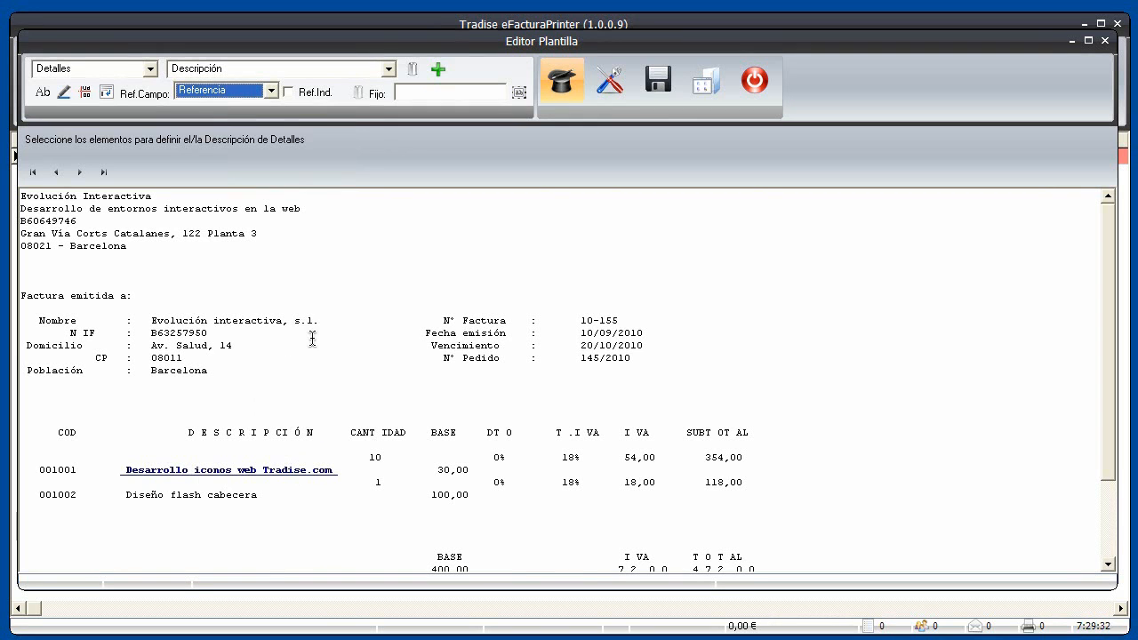
{"action": "left_click", "coordinate": [80, 173]}
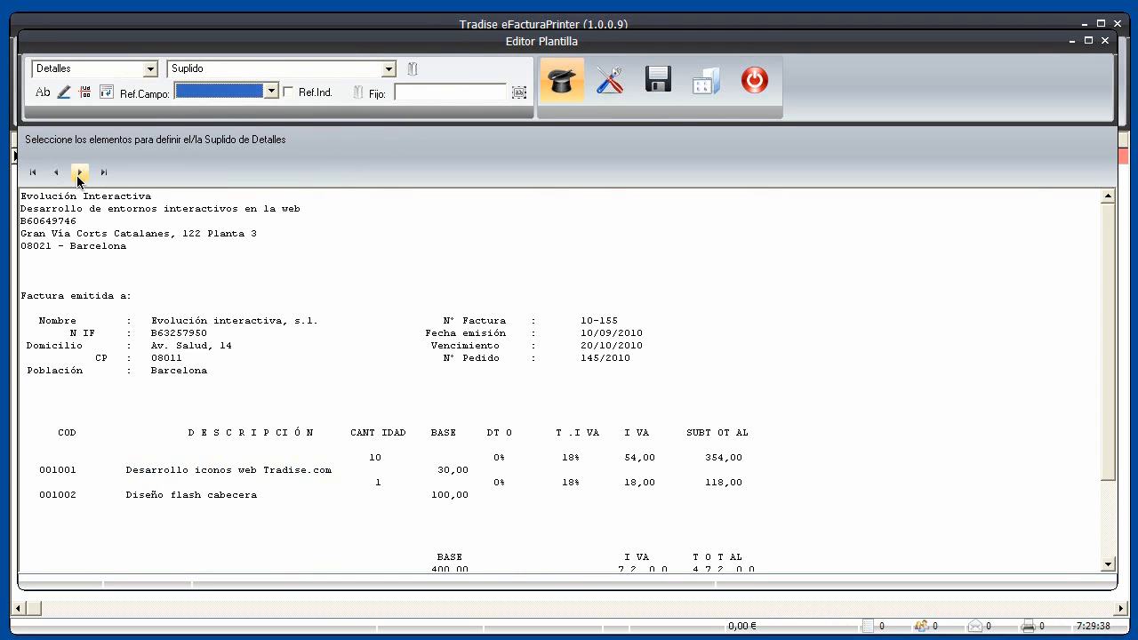
Map the first line's 30,00 amount as the Base field, linked to Referencia
{"action": "left_click", "coordinate": [80, 173]}
{"action": "left_click", "coordinate": [79, 172]}
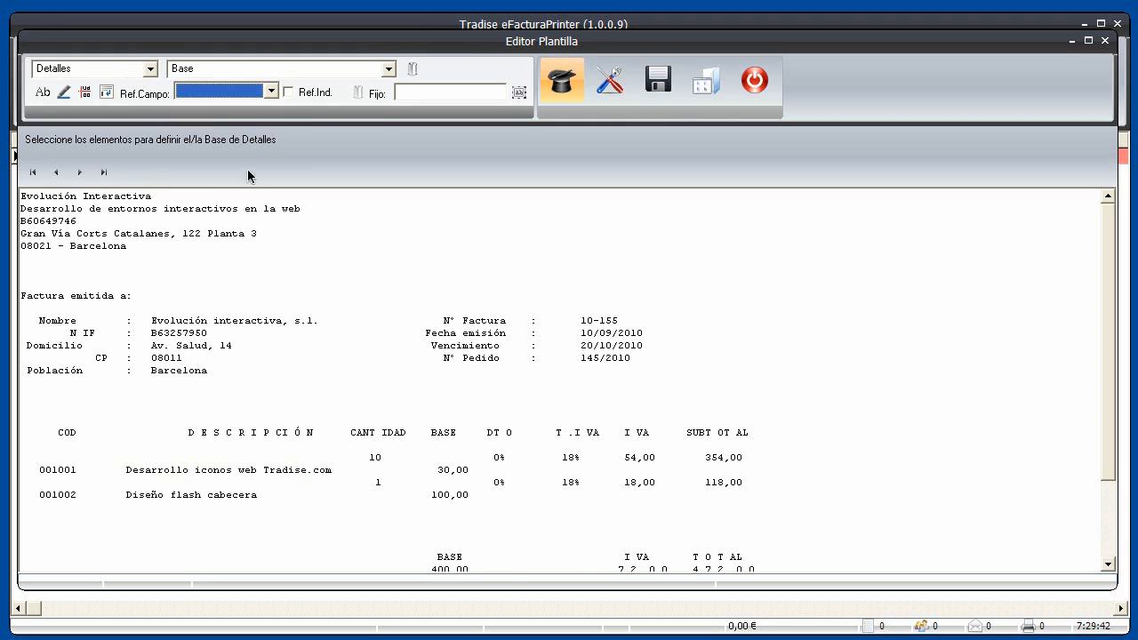
{"action": "left_click_drag", "start_coordinate": [434, 470], "coordinate": [473, 470]}
{"action": "left_click", "coordinate": [45, 95]}
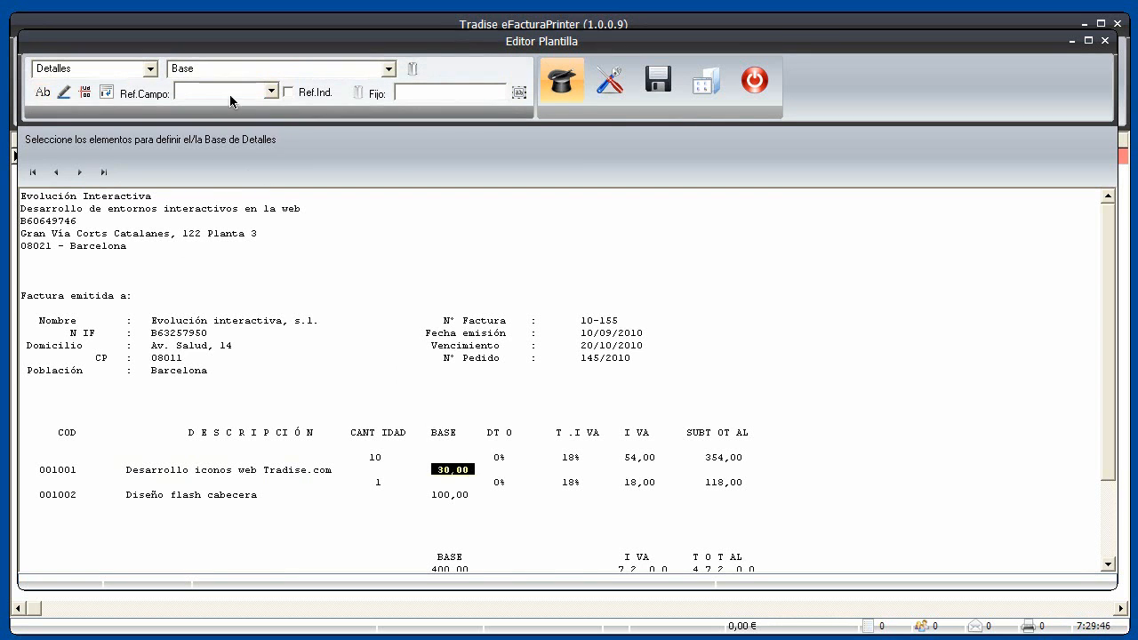
{"action": "left_click", "coordinate": [272, 93]}
{"action": "left_click", "coordinate": [271, 93]}
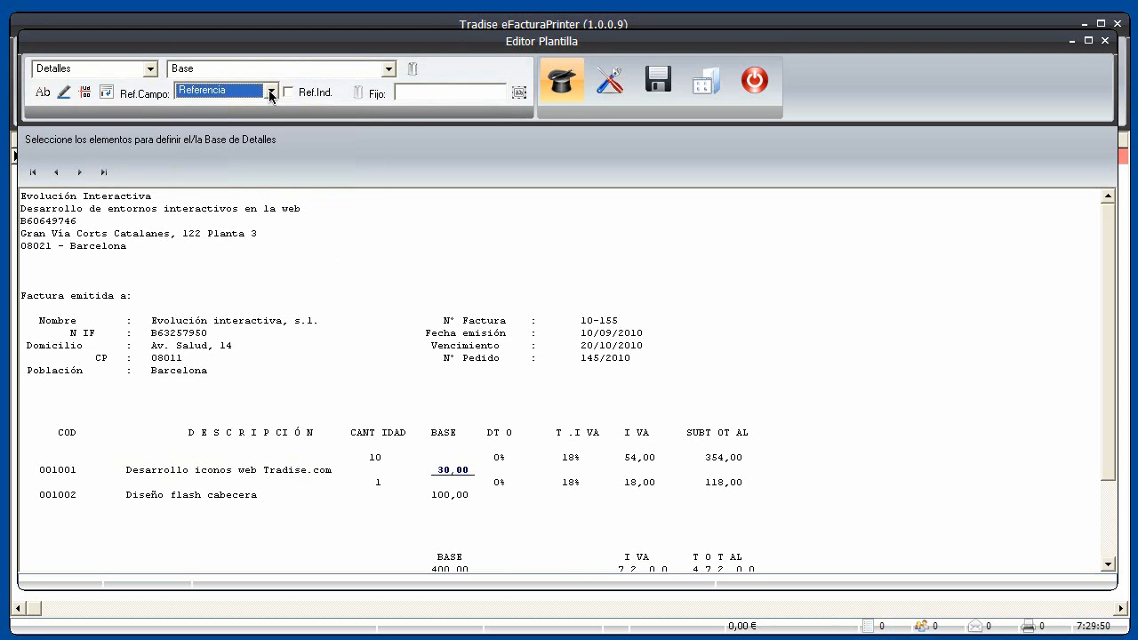
Map the first line's 0 discount as the %Descuento field, linked to Referencia
{"action": "left_click", "coordinate": [80, 172]}
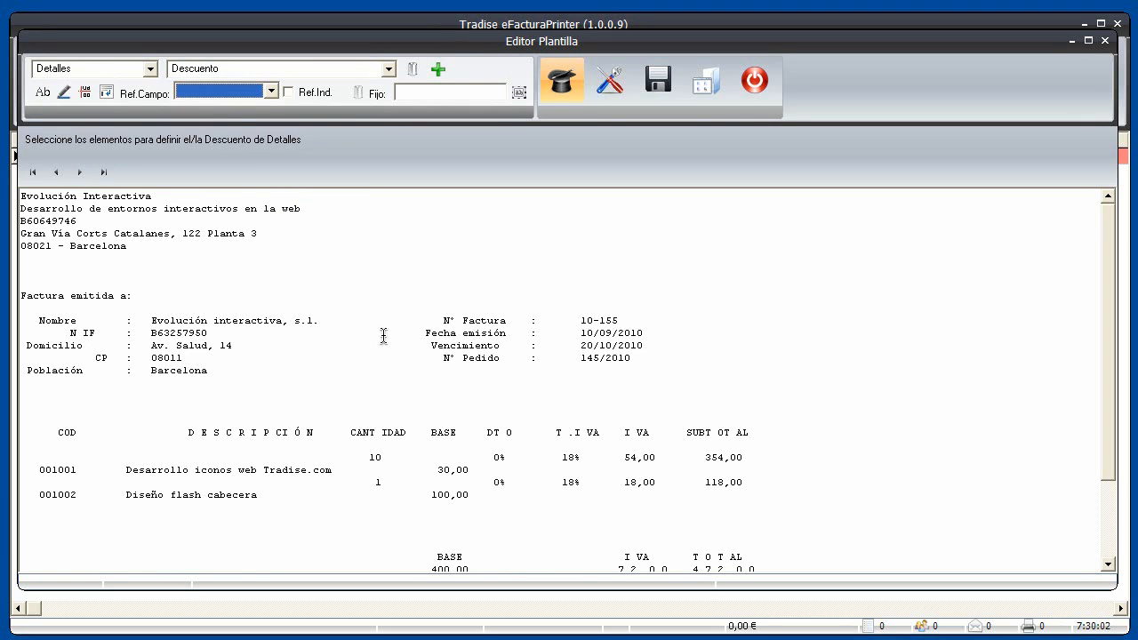
{"action": "left_click", "coordinate": [79, 174]}
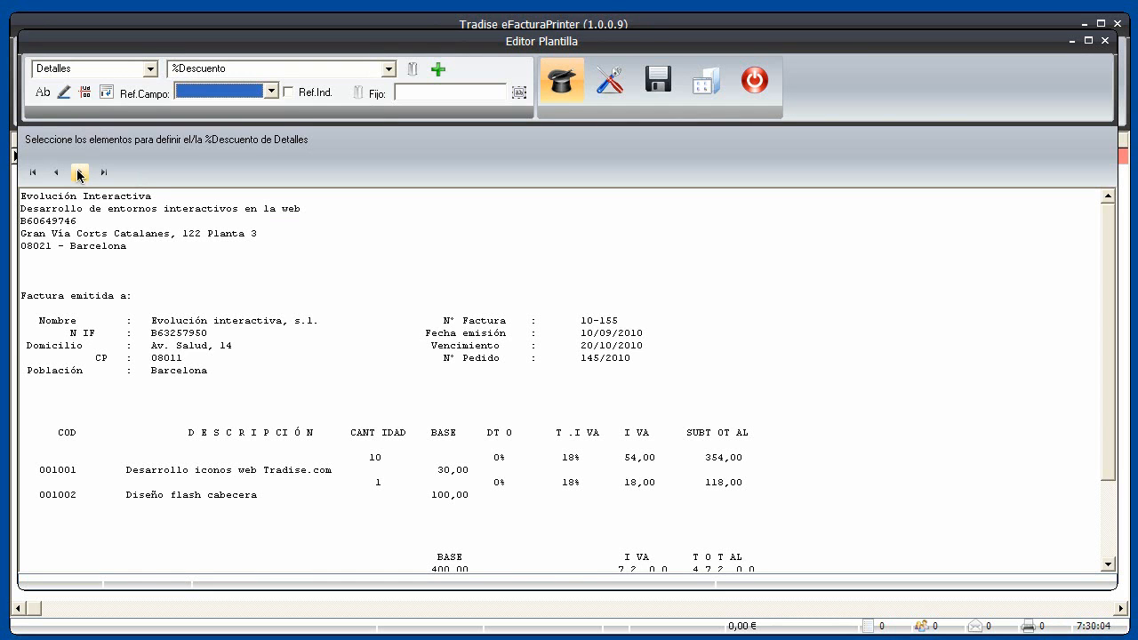
{"action": "left_click", "coordinate": [499, 457]}
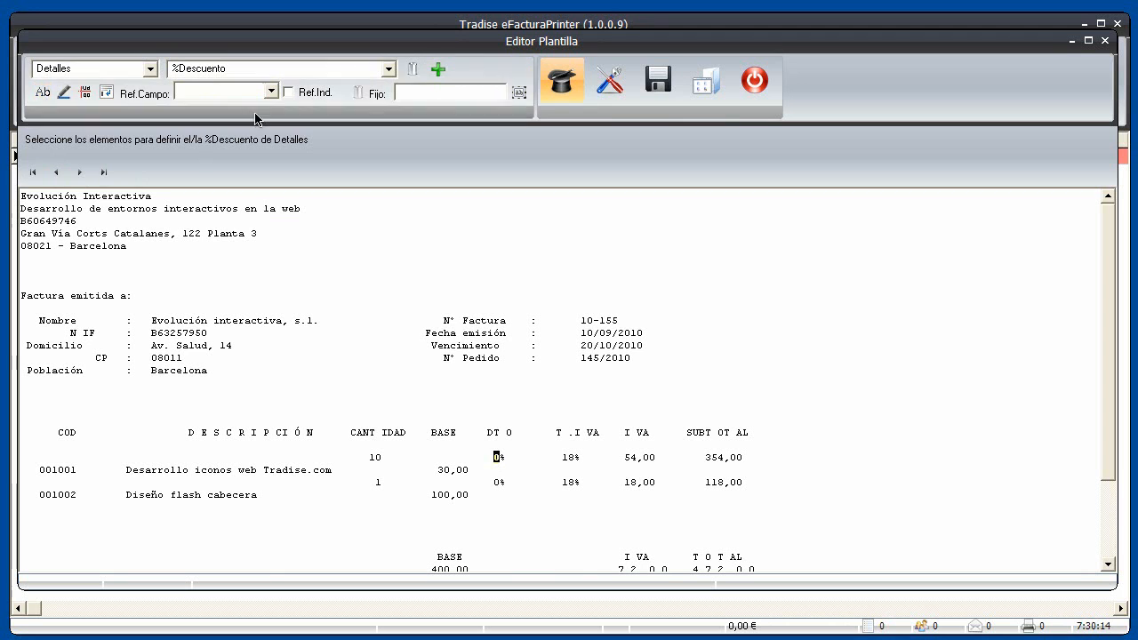
{"action": "left_click", "coordinate": [271, 91]}
{"action": "left_click", "coordinate": [272, 92]}
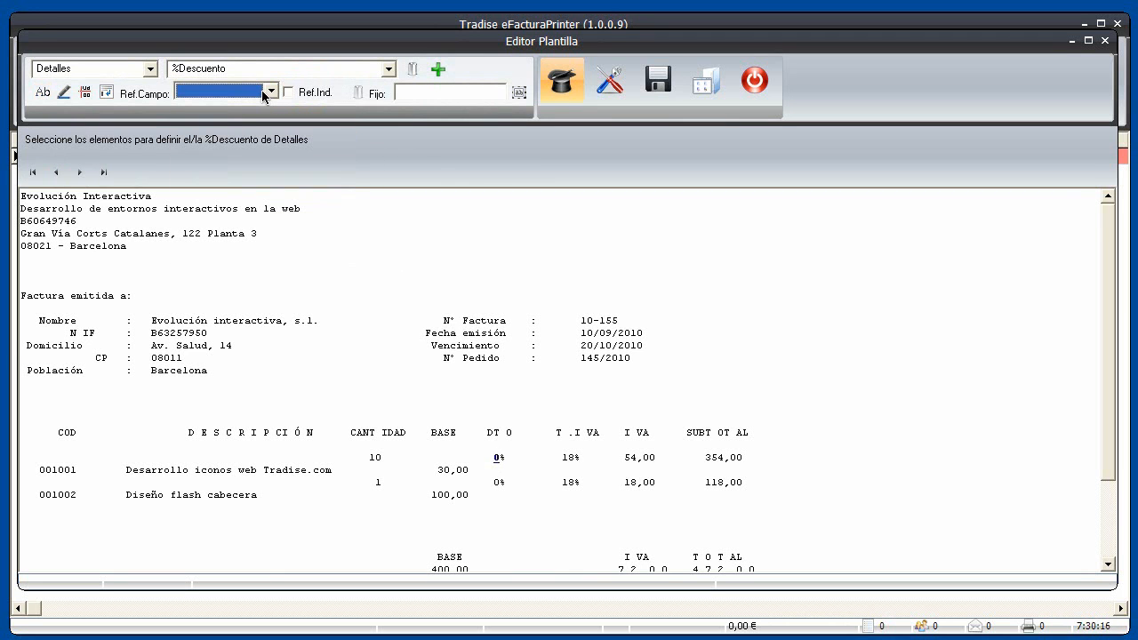
{"action": "key", "text": "r"}
{"action": "left_click", "coordinate": [80, 173]}
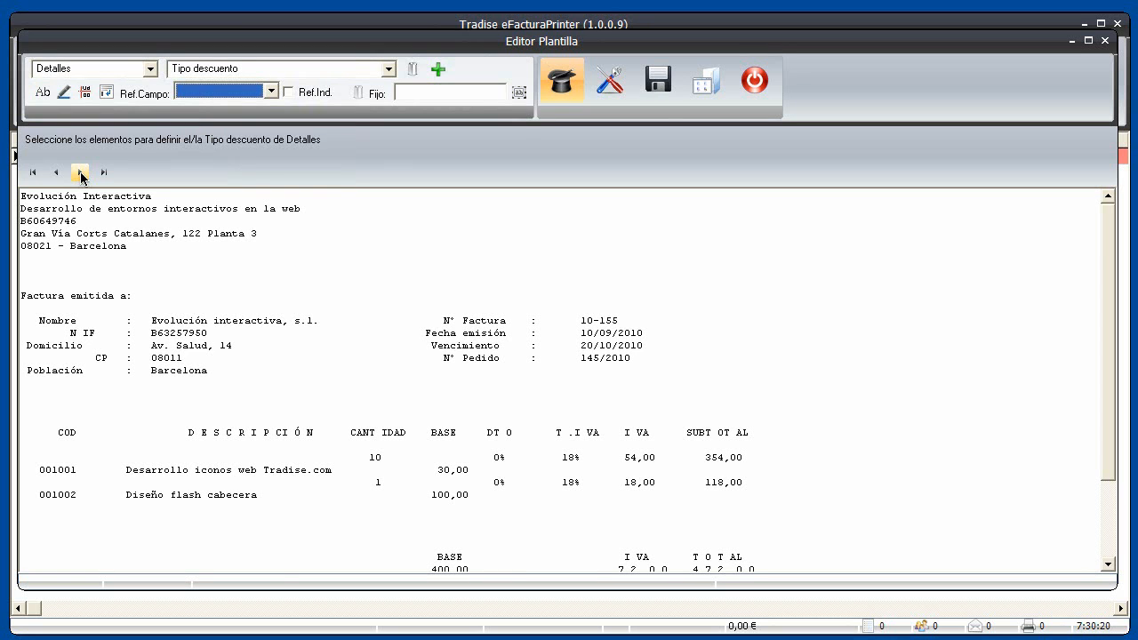
Skip Tipo descuento, Cargo, %Cargo and Tipo cargo; set Tipo Impuesto to the fixed IVA value
{"action": "left_click", "coordinate": [80, 172]}
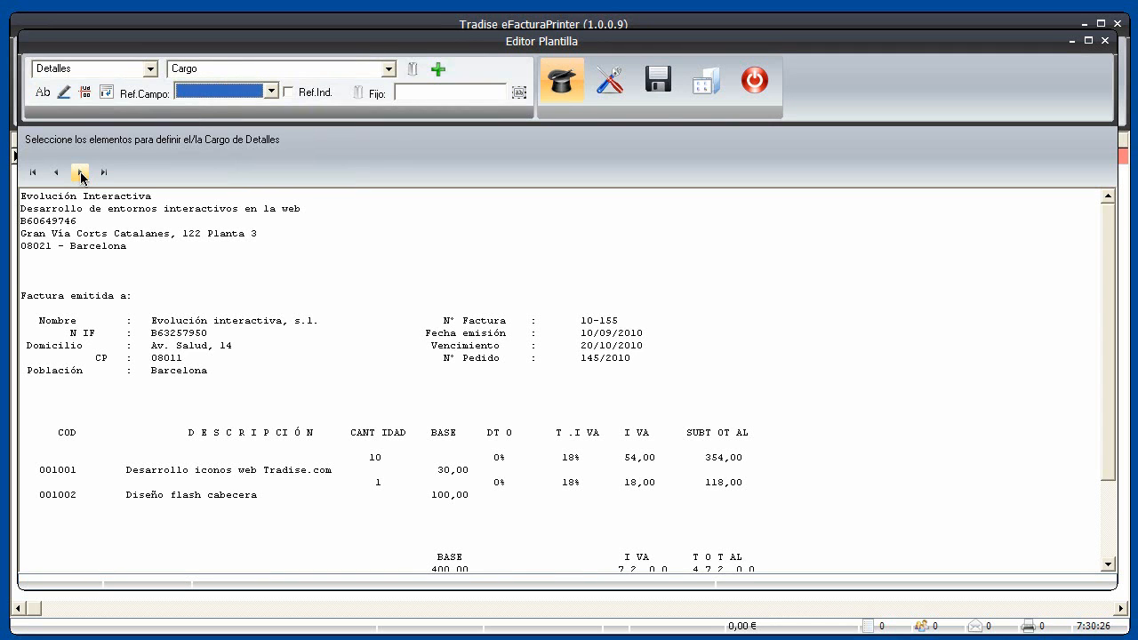
{"action": "left_click", "coordinate": [80, 173]}
{"action": "left_click", "coordinate": [80, 173]}
{"action": "left_click", "coordinate": [80, 172]}
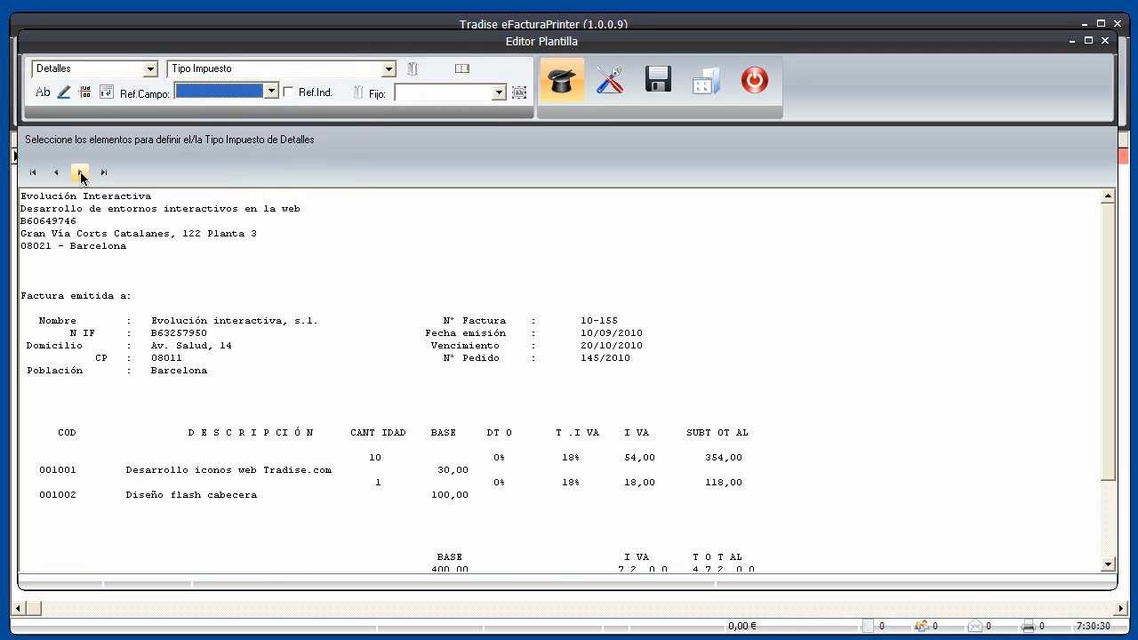
{"action": "left_click", "coordinate": [500, 91]}
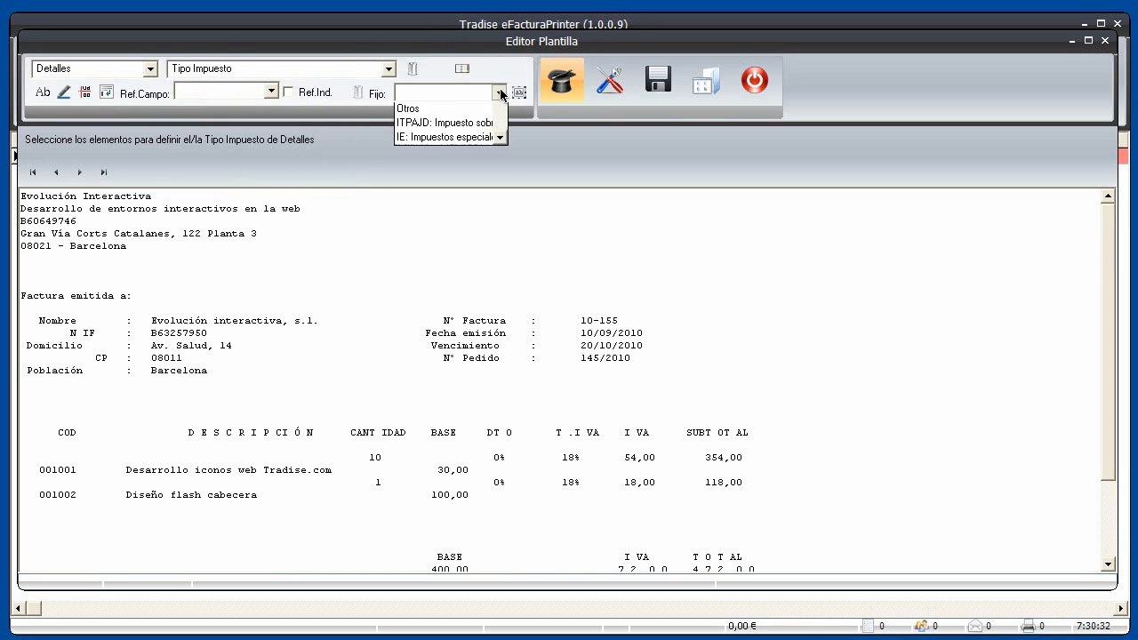
{"action": "key", "text": "Down"}
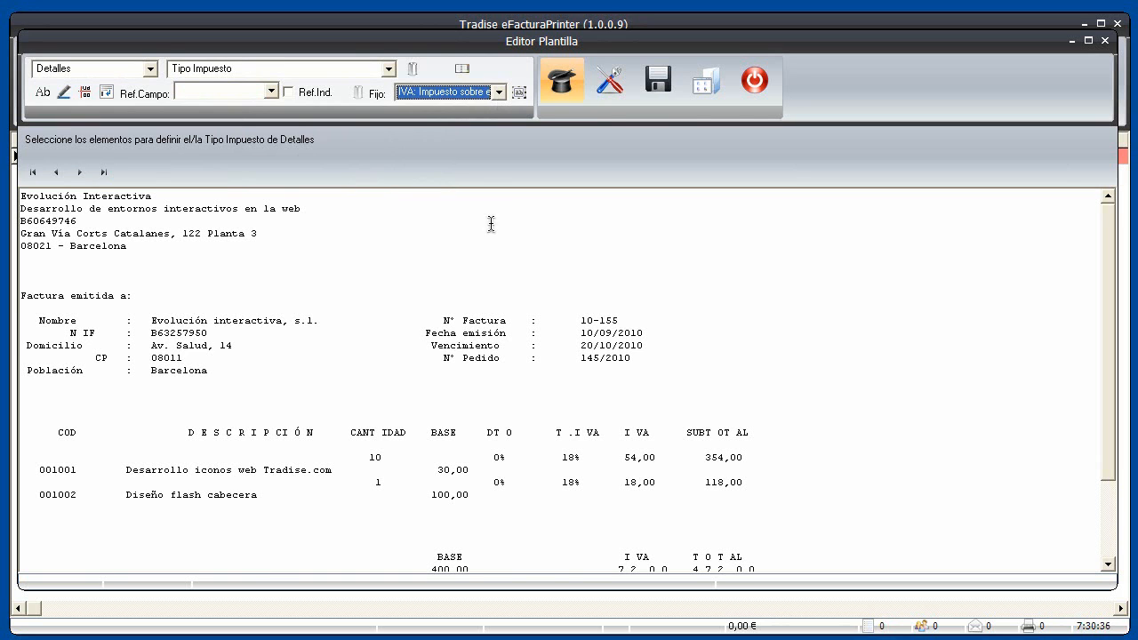
{"action": "left_click", "coordinate": [573, 459]}
{"action": "double_click", "coordinate": [573, 459]}
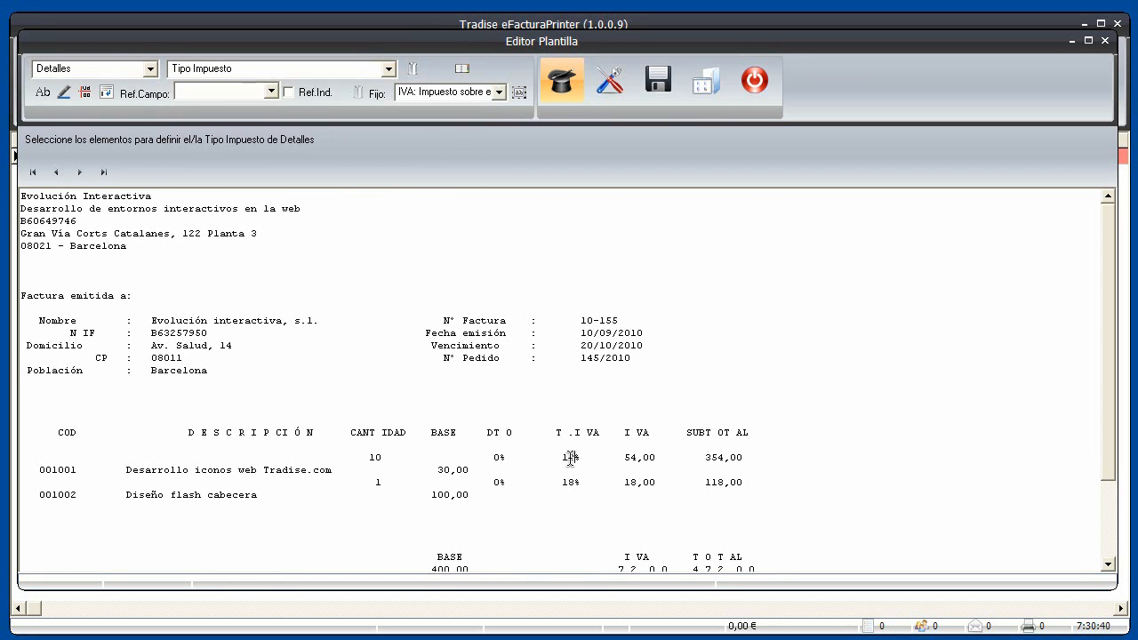
{"action": "double_click", "coordinate": [625, 459]}
Map the first line's 18 rate as % Impuesto with Referencia, then skip Impuesto
{"action": "left_click", "coordinate": [80, 175]}
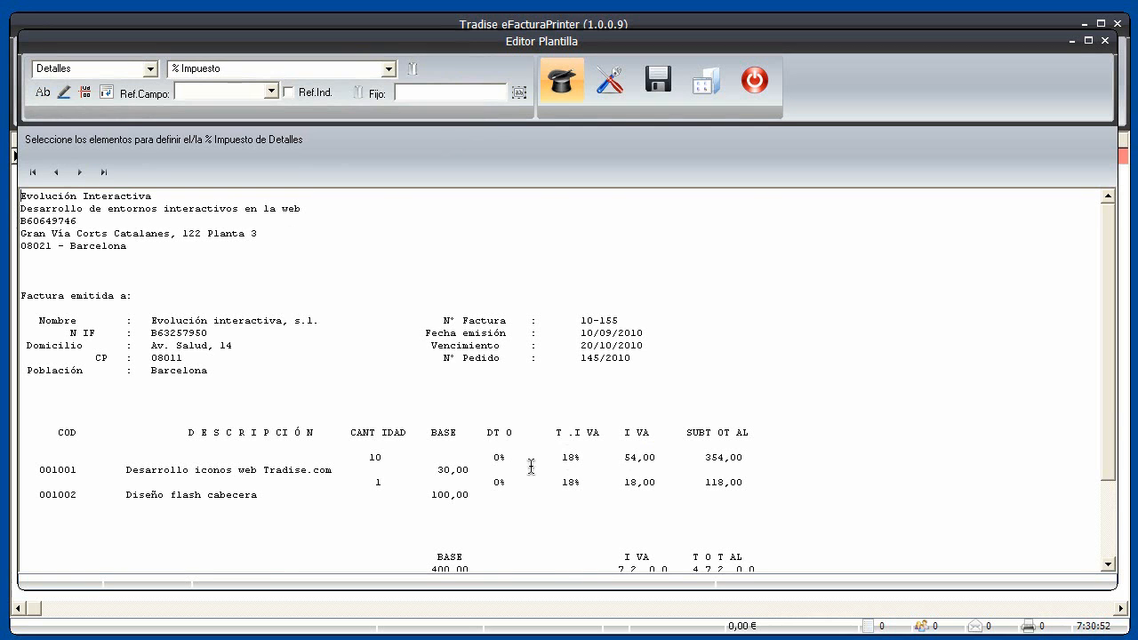
{"action": "left_click_drag", "start_coordinate": [575, 458], "coordinate": [557, 460]}
{"action": "left_click", "coordinate": [271, 92]}
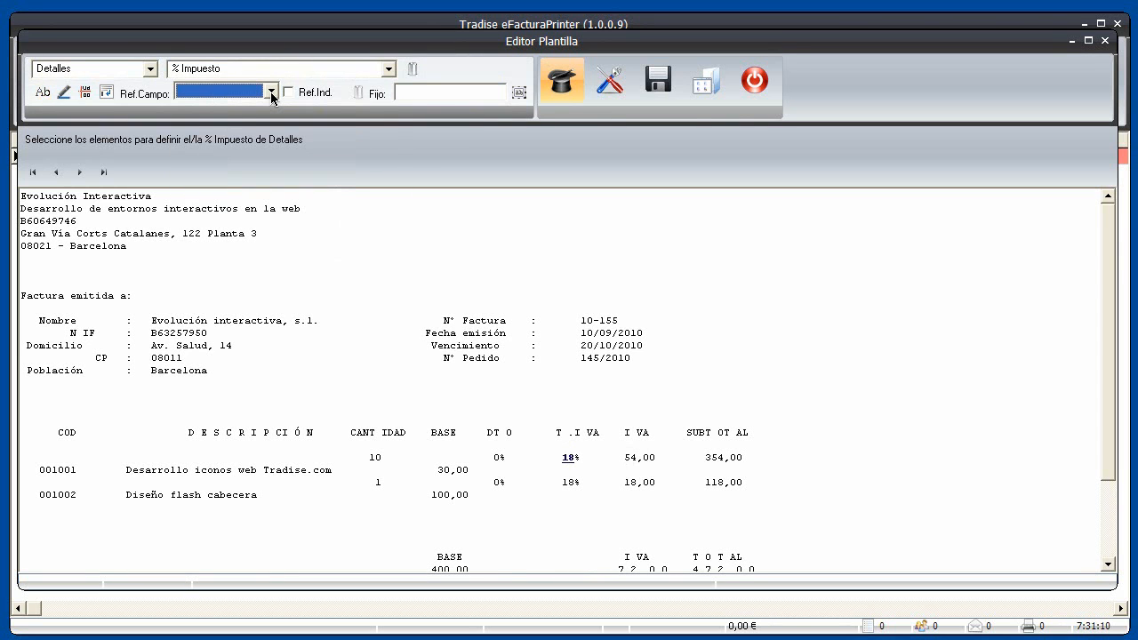
{"action": "scroll", "coordinate": [273, 98], "scroll_direction": "down", "scroll_amount": 1}
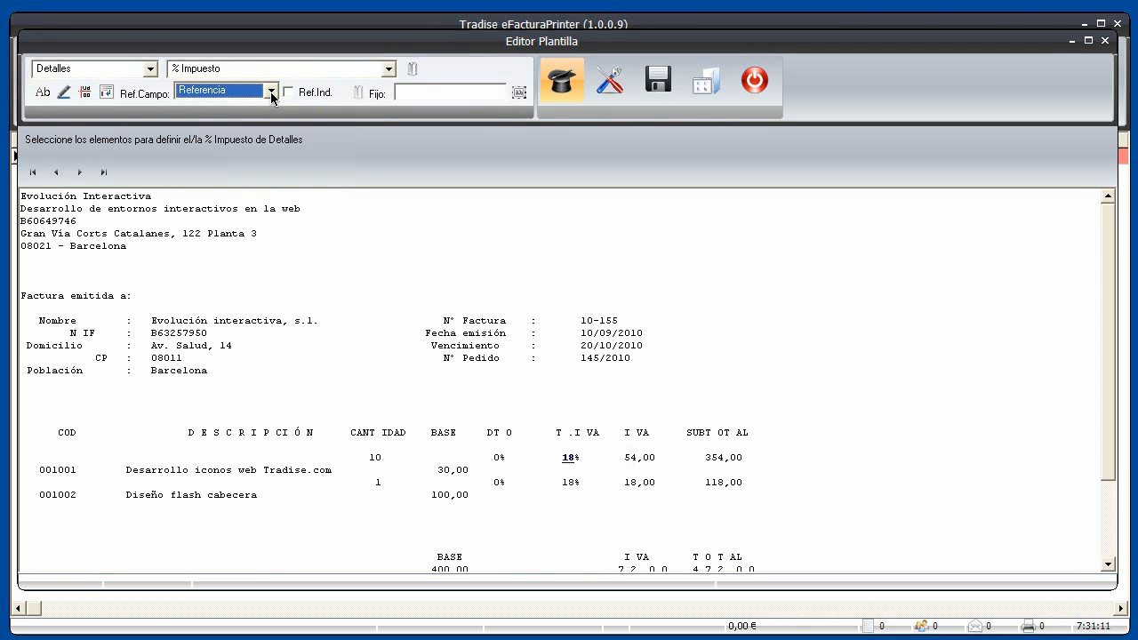
{"action": "left_click", "coordinate": [80, 173]}
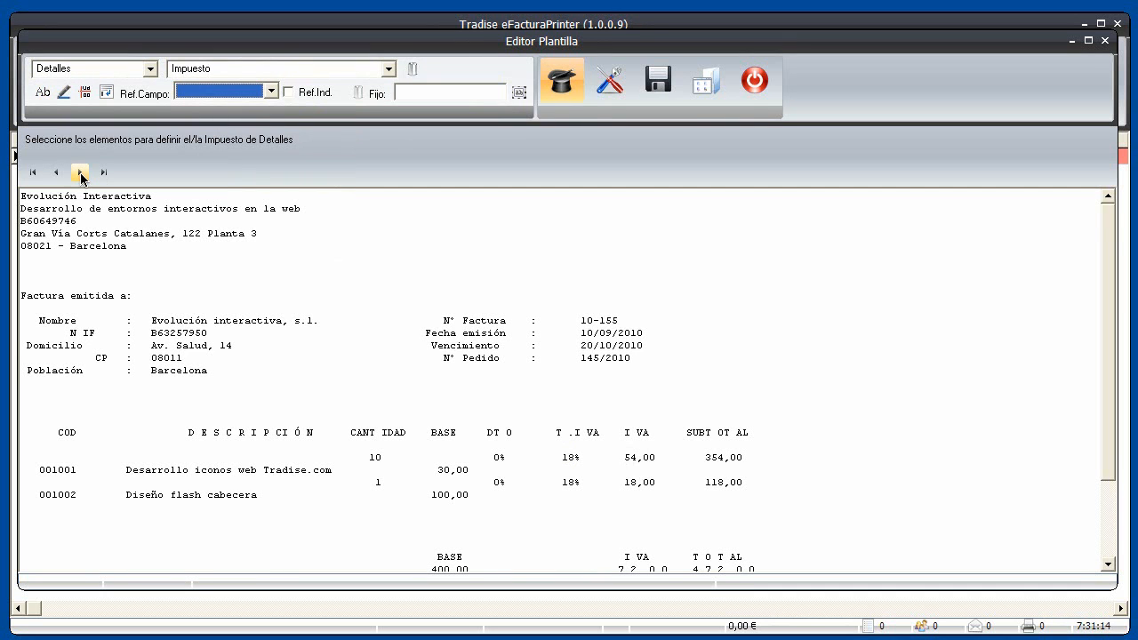
{"action": "left_click", "coordinate": [81, 173]}
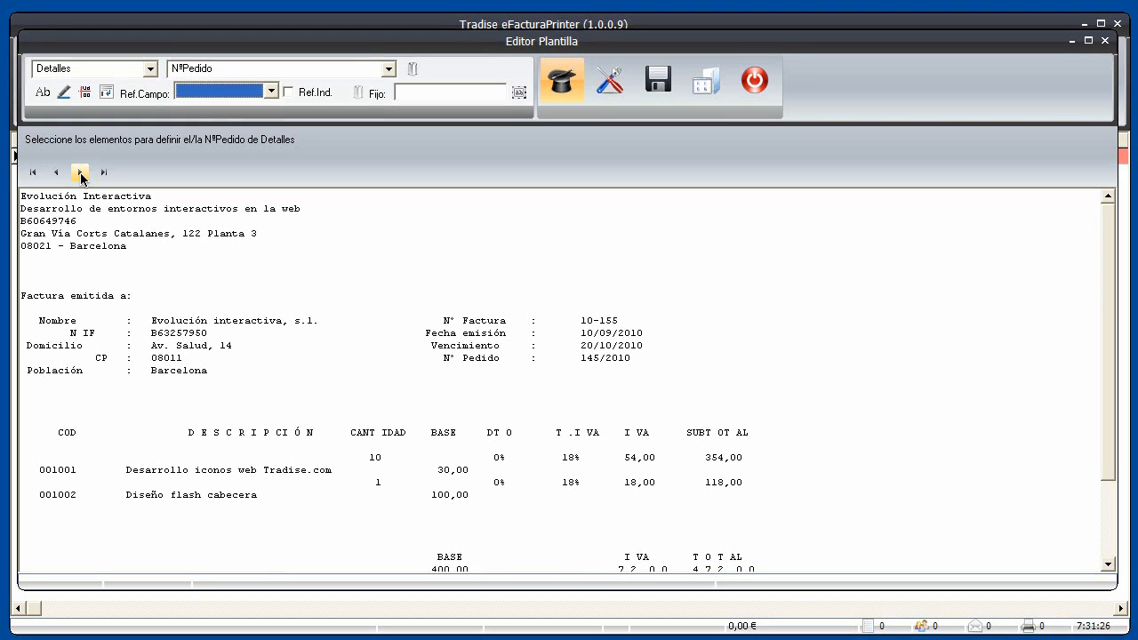
Skip NºPedido, NºAlbarán and Notas, and mark 'Transferencia bancaria' as the payment method value
{"action": "left_click", "coordinate": [81, 173]}
{"action": "left_click", "coordinate": [80, 173]}
{"action": "left_click", "coordinate": [81, 173]}
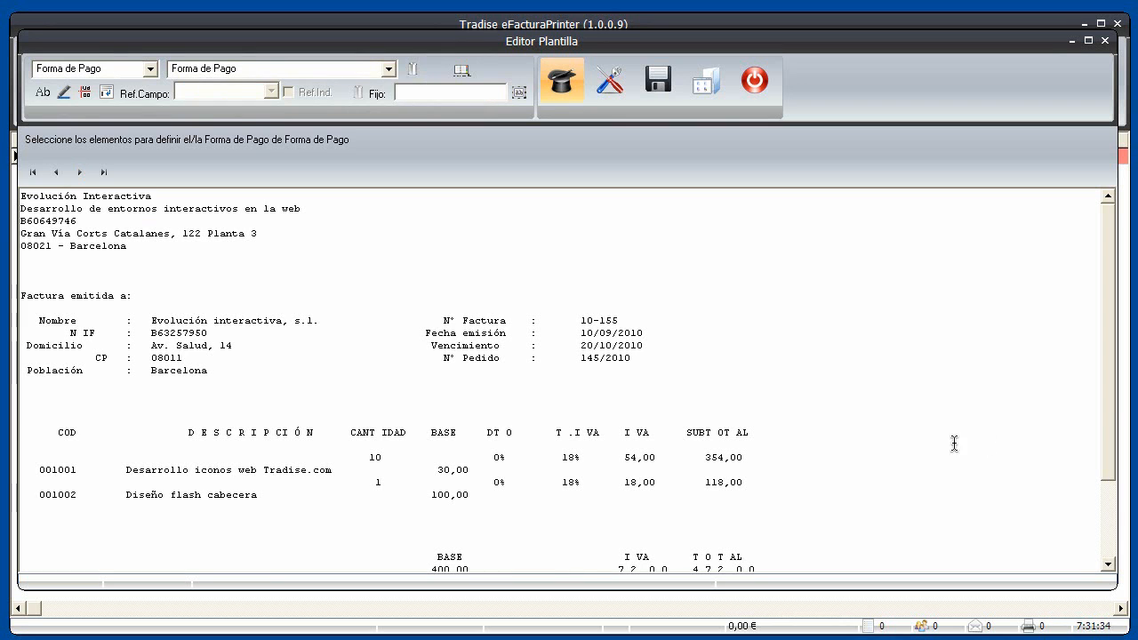
{"action": "left_click_drag", "start_coordinate": [1108, 430], "coordinate": [1111, 523]}
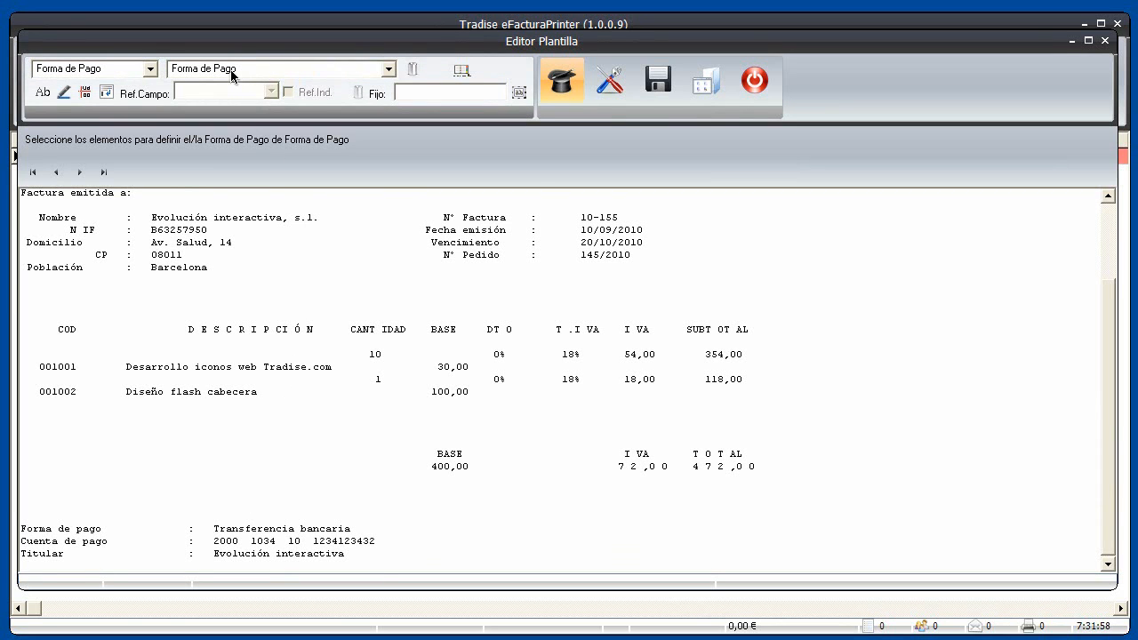
{"action": "left_click_drag", "start_coordinate": [208, 530], "coordinate": [359, 527]}
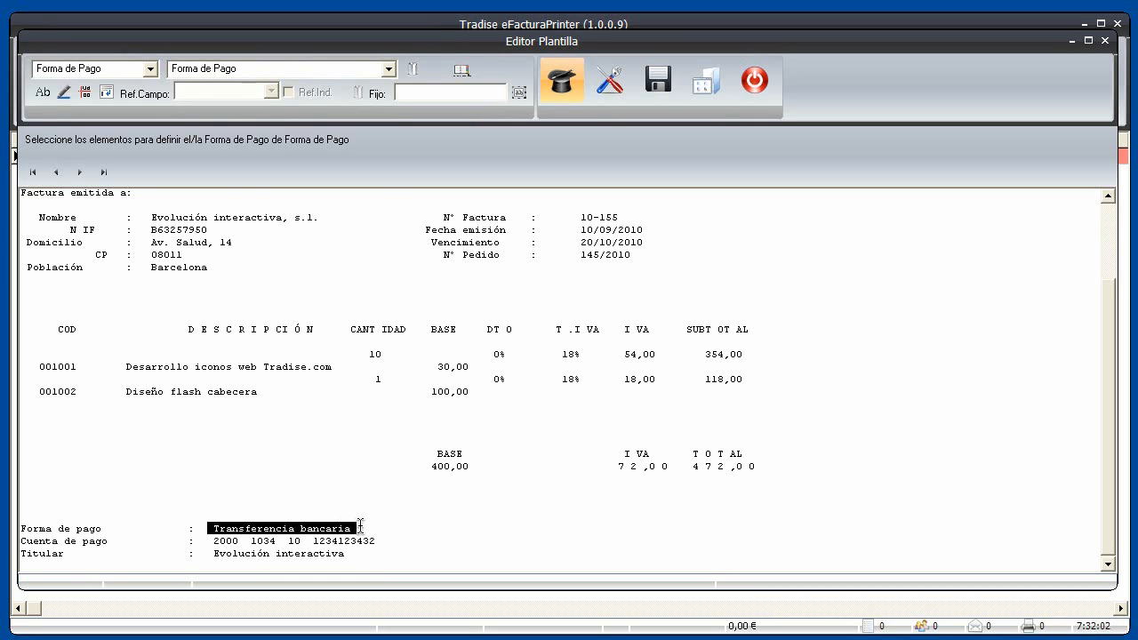
{"action": "left_click", "coordinate": [42, 92]}
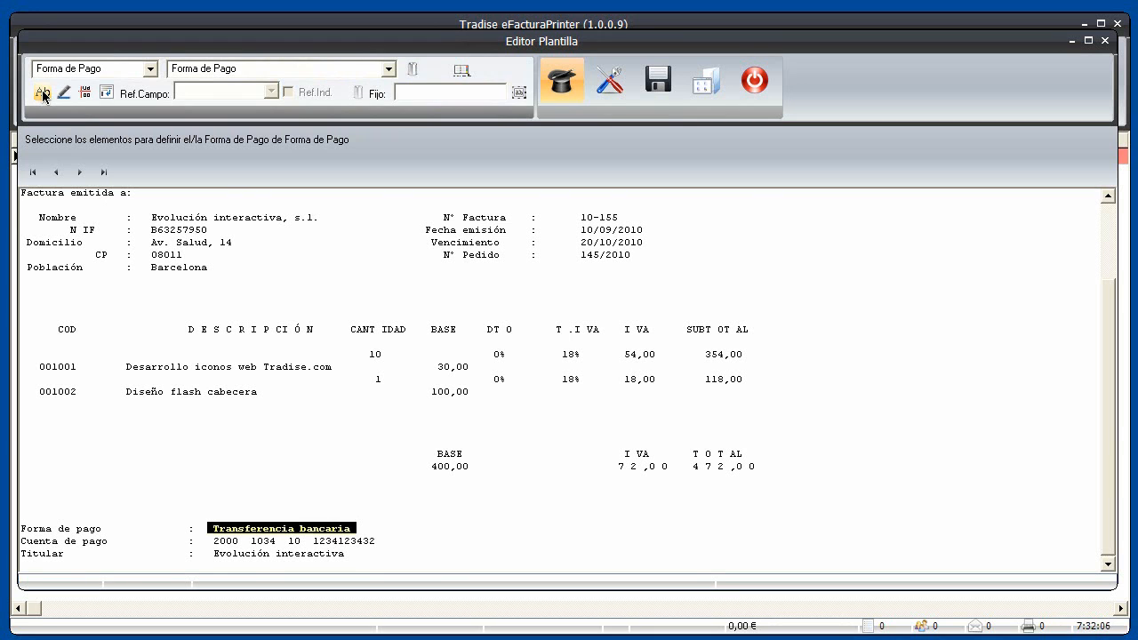
Add 'Transferencia bancaria' as a name for Transferencia in the payment dictionary
{"action": "left_click", "coordinate": [461, 70]}
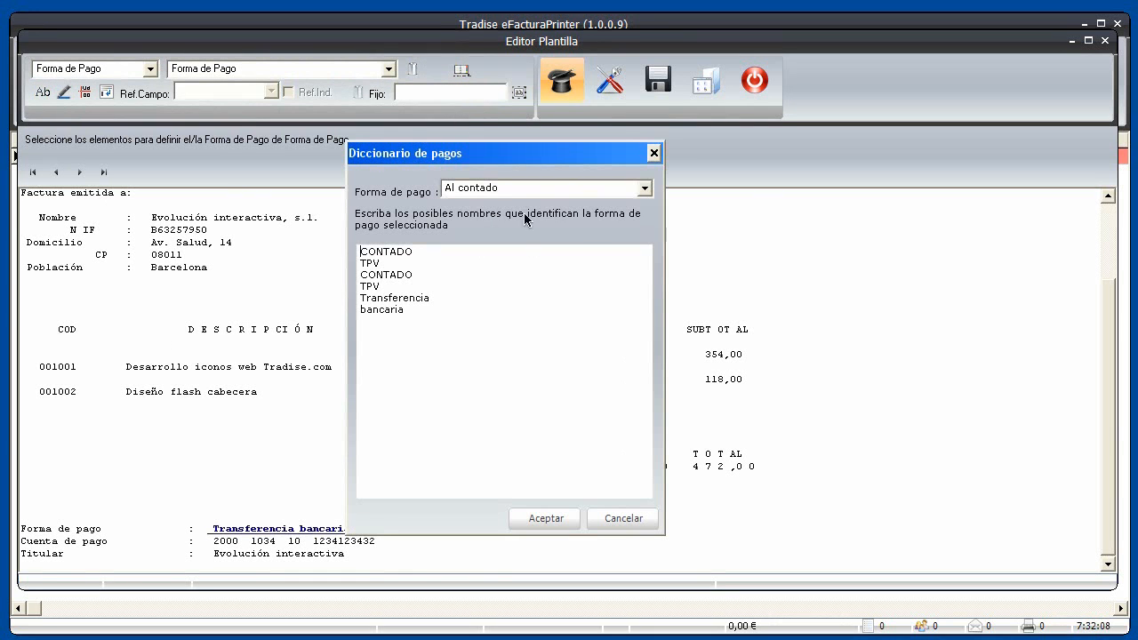
{"action": "left_click", "coordinate": [645, 188]}
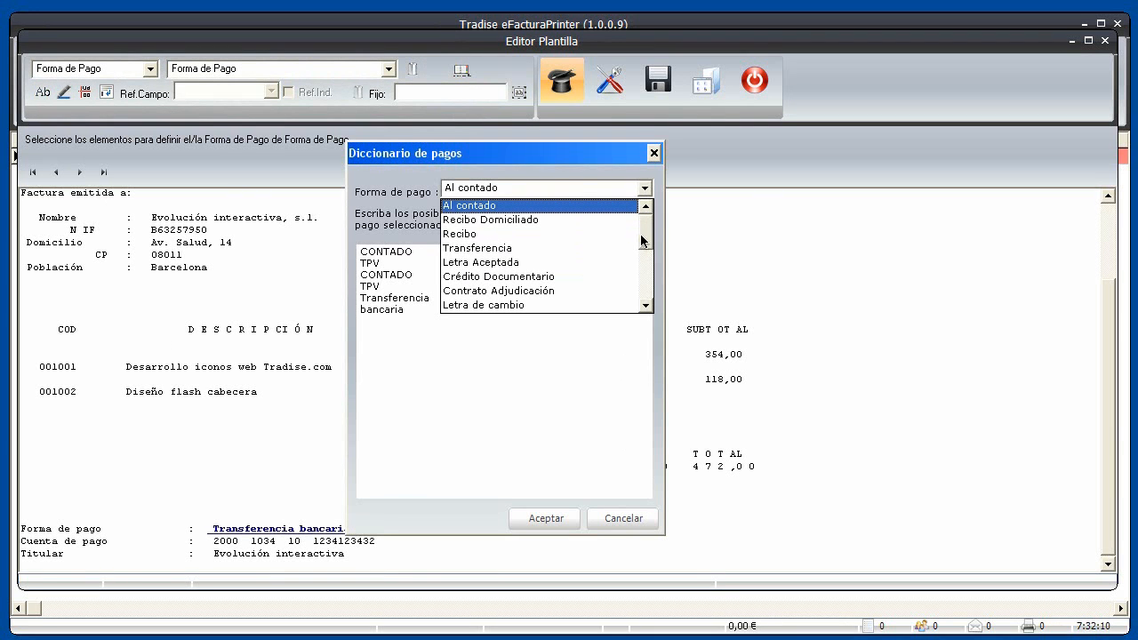
{"action": "mouse_move", "coordinate": [646, 235]}
{"action": "left_mouse_down"}
{"action": "mouse_move", "coordinate": [646, 285]}
{"action": "mouse_move", "coordinate": [646, 229]}
{"action": "left_mouse_up"}
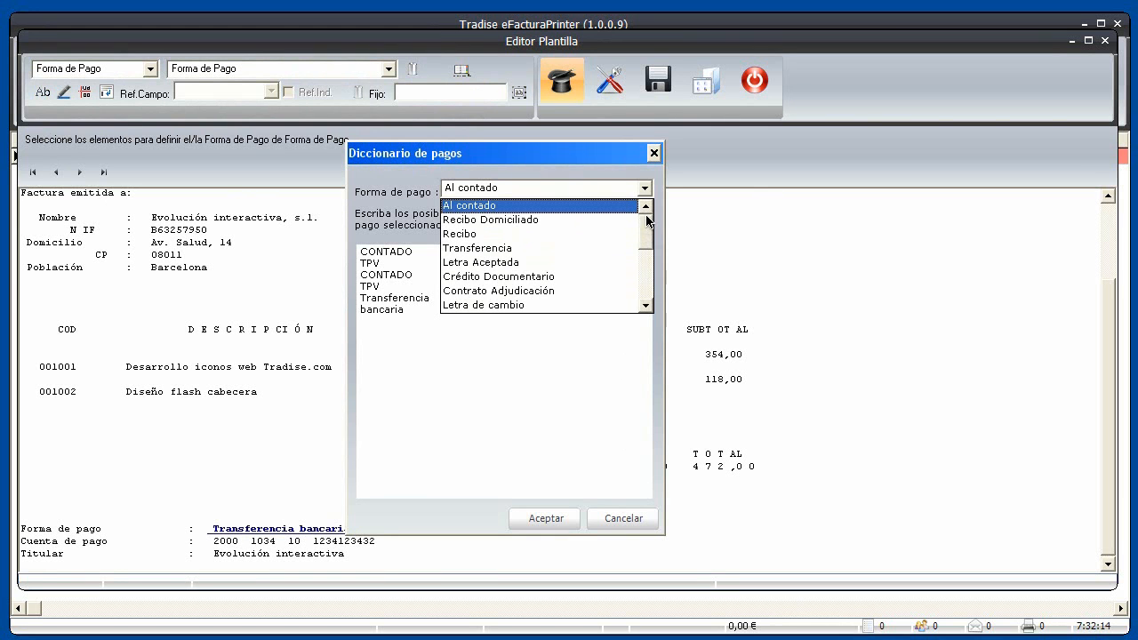
{"action": "left_click", "coordinate": [526, 247]}
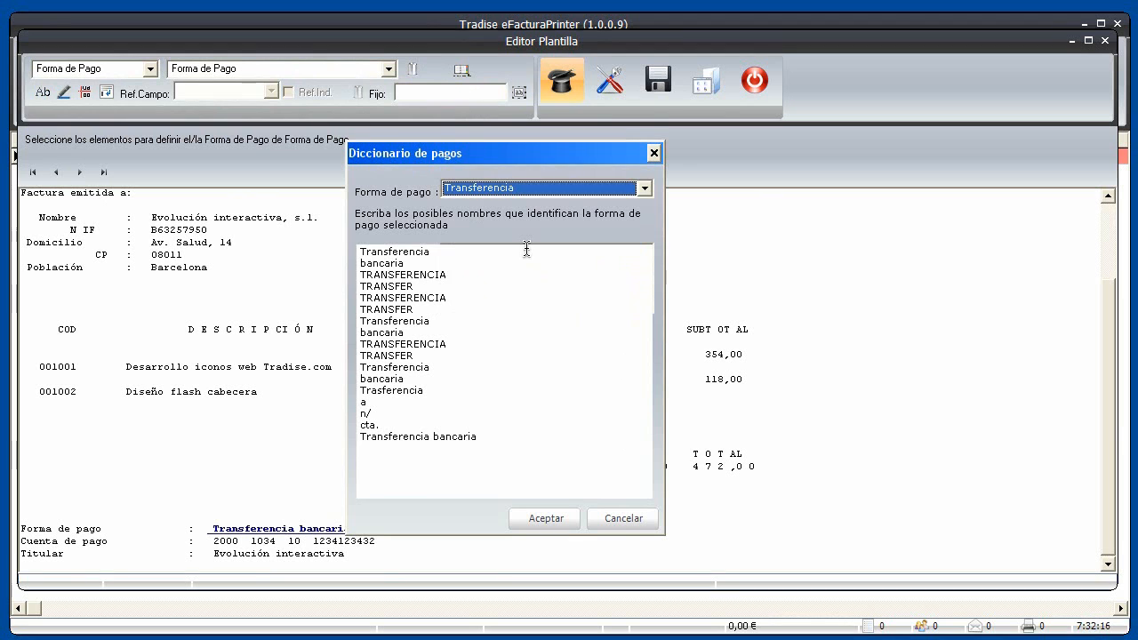
{"action": "left_click", "coordinate": [481, 437]}
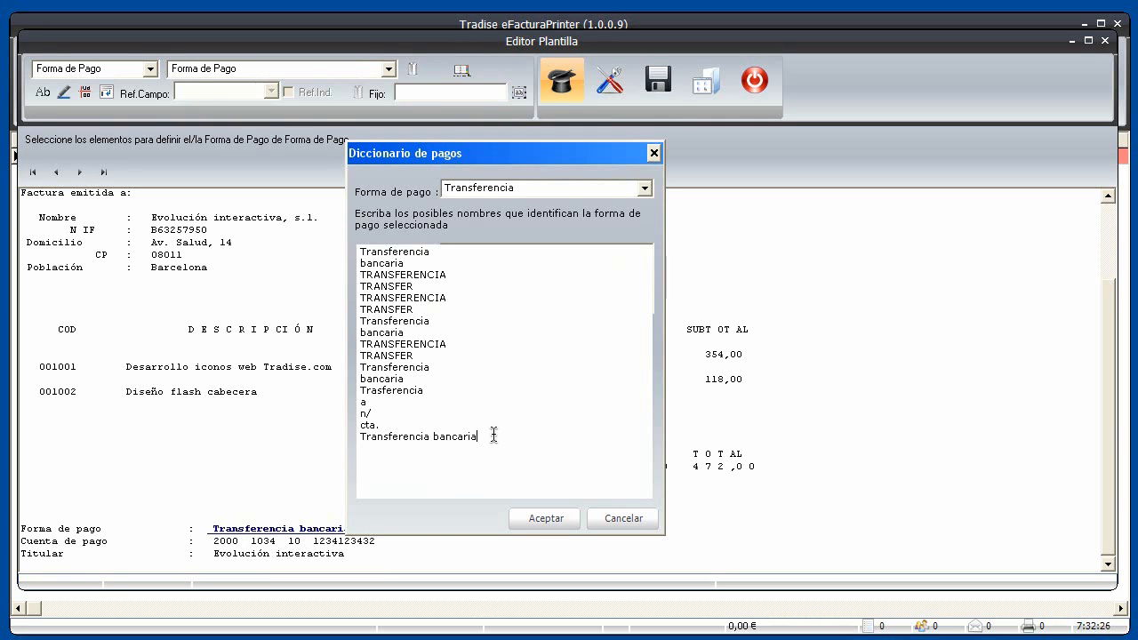
{"action": "left_click_drag", "start_coordinate": [477, 437], "coordinate": [359, 439]}
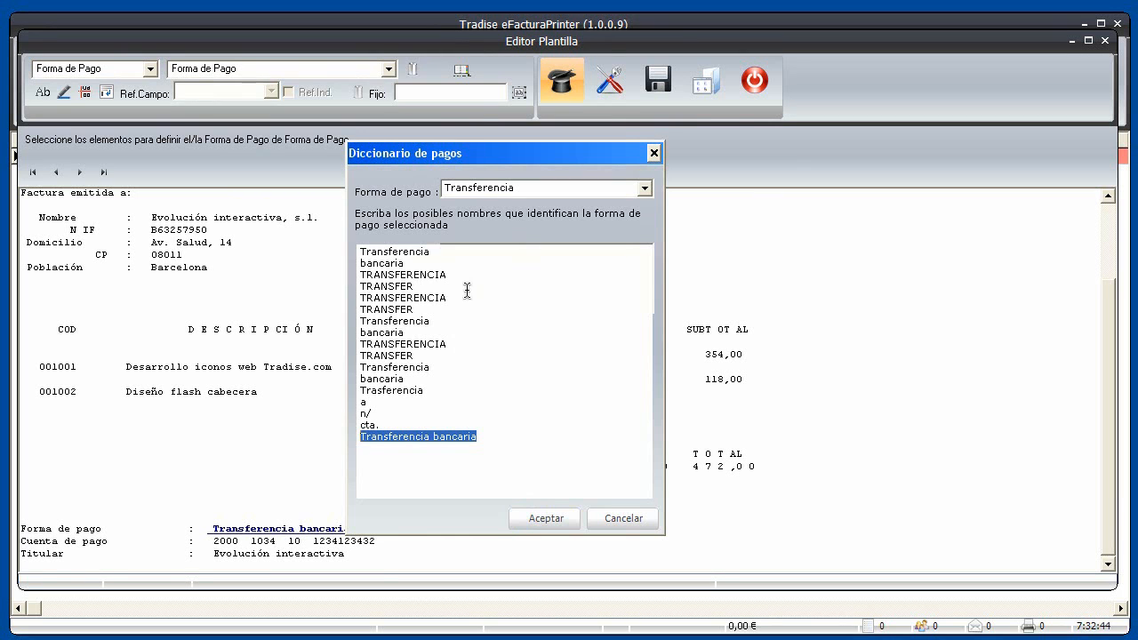
{"action": "left_click", "coordinate": [544, 516]}
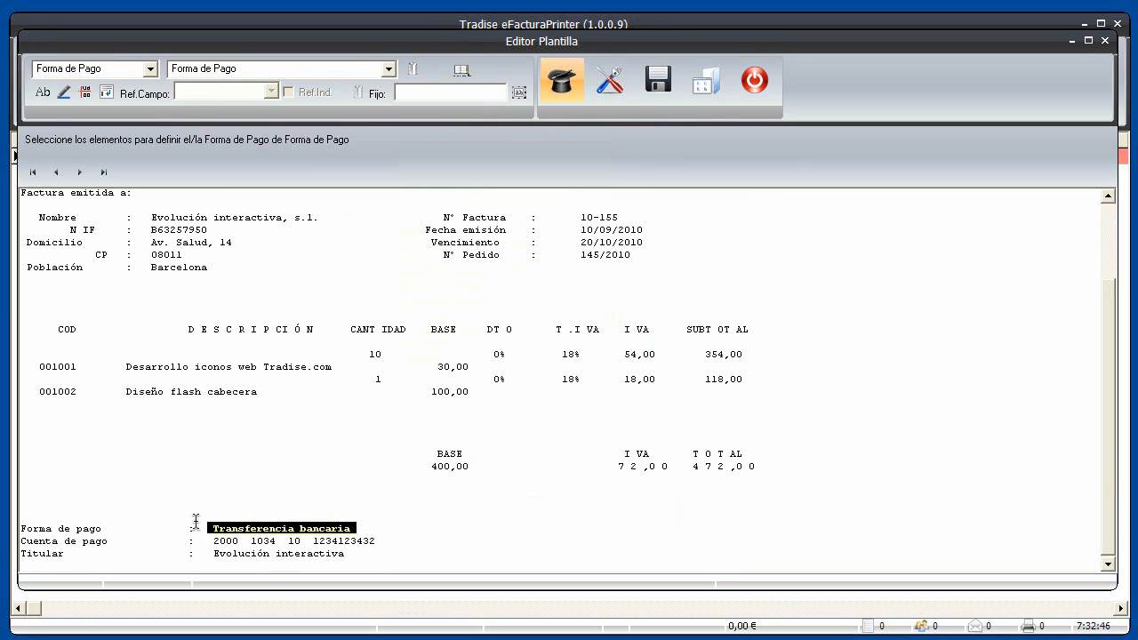
Map the transfer account number with its 'Cuenta de pago' label, skipping the card elements
{"action": "left_click_drag", "start_coordinate": [116, 528], "coordinate": [17, 530]}
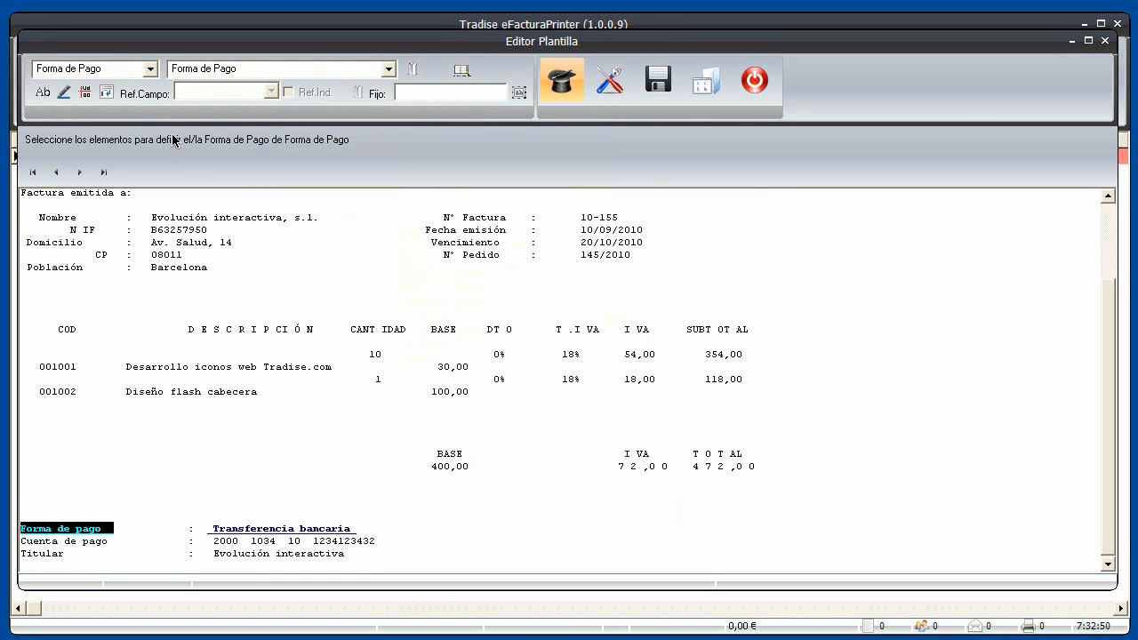
{"action": "left_click", "coordinate": [80, 174]}
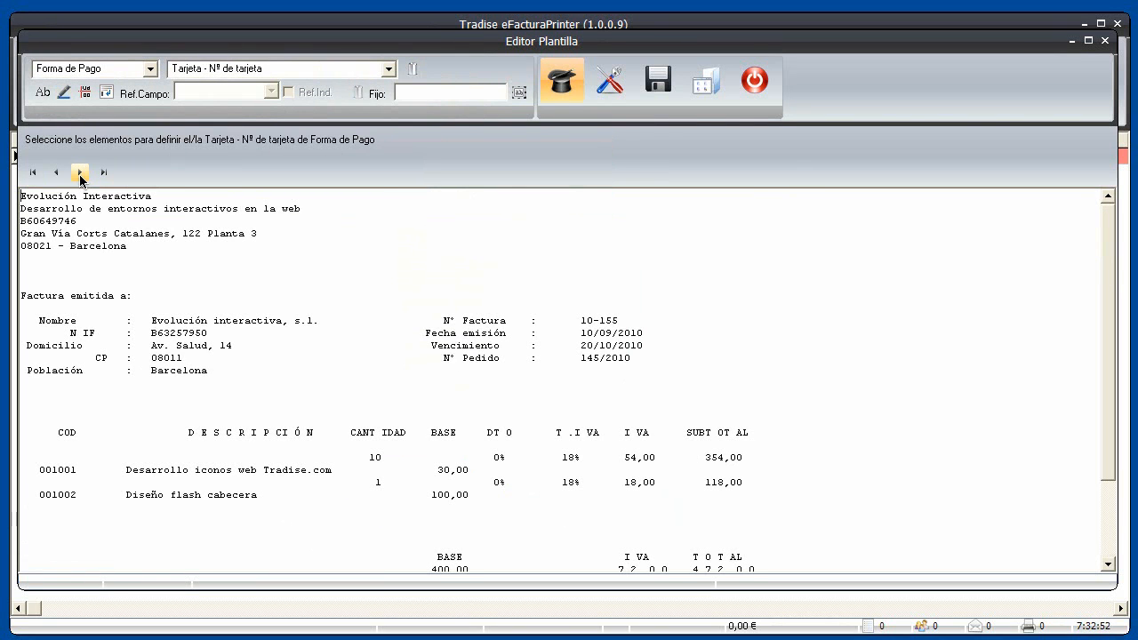
{"action": "left_click", "coordinate": [80, 174]}
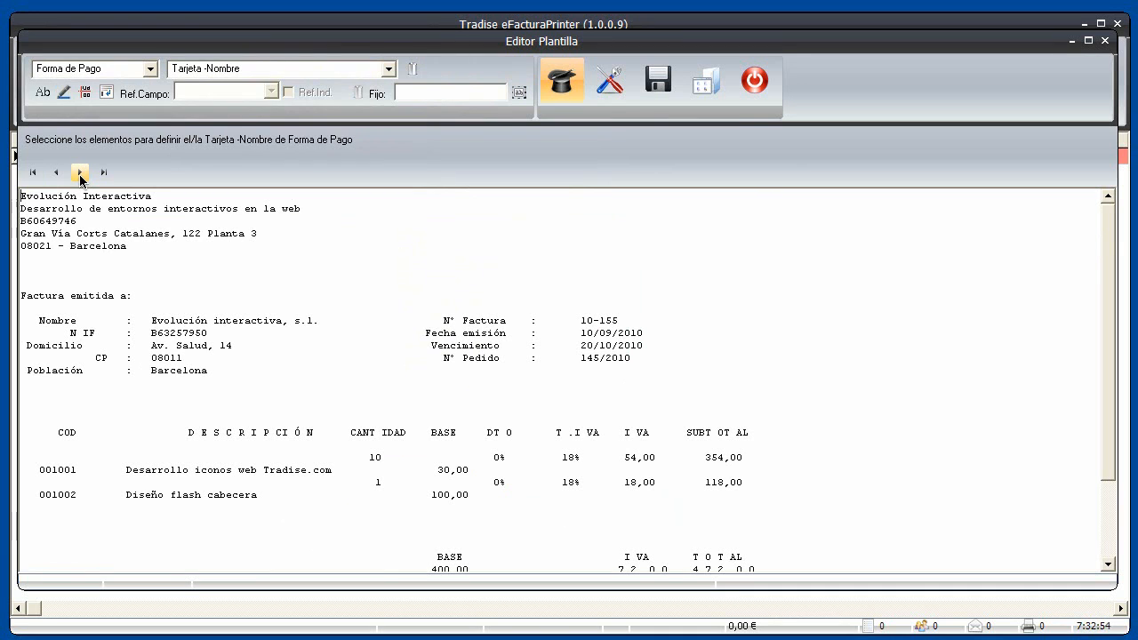
{"action": "left_click", "coordinate": [80, 174]}
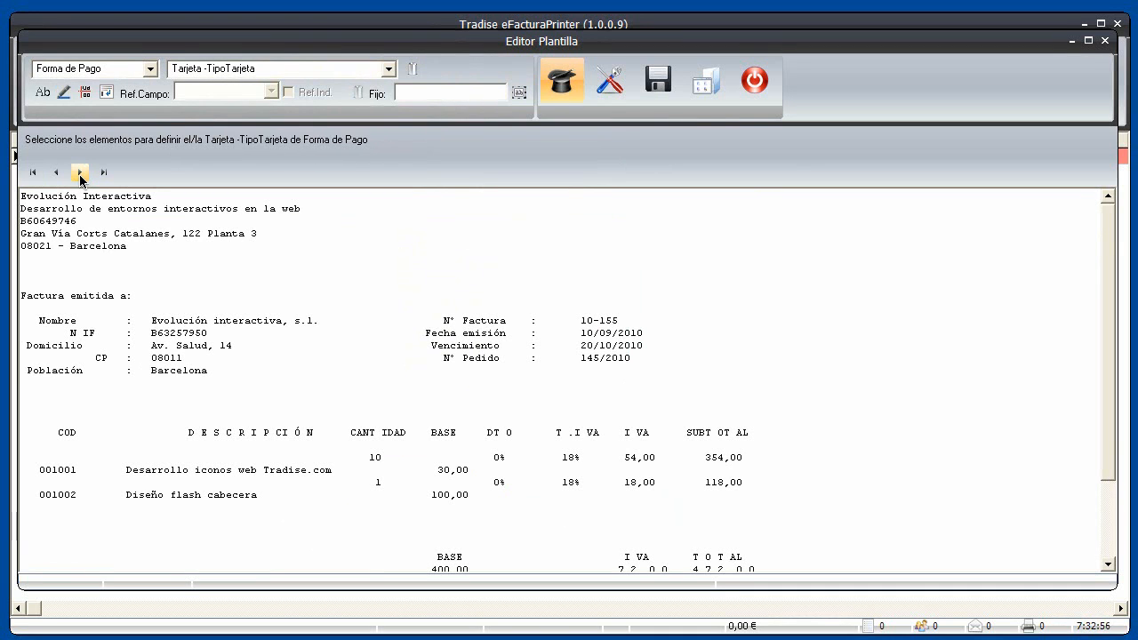
{"action": "left_click", "coordinate": [80, 174]}
{"action": "left_click", "coordinate": [80, 174]}
{"action": "left_click", "coordinate": [80, 174]}
{"action": "left_click", "coordinate": [80, 174]}
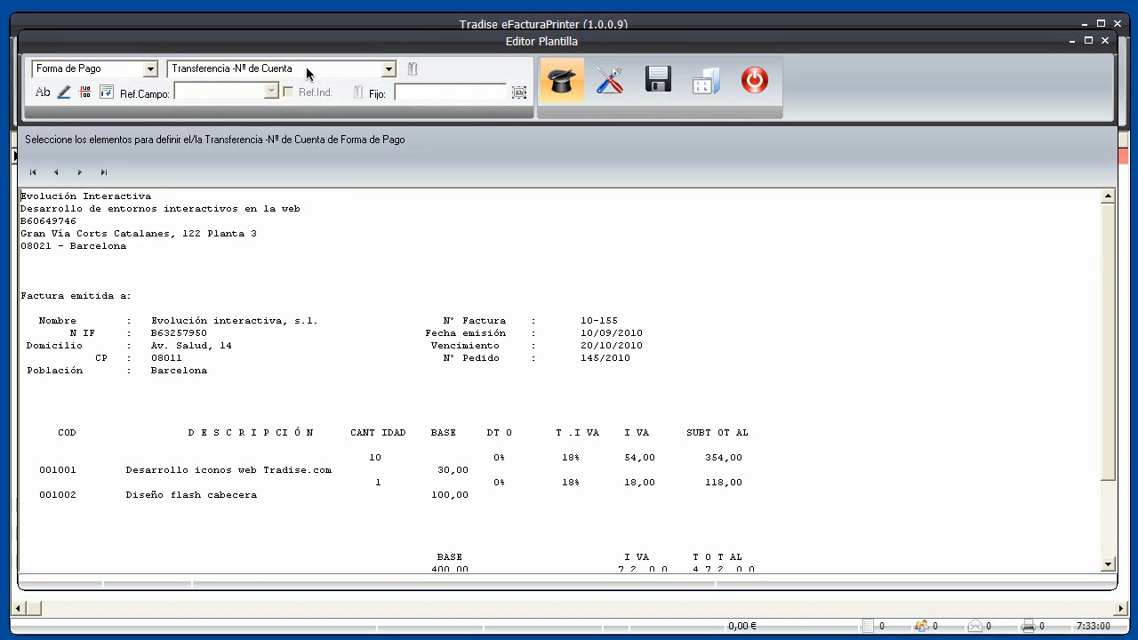
{"action": "left_click_drag", "start_coordinate": [1110, 343], "coordinate": [1108, 459]}
{"action": "left_click_drag", "start_coordinate": [207, 541], "coordinate": [380, 541]}
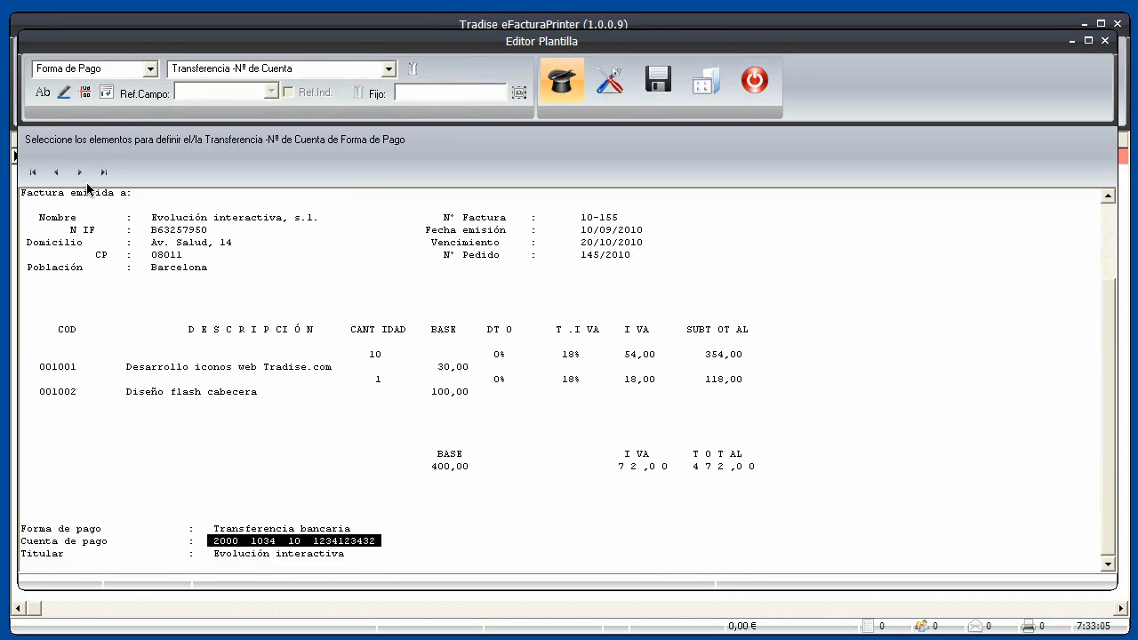
{"action": "left_click", "coordinate": [42, 93]}
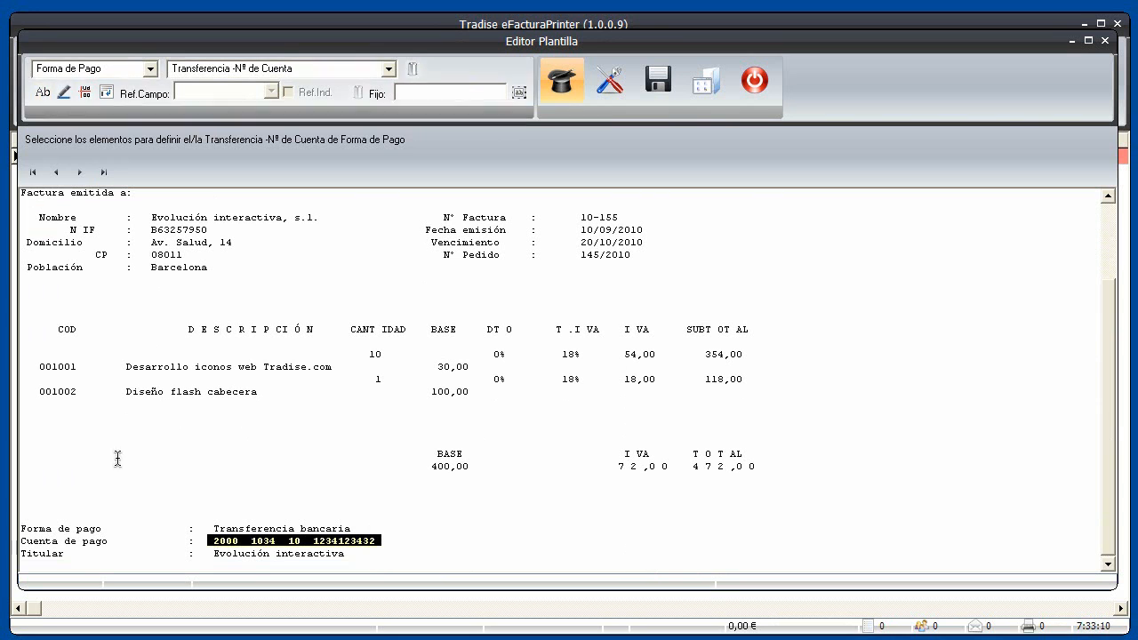
{"action": "left_click_drag", "start_coordinate": [120, 541], "coordinate": [19, 537]}
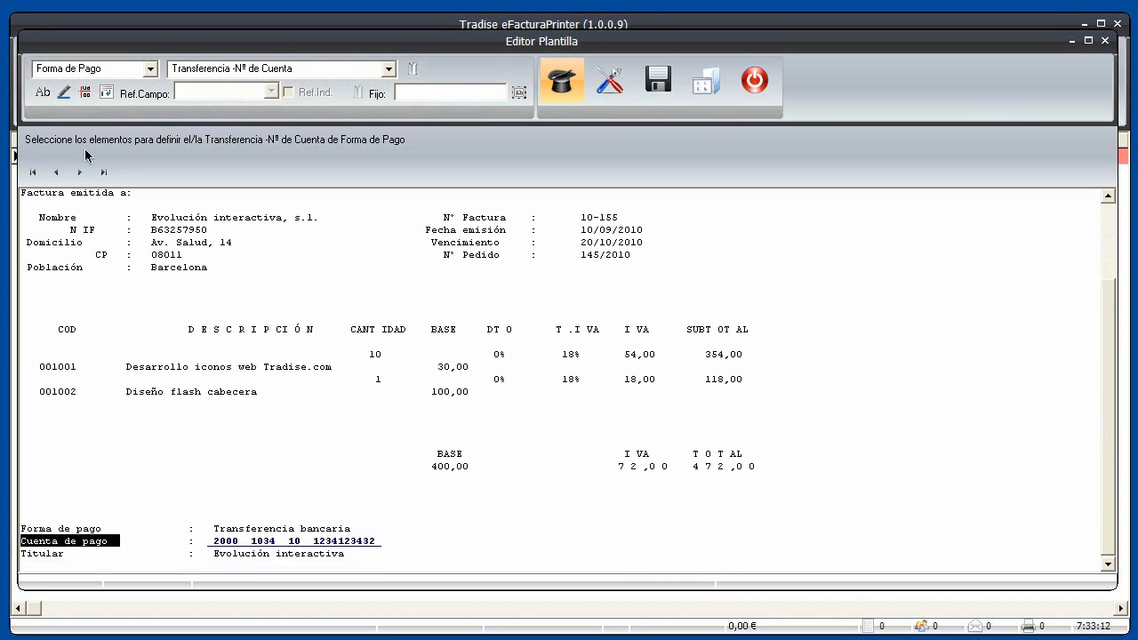
{"action": "left_click", "coordinate": [62, 94]}
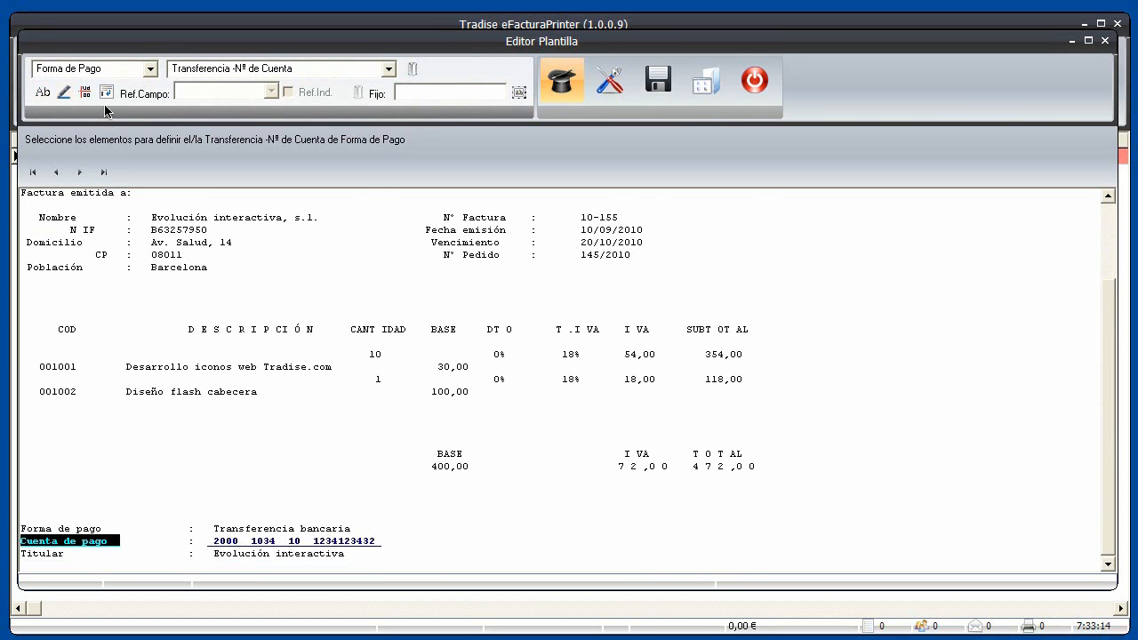
Map the account holder's name with its 'Titular' label
{"action": "left_click", "coordinate": [79, 173]}
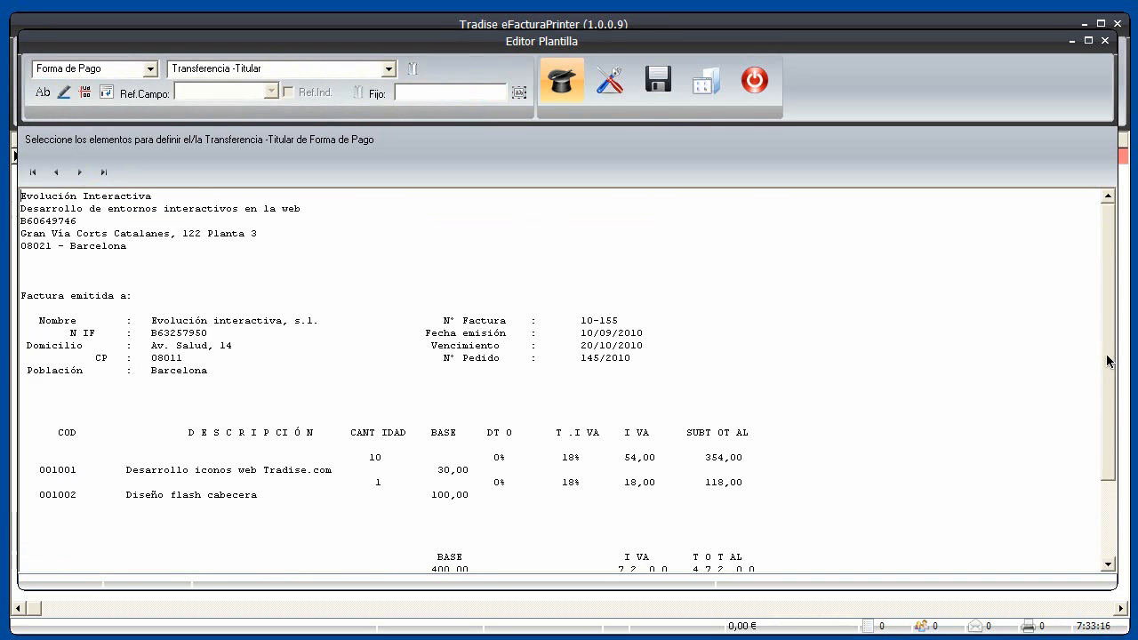
{"action": "scroll", "coordinate": [587, 528], "scroll_direction": "down", "scroll_amount": 3}
{"action": "left_click_drag", "start_coordinate": [209, 553], "coordinate": [352, 554]}
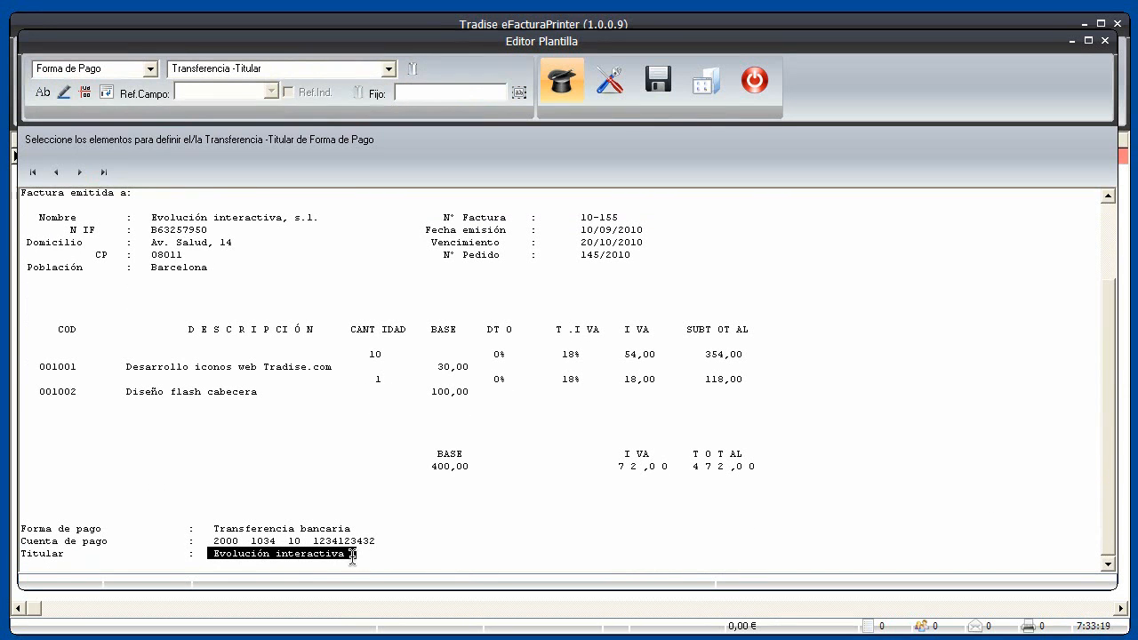
{"action": "left_click", "coordinate": [41, 95]}
{"action": "left_click_drag", "start_coordinate": [77, 555], "coordinate": [13, 557]}
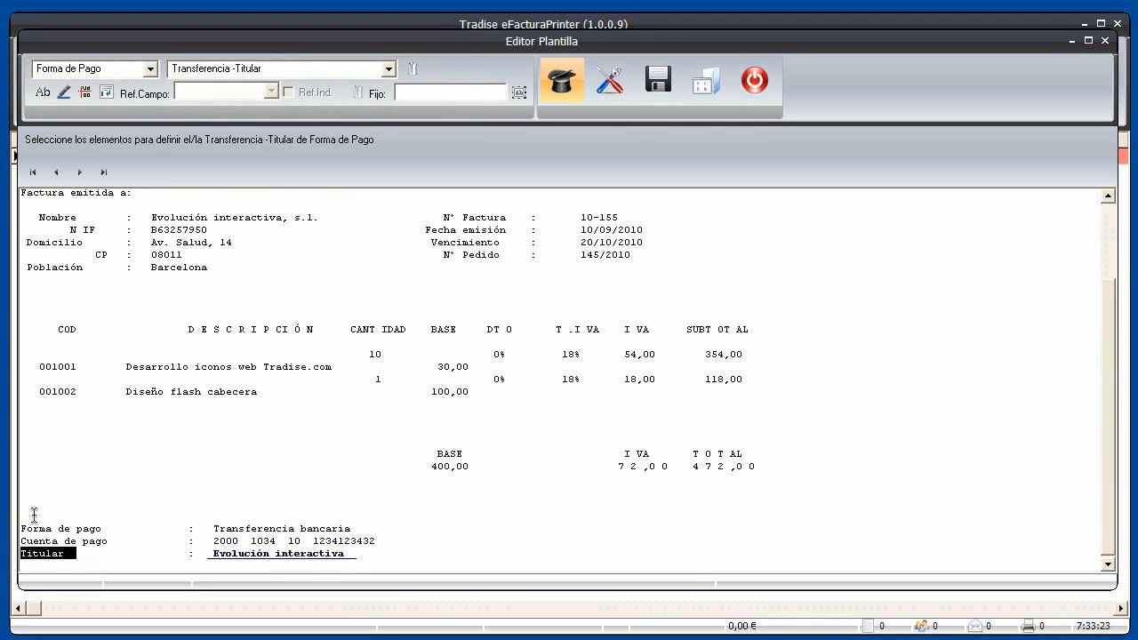
{"action": "left_click", "coordinate": [64, 91]}
{"action": "left_click", "coordinate": [81, 173]}
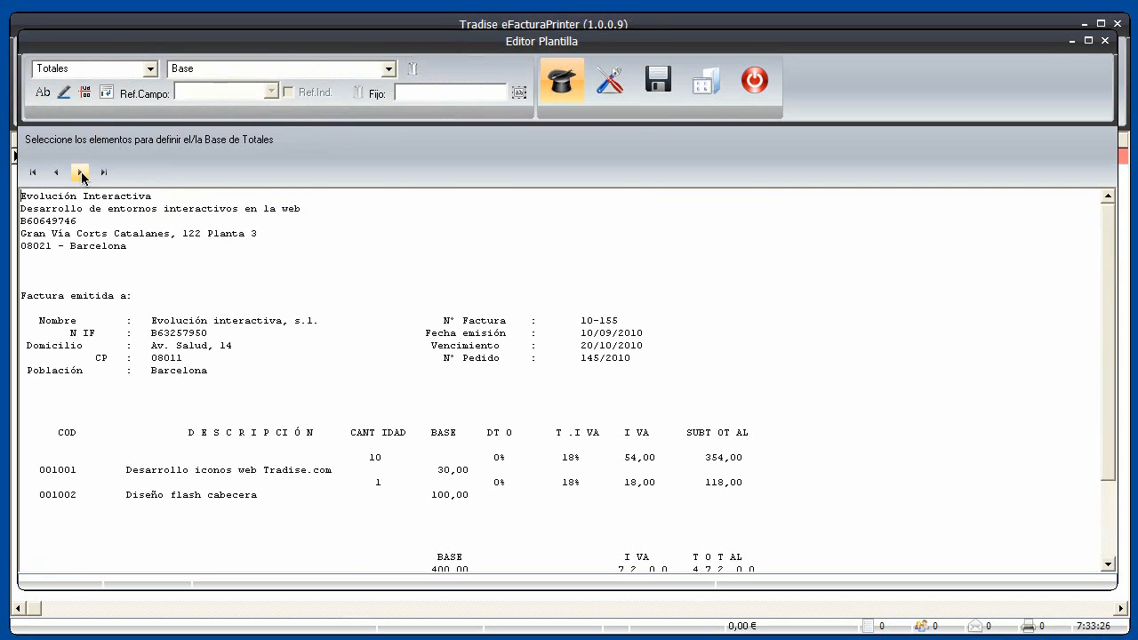
Map the Totales Base value 400,00 with its BASE label
{"action": "left_click", "coordinate": [147, 69]}
{"action": "left_click", "coordinate": [136, 173]}
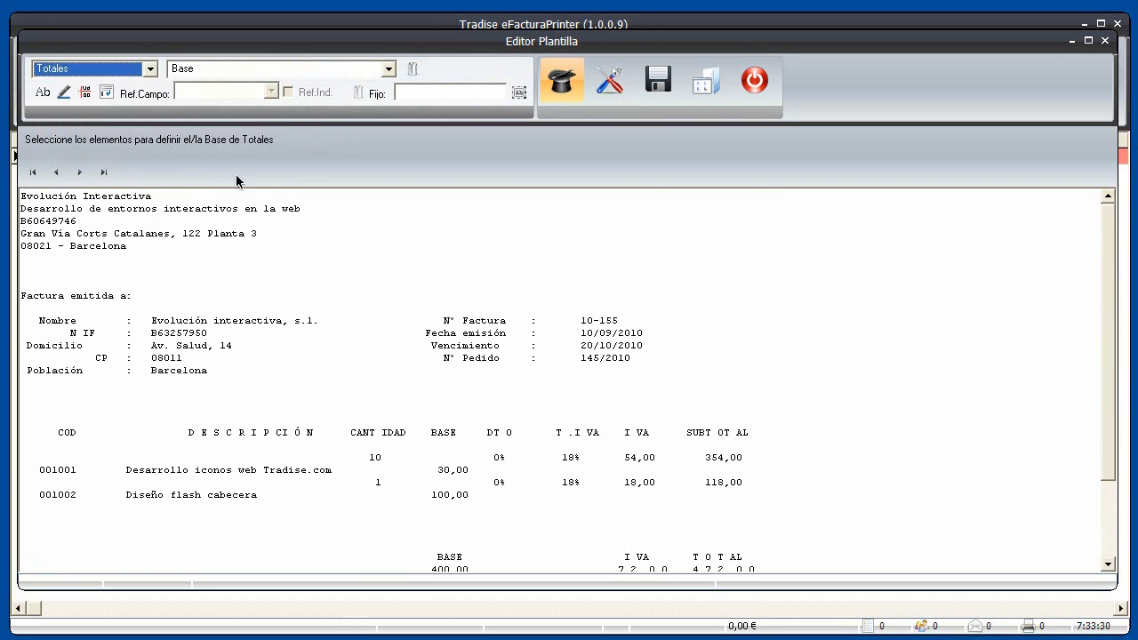
{"action": "scroll", "coordinate": [1110, 443], "scroll_direction": "down", "scroll_amount": 3}
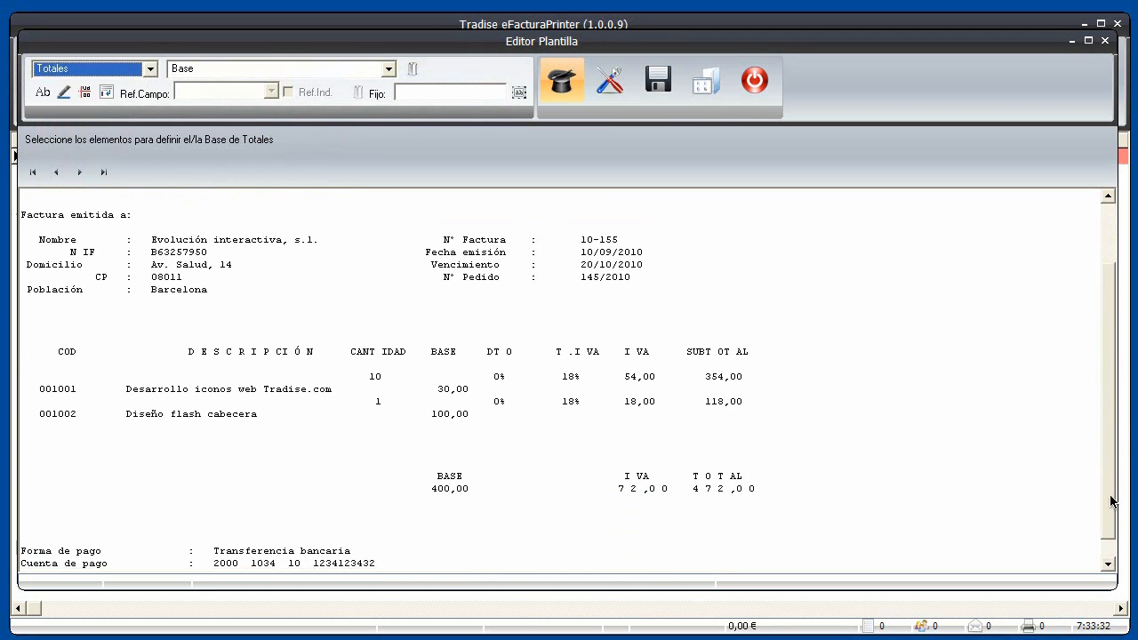
{"action": "left_click_drag", "start_coordinate": [426, 482], "coordinate": [484, 483]}
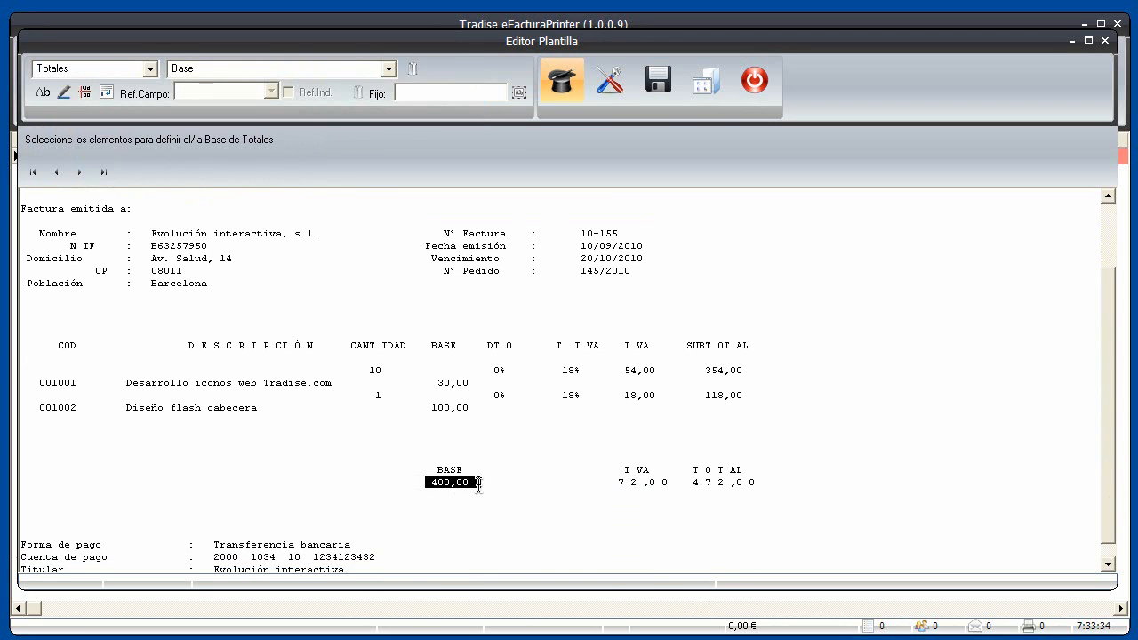
{"action": "left_click", "coordinate": [42, 94]}
{"action": "left_click_drag", "start_coordinate": [482, 470], "coordinate": [424, 469]}
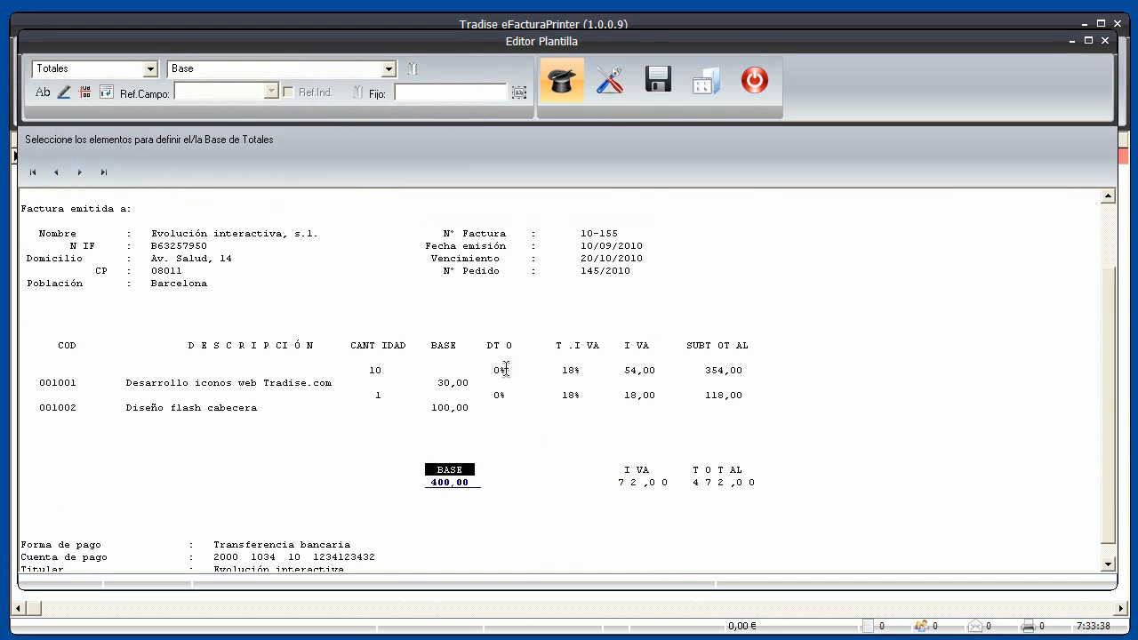
{"action": "left_click", "coordinate": [62, 94]}
Skip the Descuento Financiero, Tipo descuento, Cargo and Tipo cargo totals elements
{"action": "left_click", "coordinate": [81, 173]}
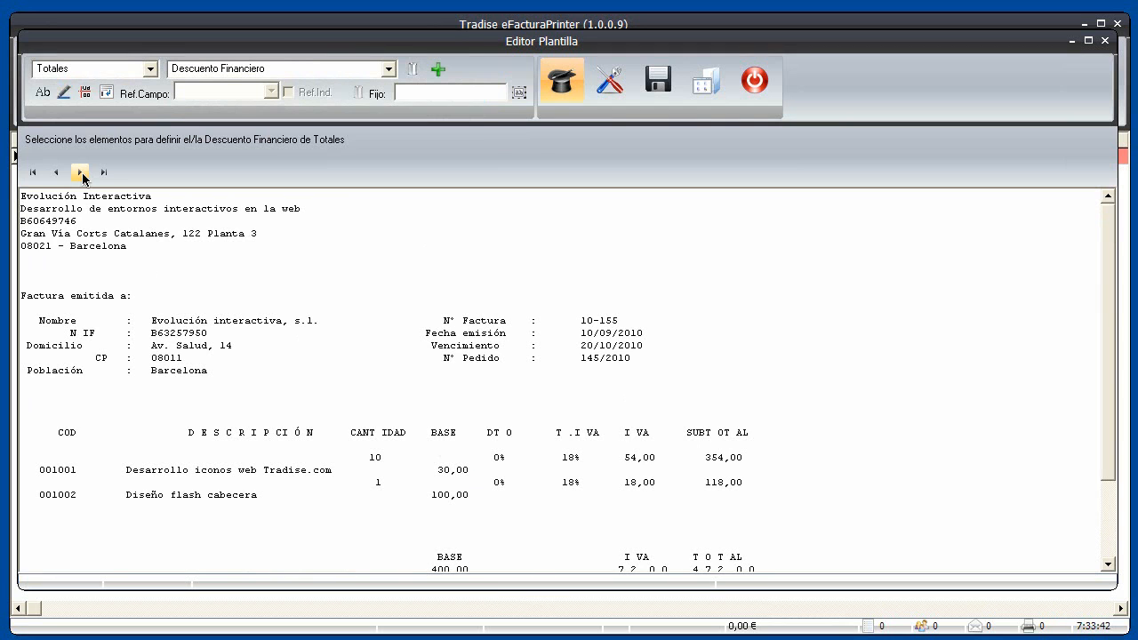
{"action": "scroll", "coordinate": [305, 313], "scroll_direction": "down", "scroll_amount": 2}
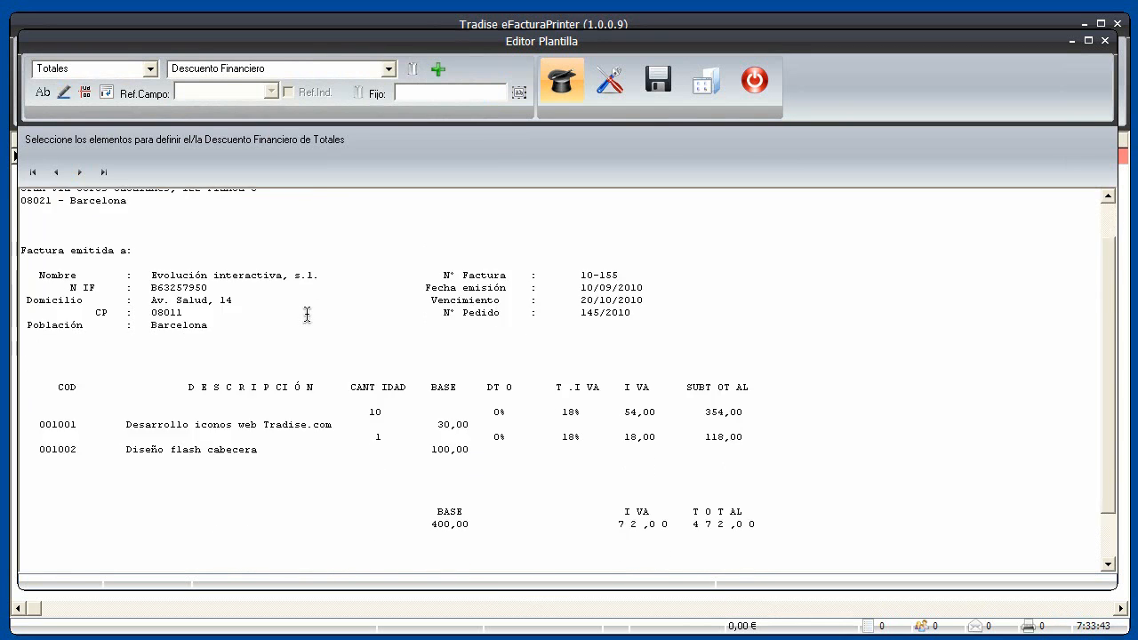
{"action": "left_click", "coordinate": [80, 174]}
{"action": "left_click", "coordinate": [80, 173]}
{"action": "left_click", "coordinate": [80, 173]}
{"action": "left_click", "coordinate": [80, 173]}
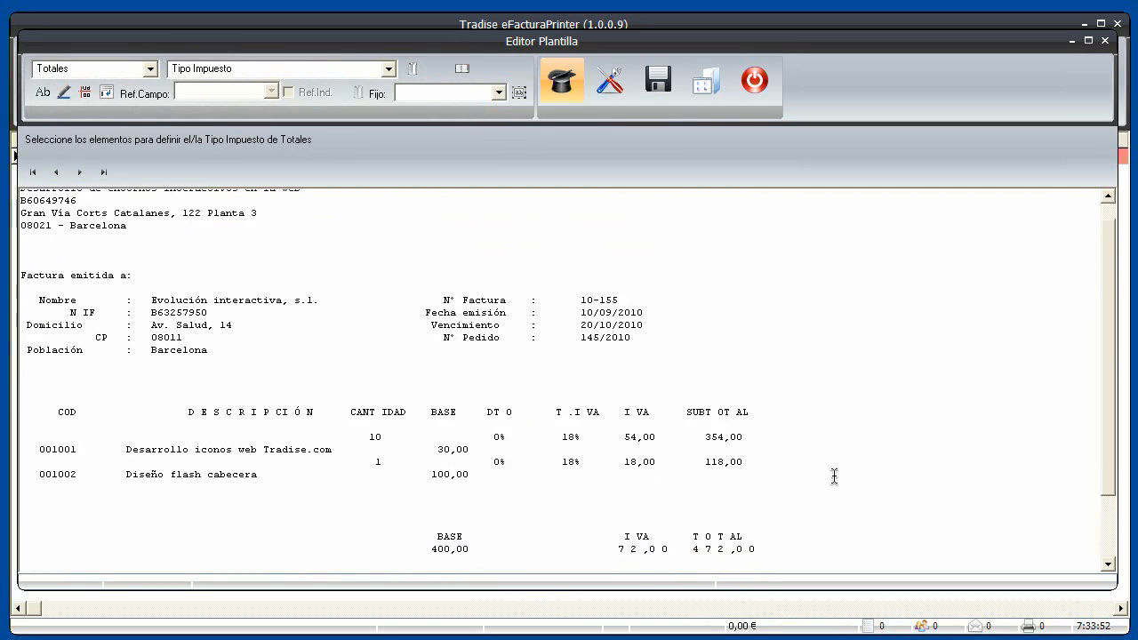
Give the totals Tipo Impuesto the fixed IVA value and the 'I VA' label
{"action": "scroll", "coordinate": [833, 475], "scroll_direction": "down", "scroll_amount": 2}
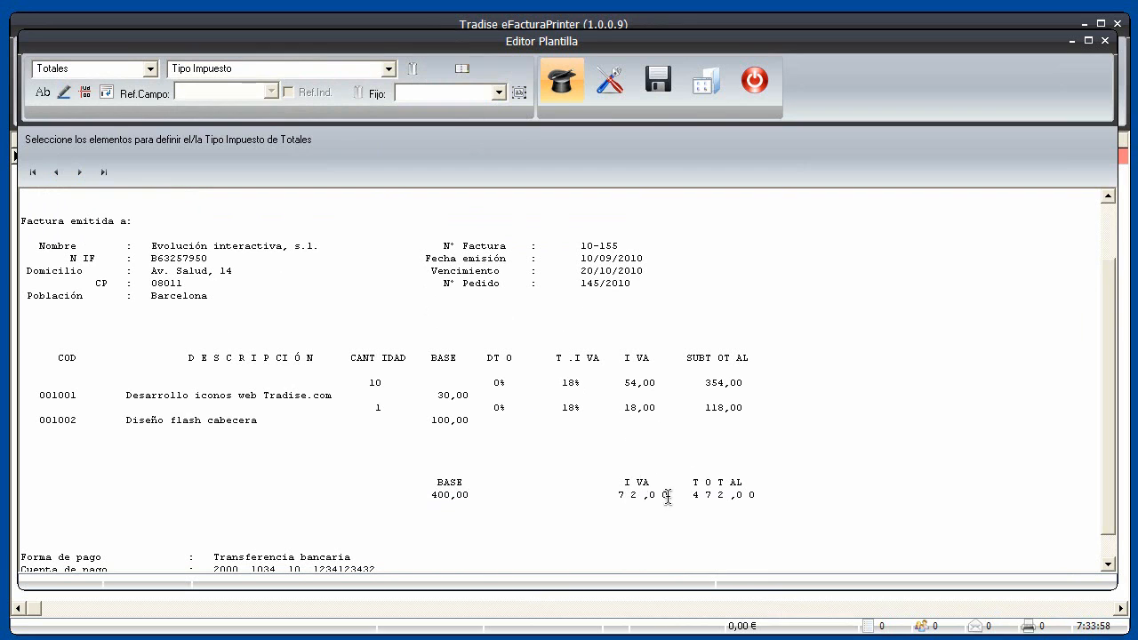
{"action": "left_click_drag", "start_coordinate": [669, 497], "coordinate": [610, 495]}
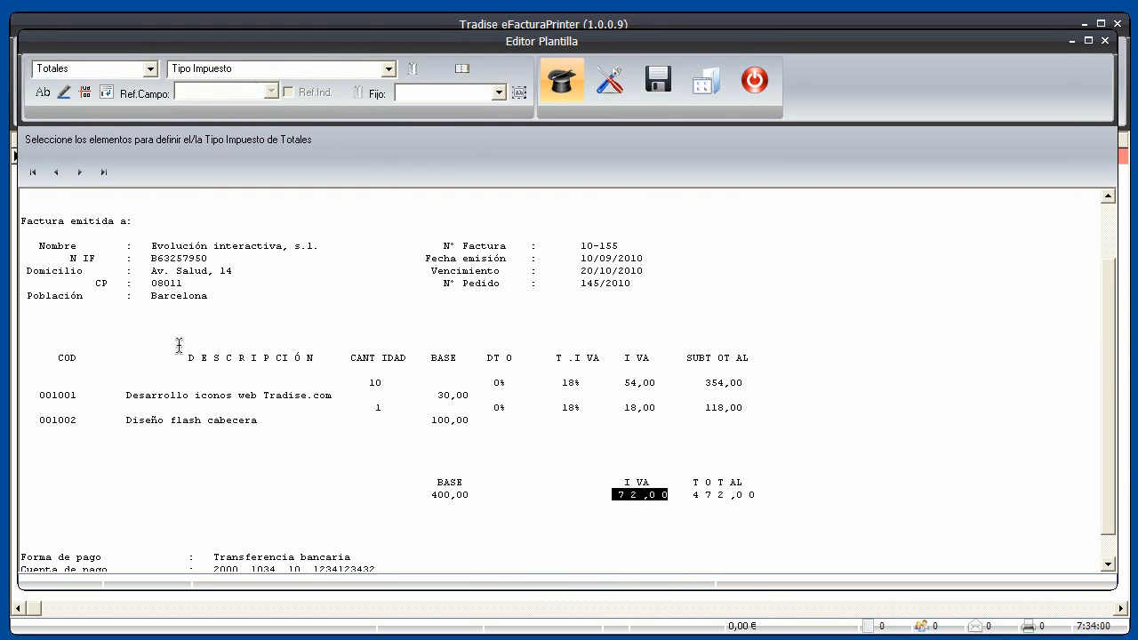
{"action": "left_click", "coordinate": [499, 94]}
{"action": "key", "text": "Down"}
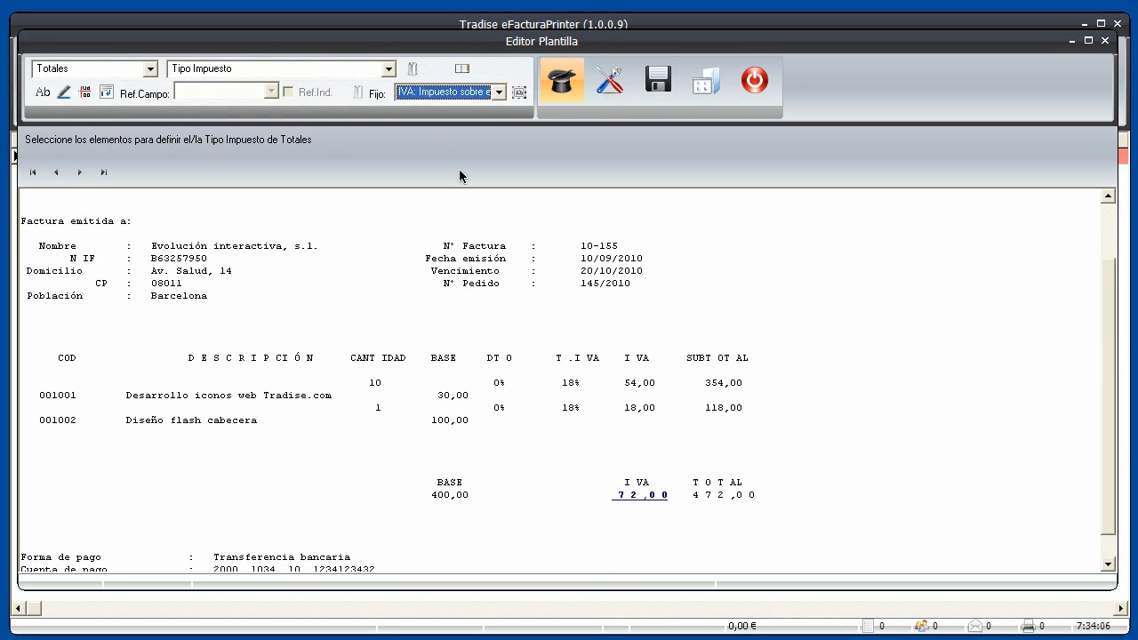
{"action": "left_click", "coordinate": [649, 483]}
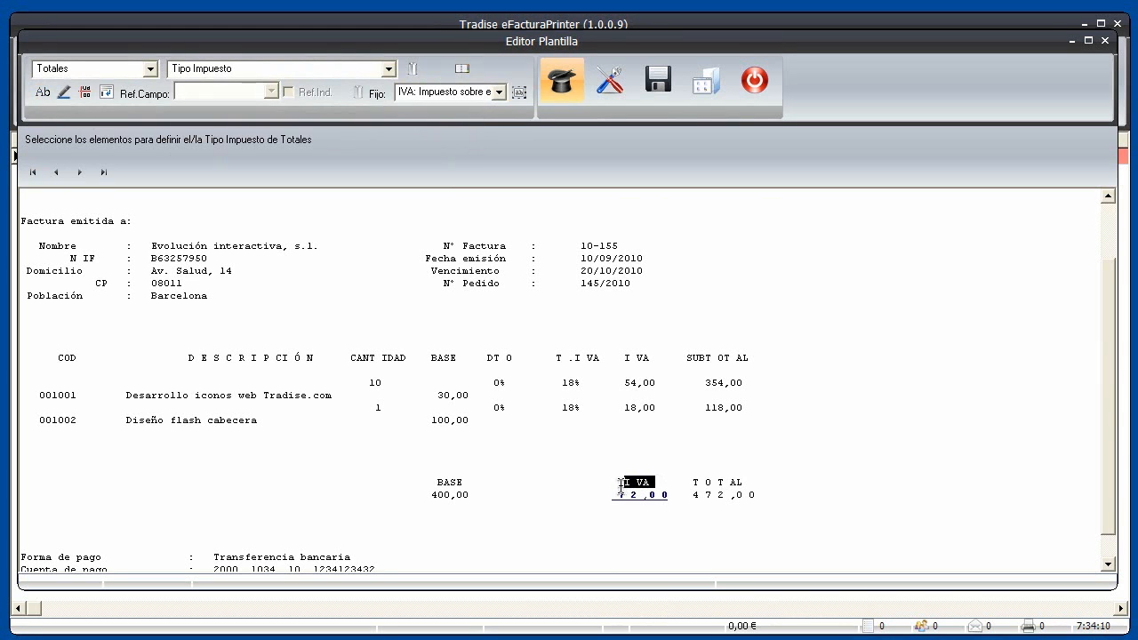
{"action": "left_click", "coordinate": [63, 92]}
{"action": "left_click", "coordinate": [80, 173]}
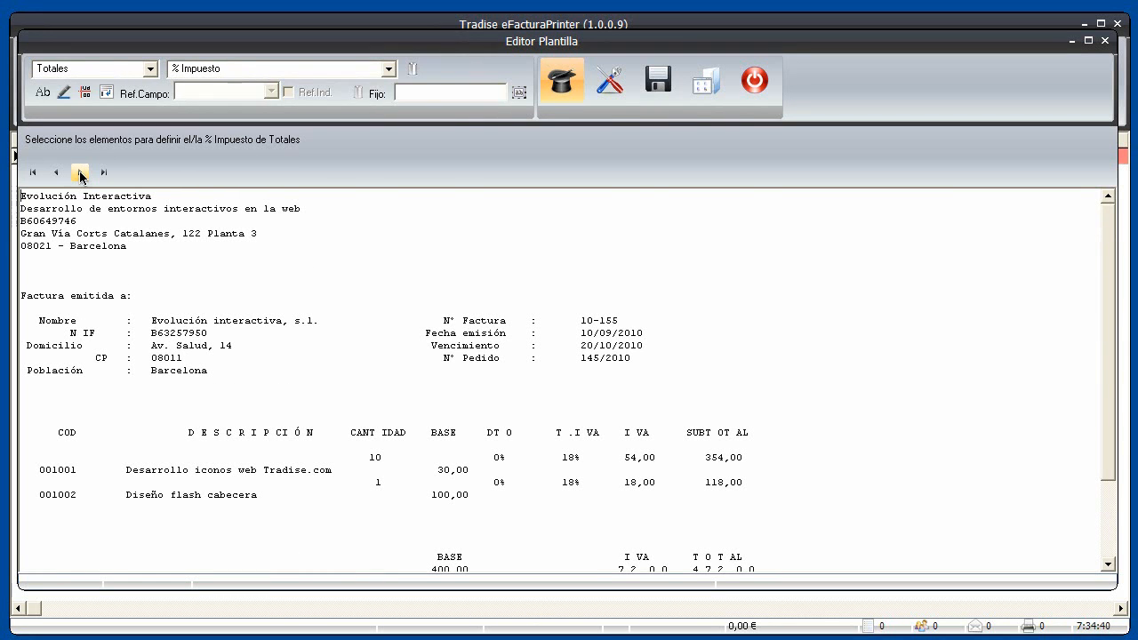
Skip the tax, surcharge, IRPF, Suplido and Pago A Cuenta totals; map 472,00 as Total
{"action": "left_click", "coordinate": [80, 173]}
{"action": "left_click", "coordinate": [80, 174]}
{"action": "left_click", "coordinate": [80, 174]}
{"action": "left_click", "coordinate": [80, 174]}
{"action": "left_click", "coordinate": [80, 173]}
{"action": "left_click", "coordinate": [80, 173]}
{"action": "left_click", "coordinate": [80, 173]}
{"action": "left_click", "coordinate": [80, 174]}
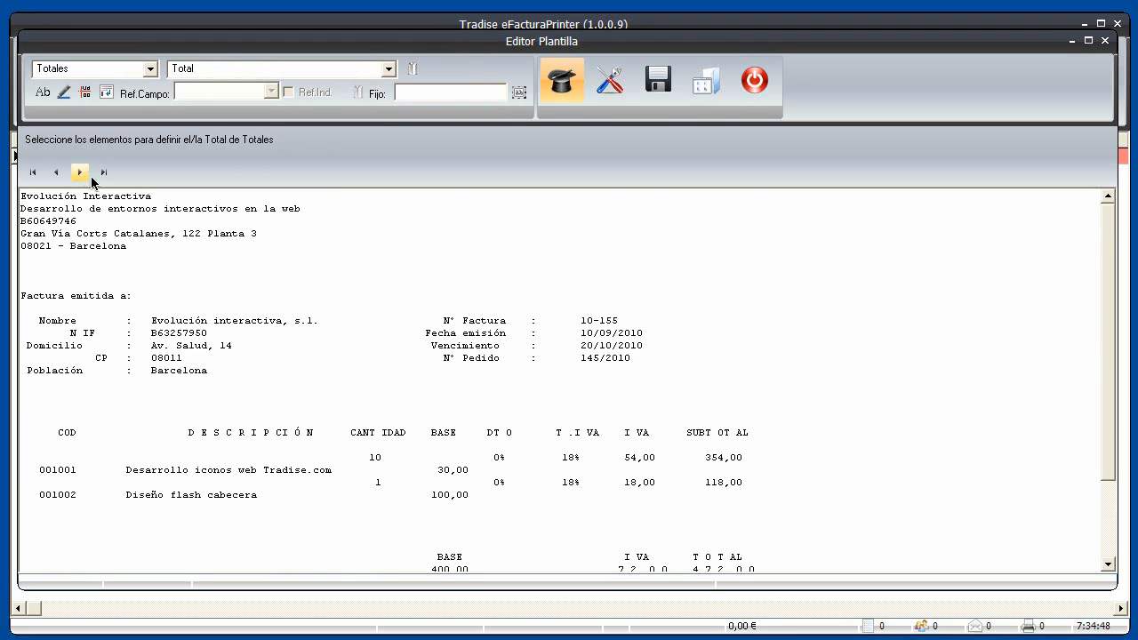
{"action": "left_click_drag", "start_coordinate": [1111, 423], "coordinate": [1113, 496]}
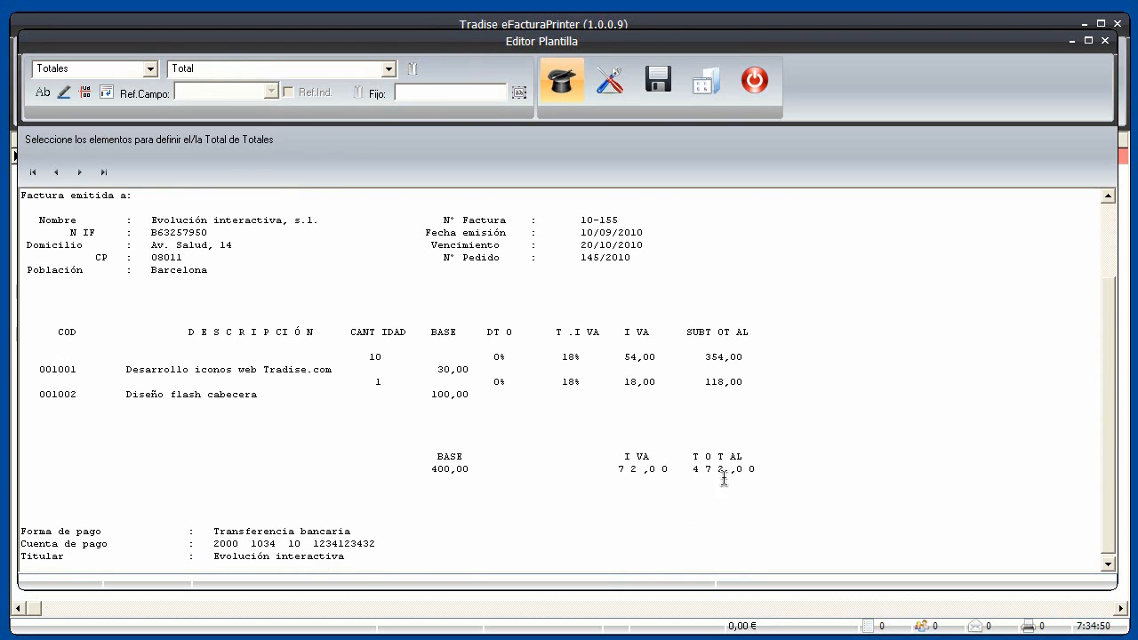
{"action": "mouse_move", "coordinate": [682, 468]}
{"action": "left_mouse_down"}
{"action": "mouse_move", "coordinate": [764, 469]}
{"action": "mouse_move", "coordinate": [787, 486]}
{"action": "mouse_move", "coordinate": [752, 457]}
{"action": "mouse_move", "coordinate": [679, 457]}
{"action": "left_mouse_up"}
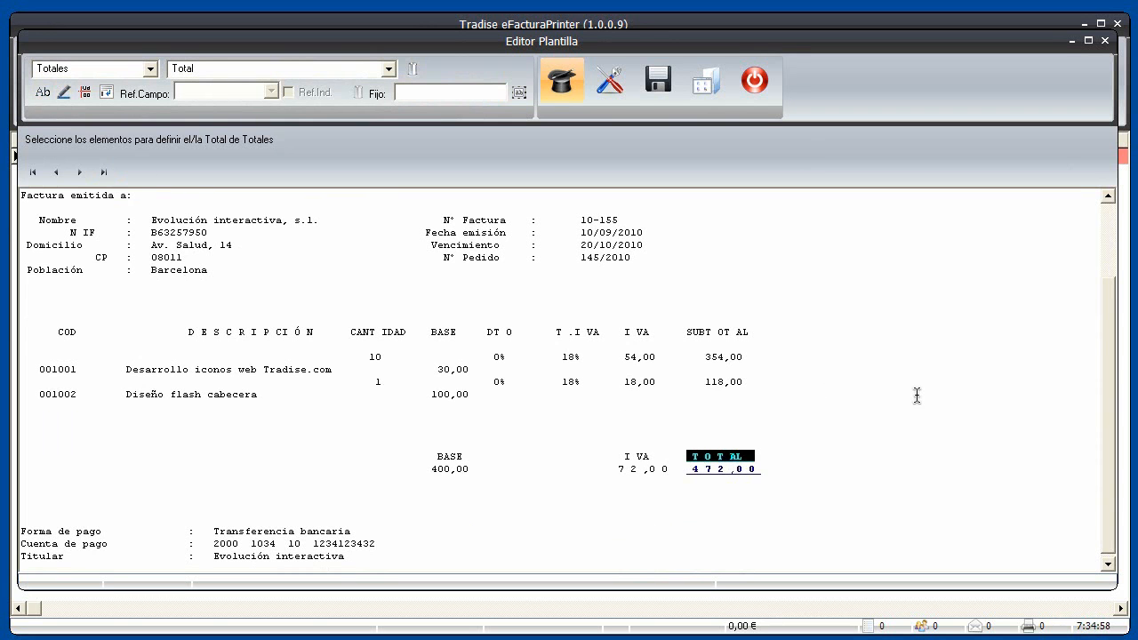
{"action": "left_click_drag", "start_coordinate": [1106, 520], "coordinate": [1109, 404]}
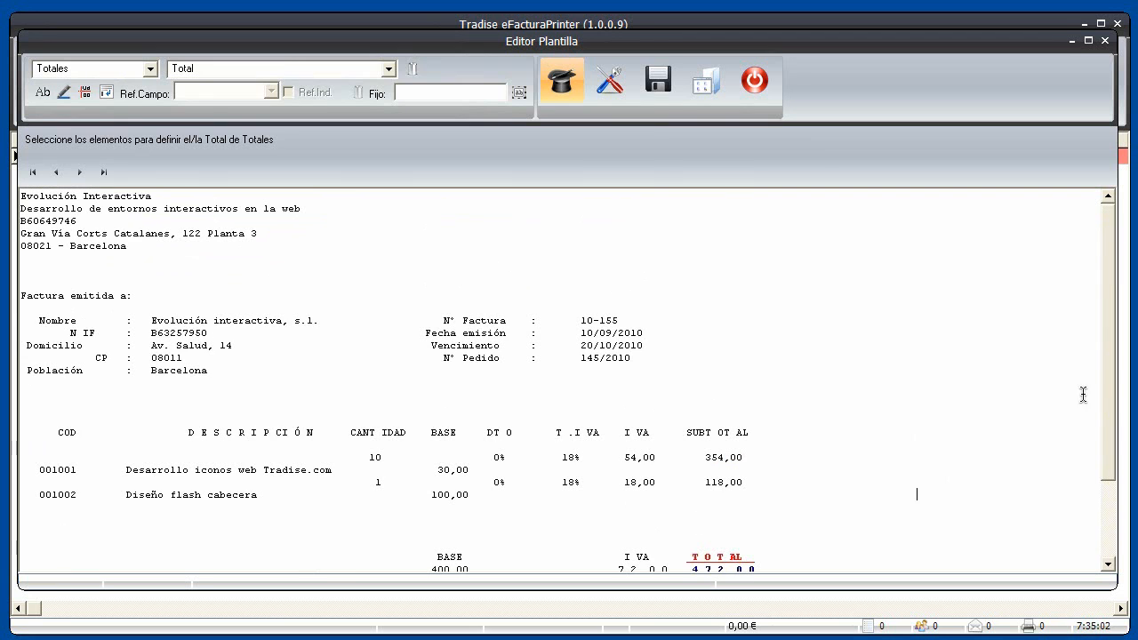
Save the template as 'Tutorial plantilla Factura.'
{"action": "left_click", "coordinate": [660, 87]}
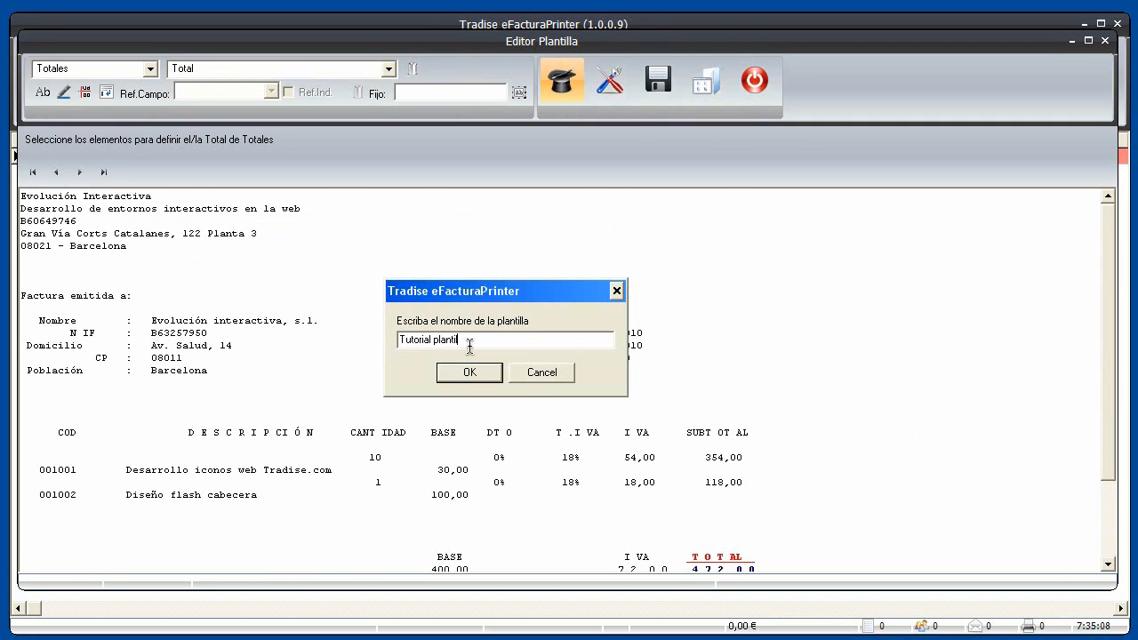
{"action": "type", "text": "Tutorial plantilla Facturae"}
{"action": "left_click", "coordinate": [489, 373]}
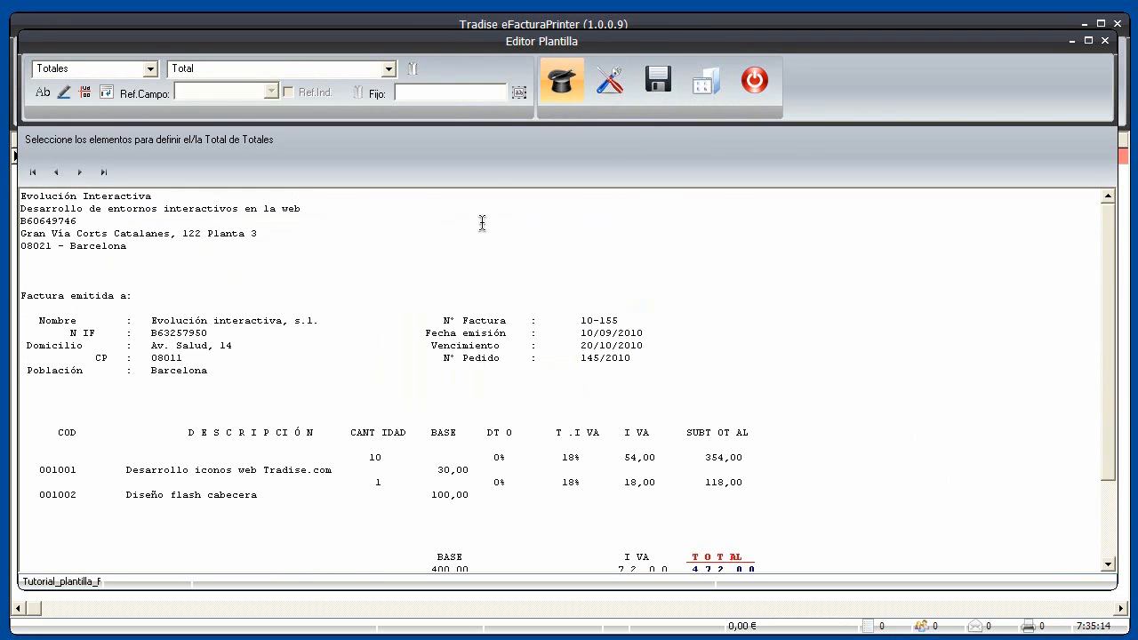
Test the template on TradisePrinter_00094.pdf and review the enlarged Datos Recogidos fields
{"action": "double_click", "coordinate": [407, 148]}
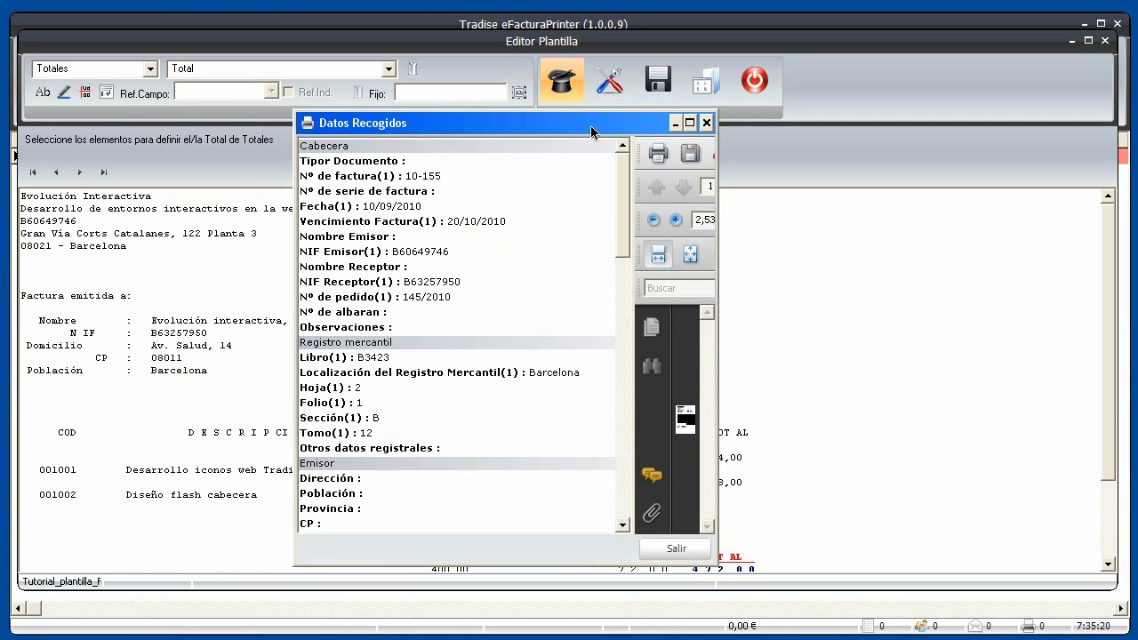
{"action": "left_click_drag", "start_coordinate": [591, 131], "coordinate": [341, 55]}
{"action": "left_click_drag", "start_coordinate": [463, 489], "coordinate": [1106, 594]}
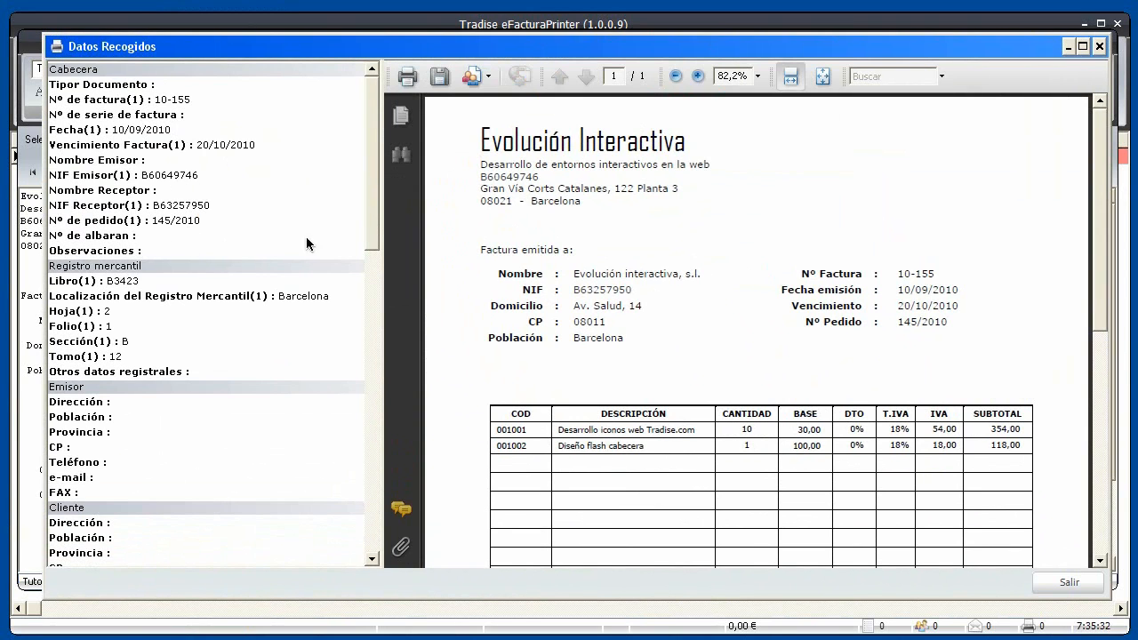
{"action": "left_click_drag", "start_coordinate": [374, 216], "coordinate": [375, 238]}
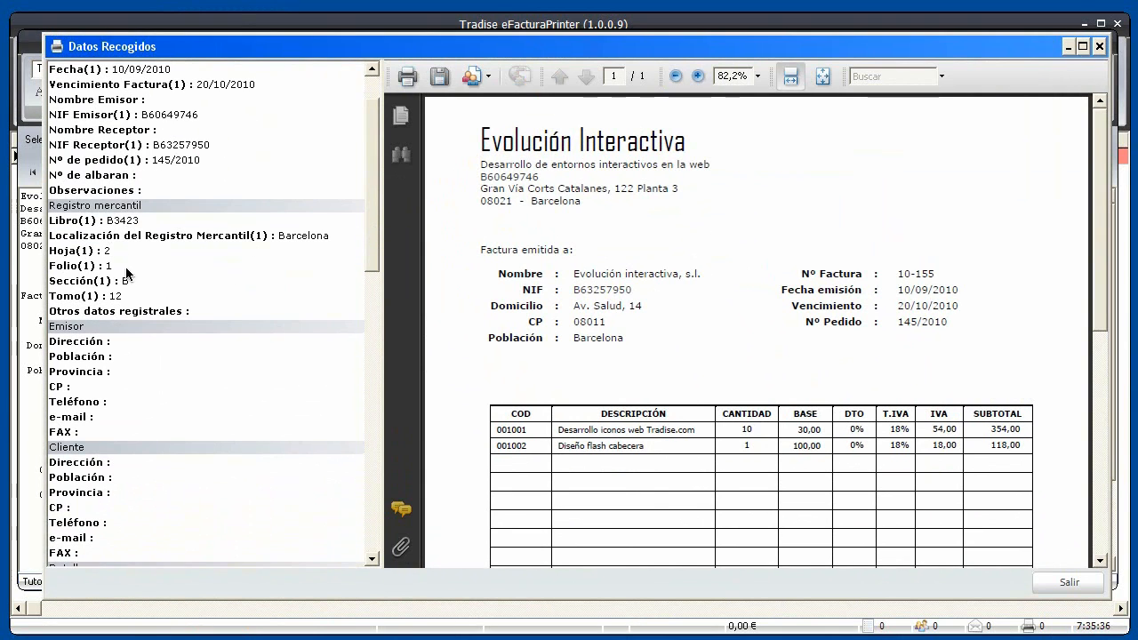
{"action": "left_click_drag", "start_coordinate": [374, 242], "coordinate": [374, 265]}
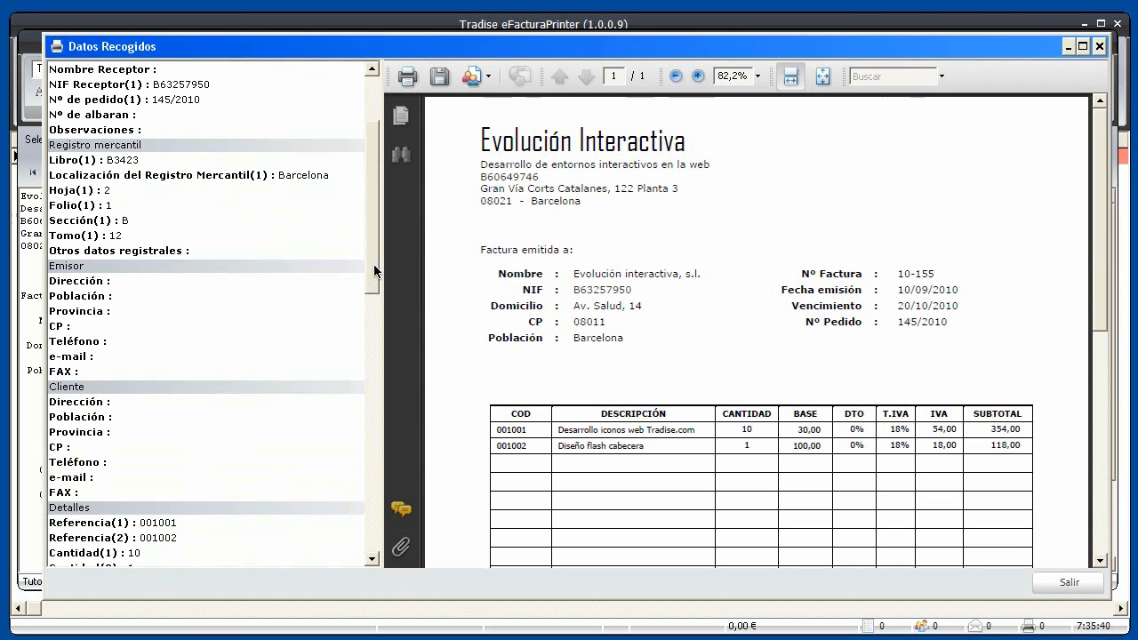
{"action": "left_click_drag", "start_coordinate": [373, 264], "coordinate": [376, 370]}
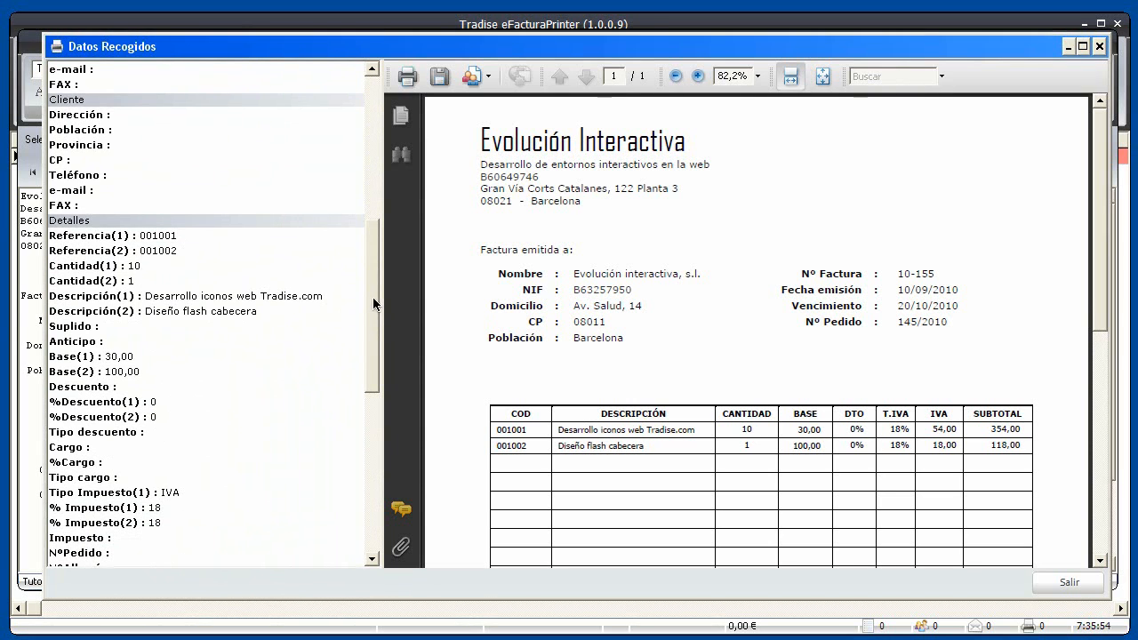
{"action": "scroll", "coordinate": [257, 285], "scroll_direction": "down", "scroll_amount": 2}
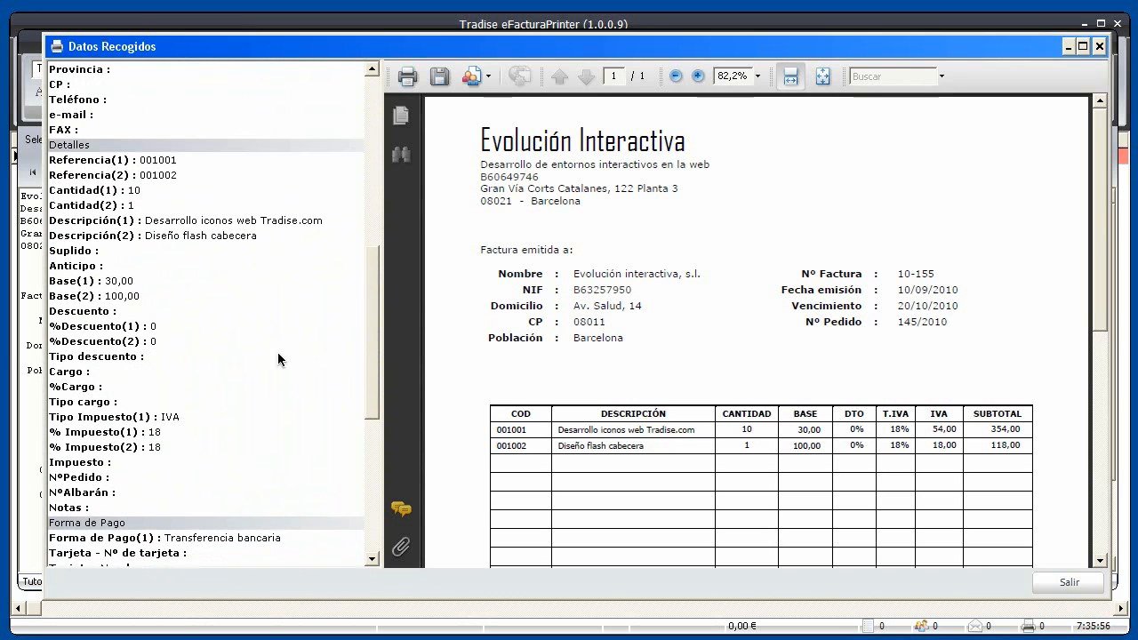
{"action": "left_click_drag", "start_coordinate": [372, 349], "coordinate": [373, 392]}
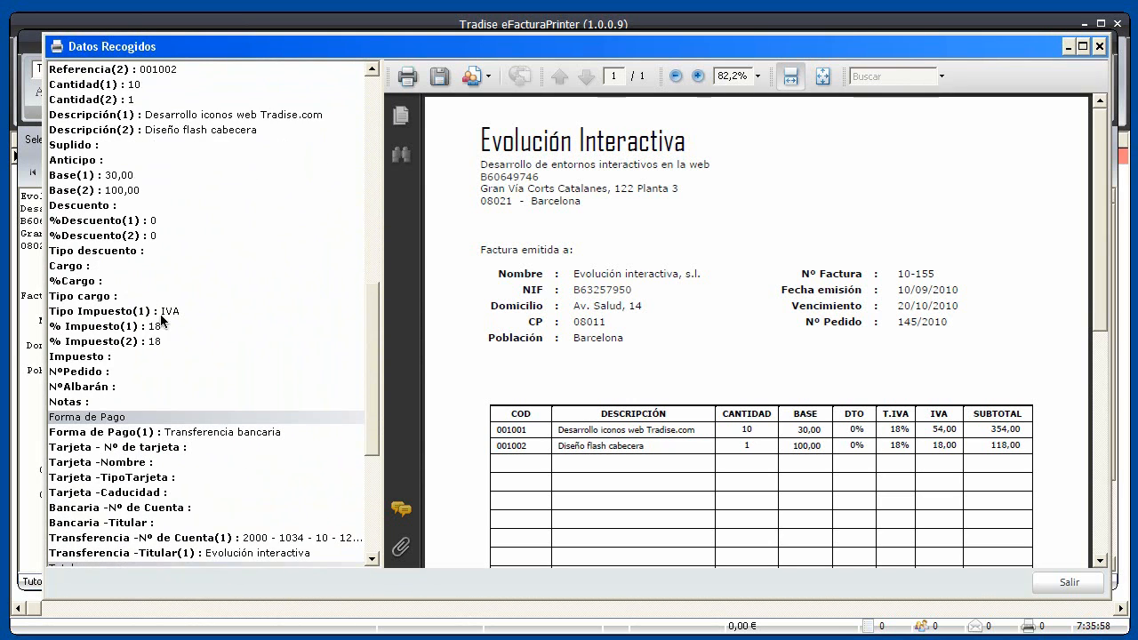
{"action": "left_click_drag", "start_coordinate": [373, 362], "coordinate": [374, 439]}
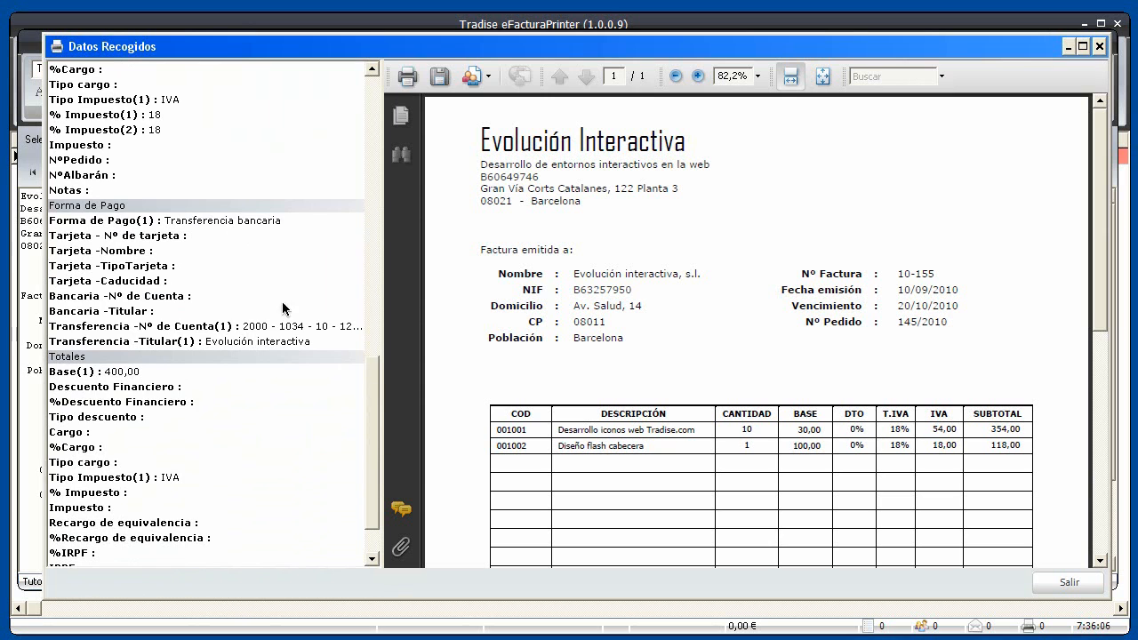
{"action": "left_click_drag", "start_coordinate": [377, 399], "coordinate": [375, 442]}
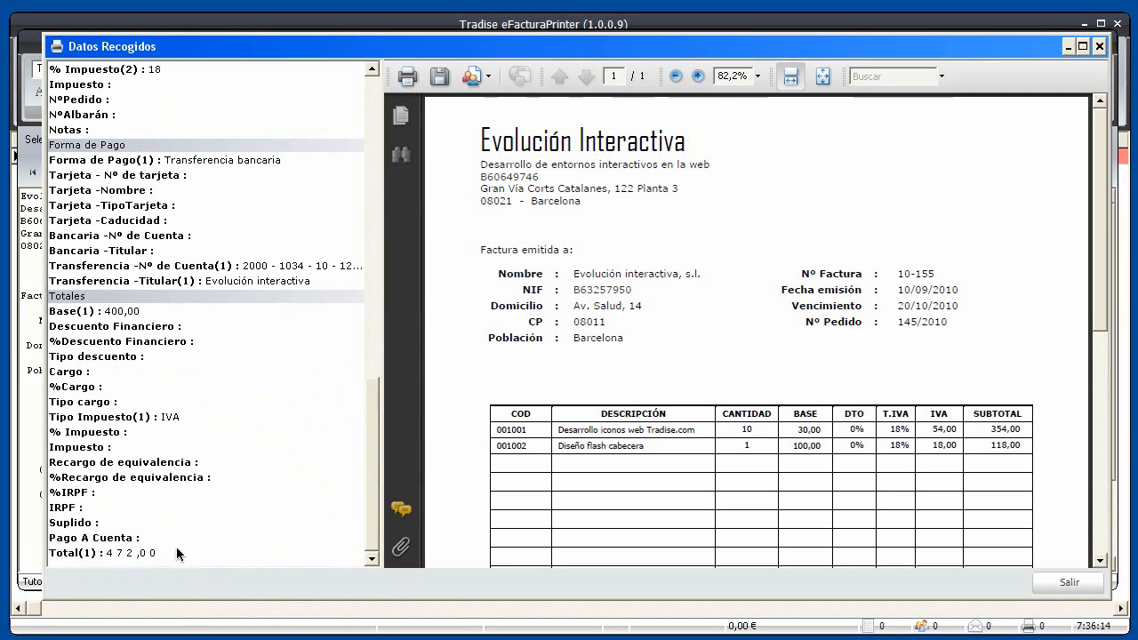
{"action": "scroll", "coordinate": [368, 525], "scroll_direction": "up", "scroll_amount": 1}
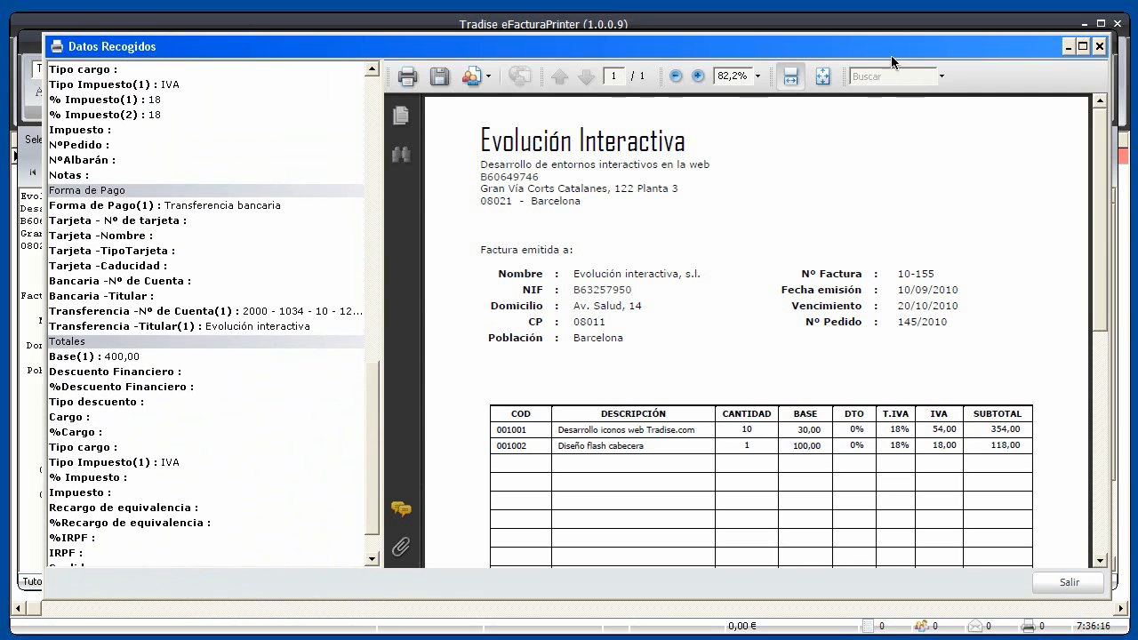
Close the collected-data preview and the template editor
{"action": "left_click", "coordinate": [1100, 48]}
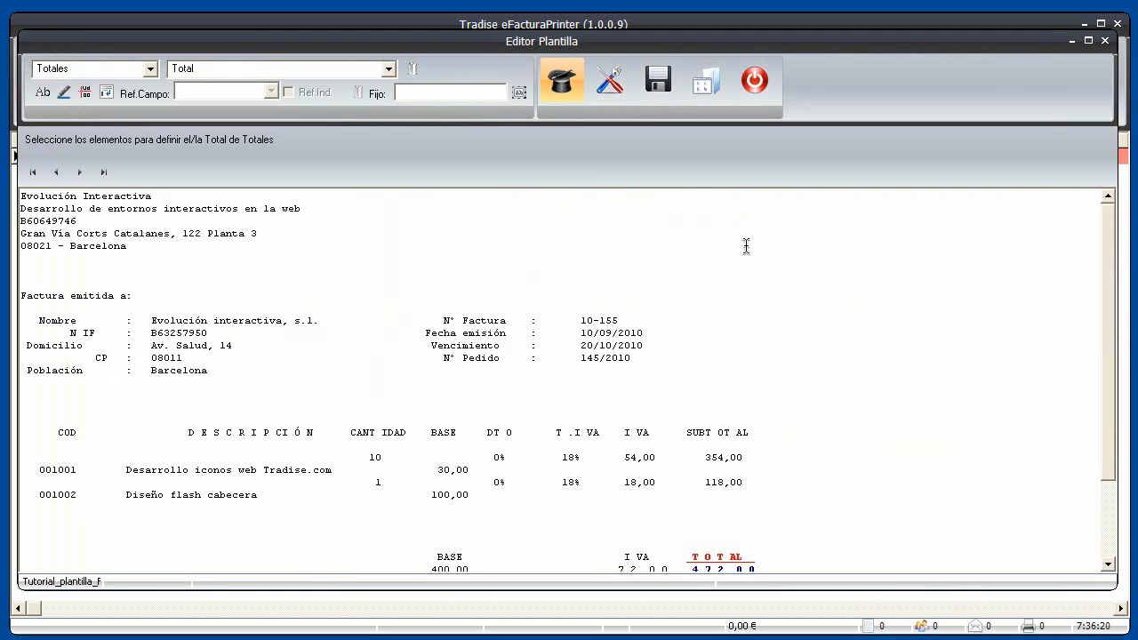
{"action": "left_click", "coordinate": [750, 87]}
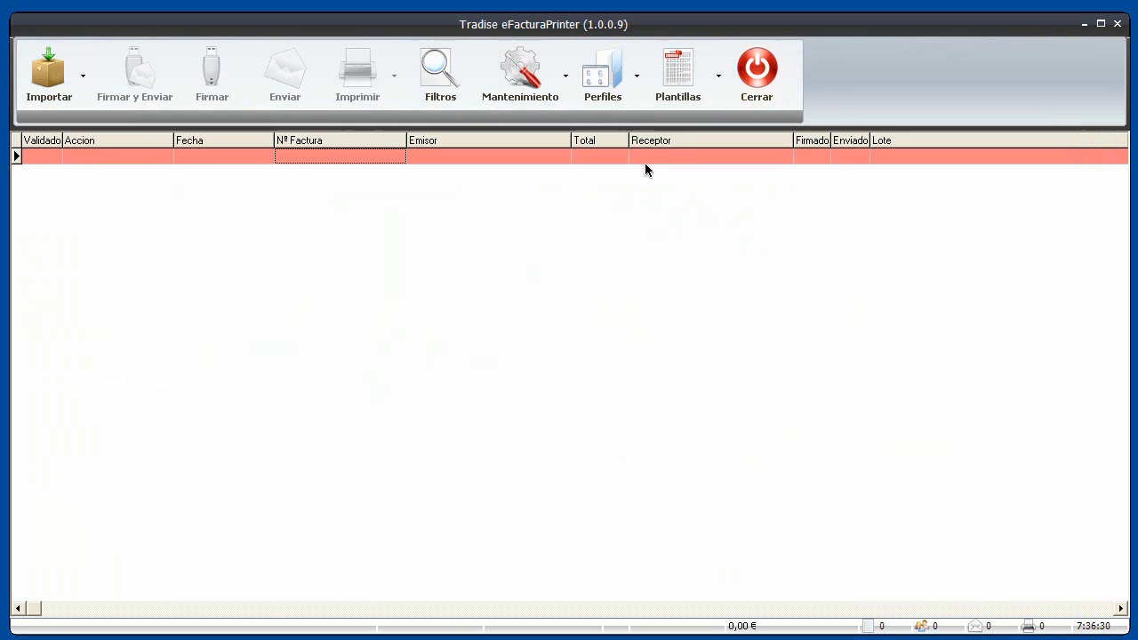
{"action": "left_click", "coordinate": [638, 80]}
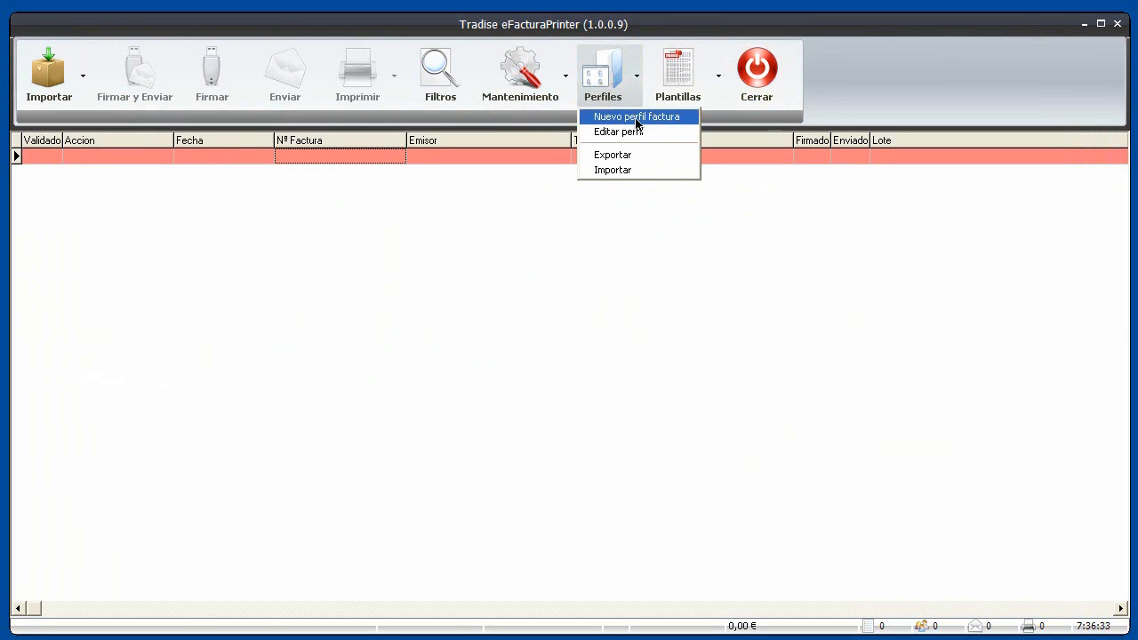
Create a new profile named 'Tutorial plantilla Facturae' using the Tutorial plantilla Facturae template
{"action": "left_click", "coordinate": [635, 117]}
{"action": "left_click", "coordinate": [407, 219]}
{"action": "type", "text": "Tutorial plantilla e"}
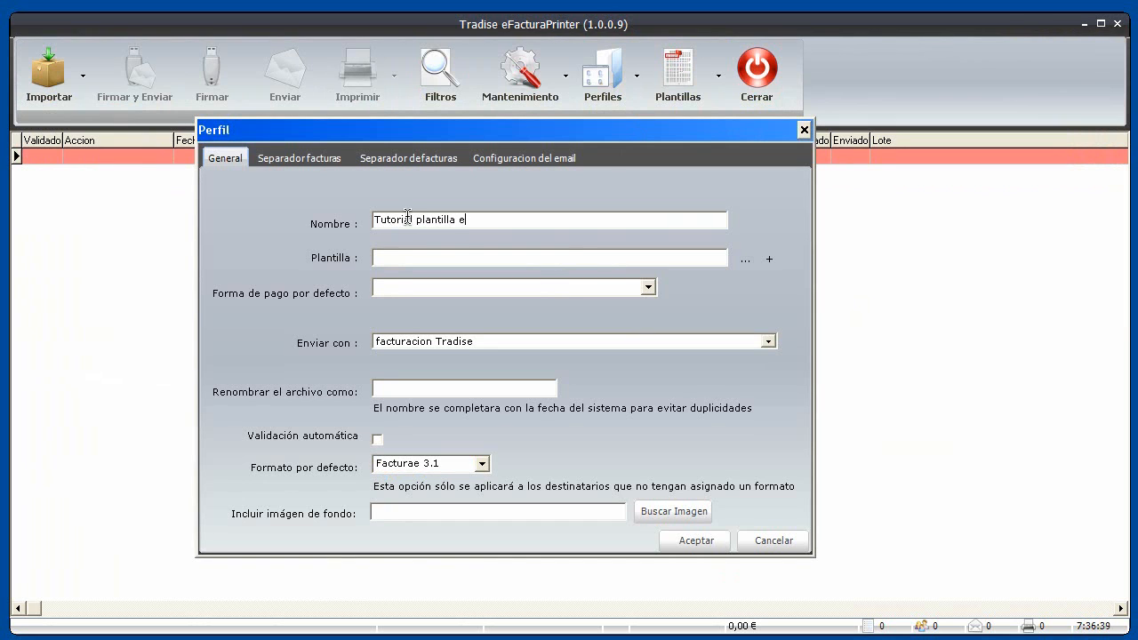
{"action": "key", "text": "BackSpace"}
{"action": "type", "text": "Fav"}
{"action": "key", "text": "BackSpace"}
{"action": "type", "text": "cturae"}
{"action": "left_click", "coordinate": [746, 259]}
{"action": "double_click", "coordinate": [383, 271]}
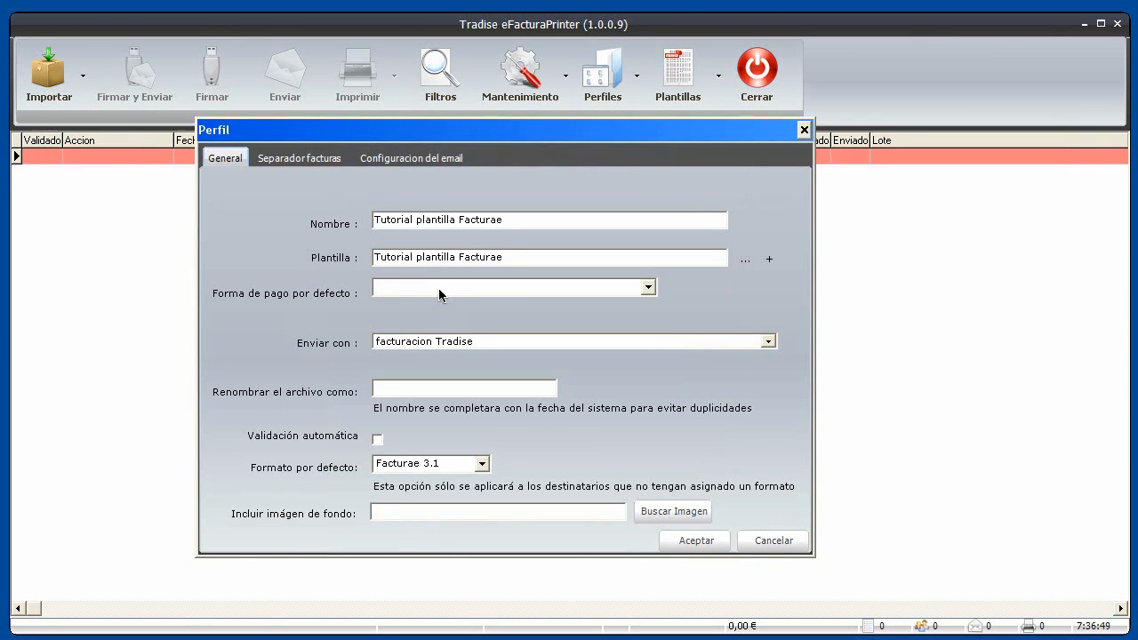
Set payment to Transferencia and sending account to EnviosFactura, then view the invoice-splitting settings
{"action": "left_click", "coordinate": [648, 287]}
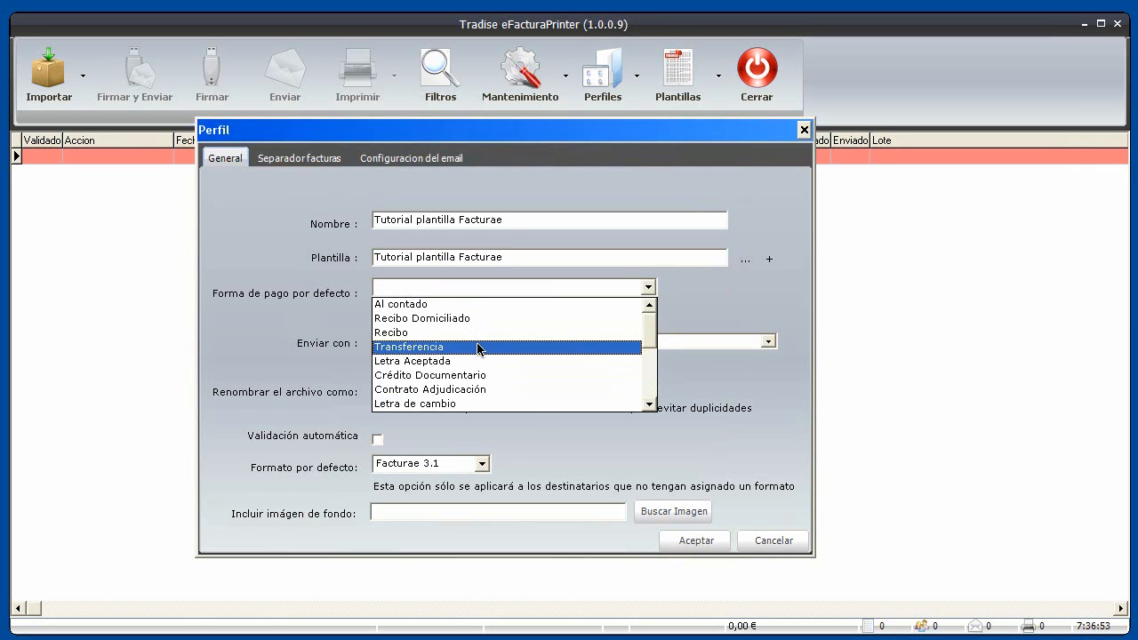
{"action": "left_click", "coordinate": [478, 348]}
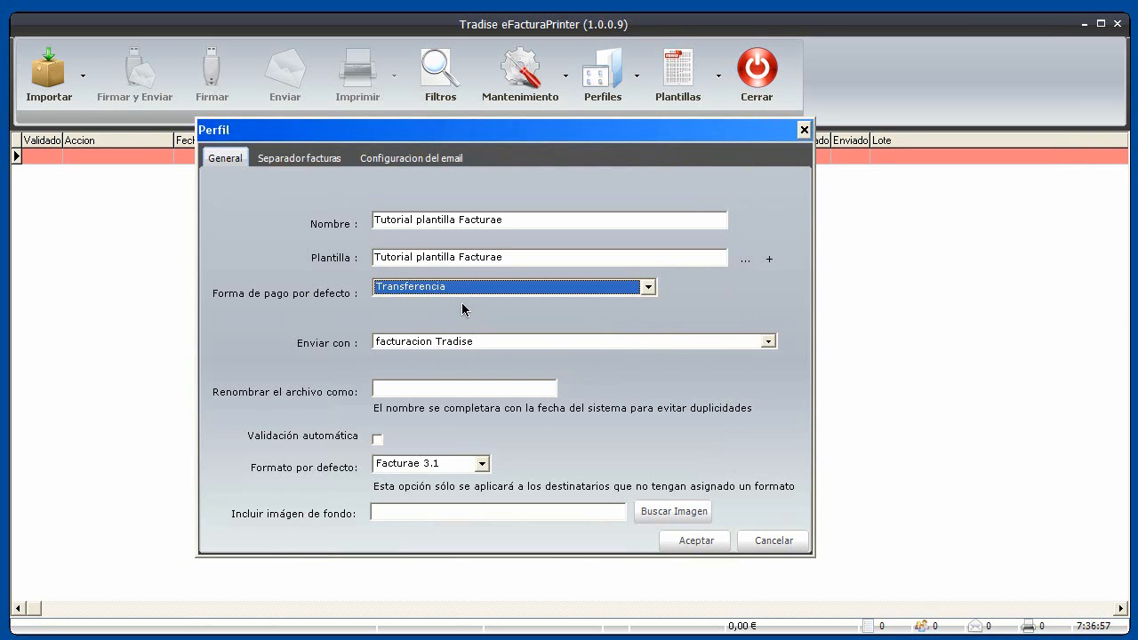
{"action": "left_click", "coordinate": [488, 341]}
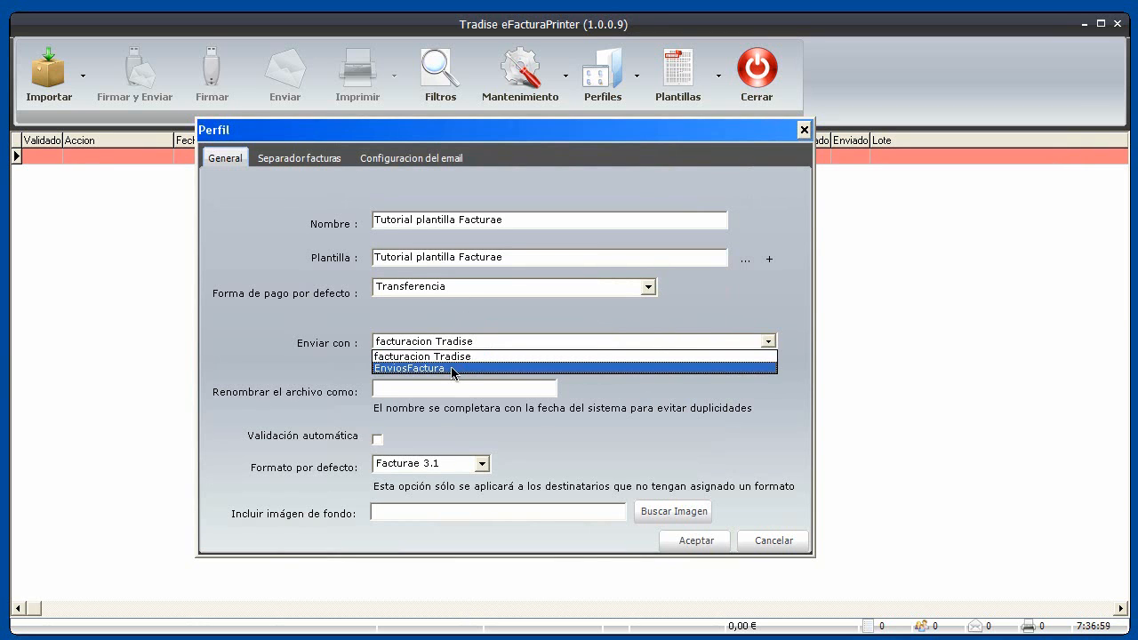
{"action": "left_click", "coordinate": [451, 370]}
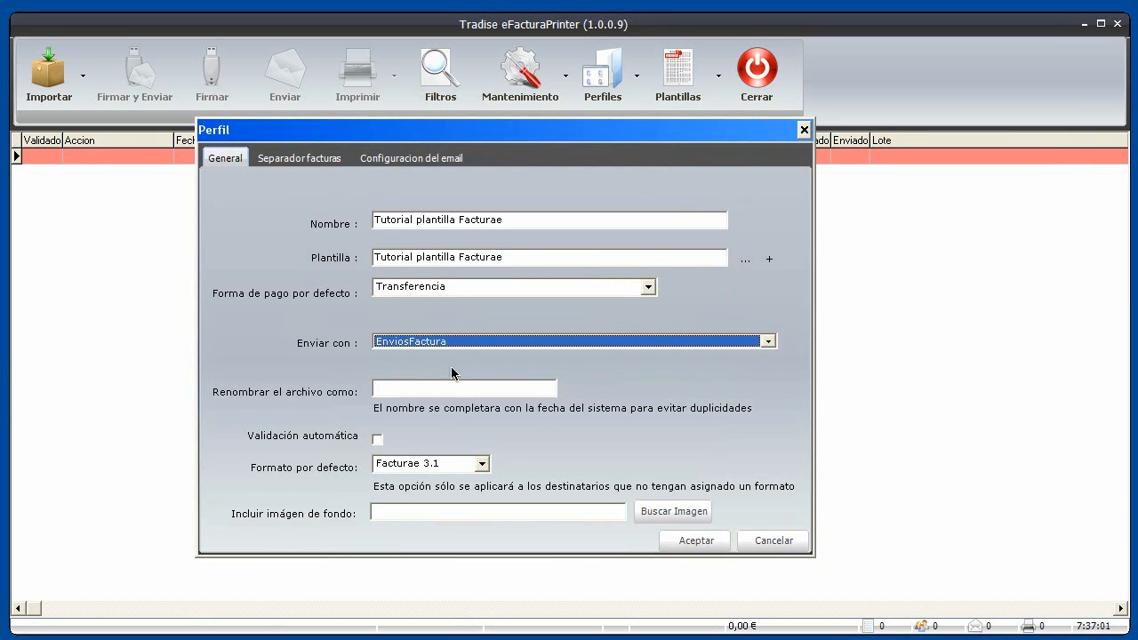
{"action": "left_click", "coordinate": [425, 389]}
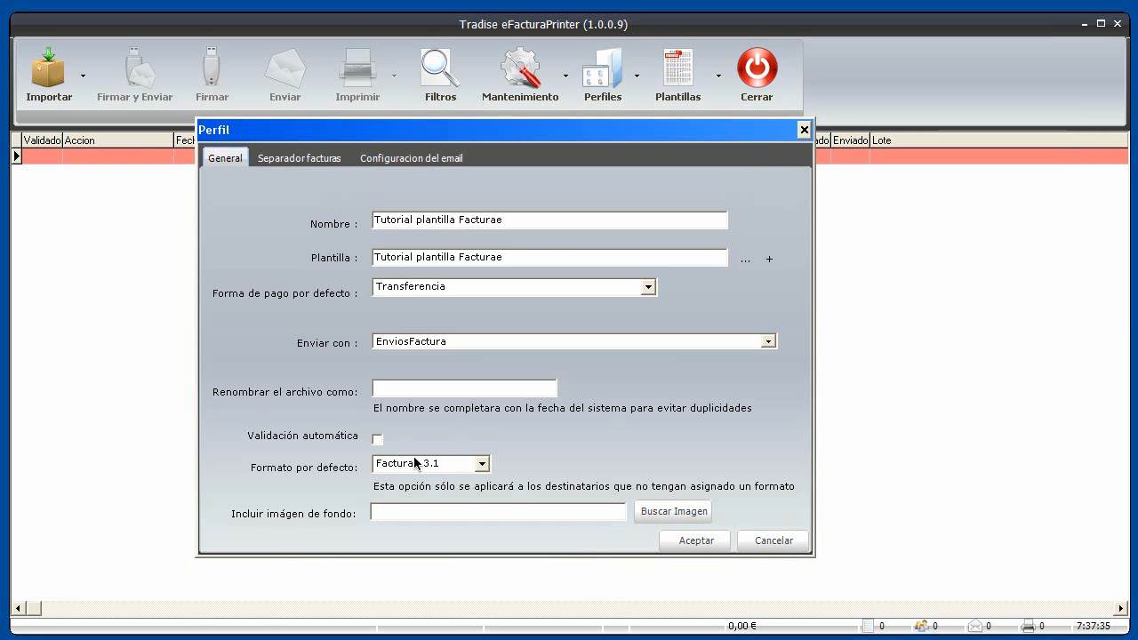
{"action": "left_click", "coordinate": [333, 160]}
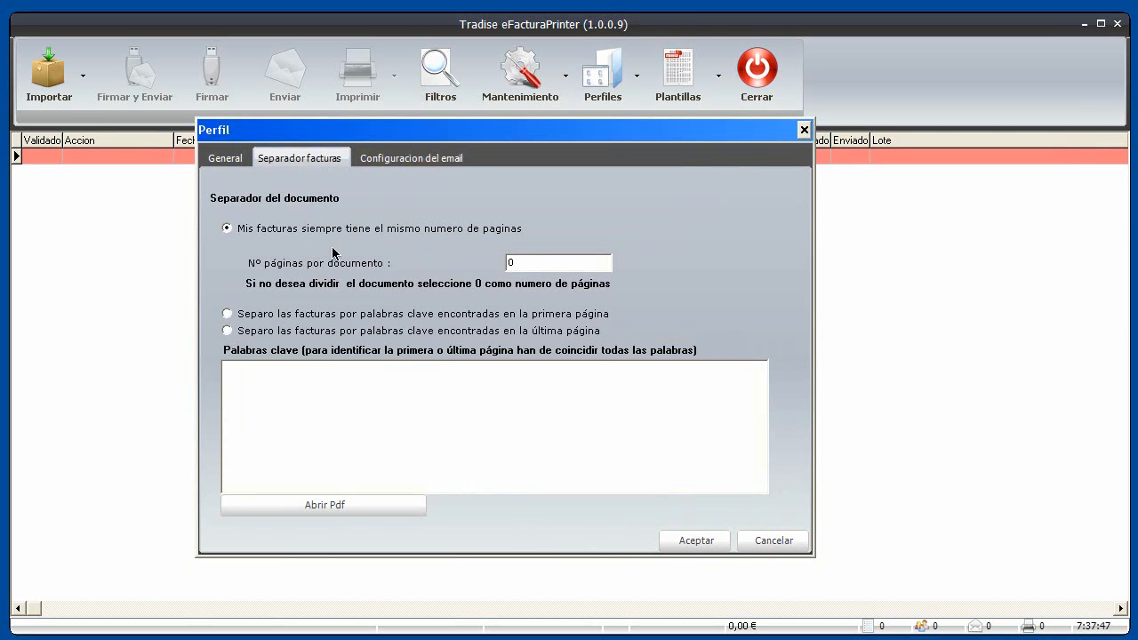
Review the profile's email subject, body and footer, then cancel the Perfil dialog
{"action": "left_click", "coordinate": [415, 159]}
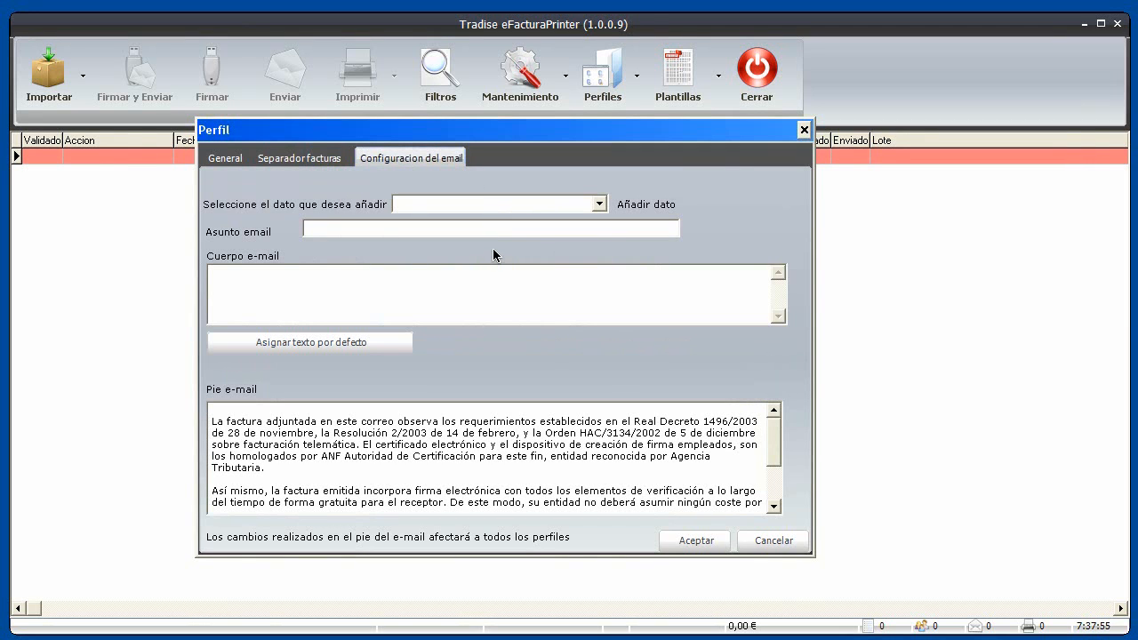
{"action": "left_click", "coordinate": [775, 541]}
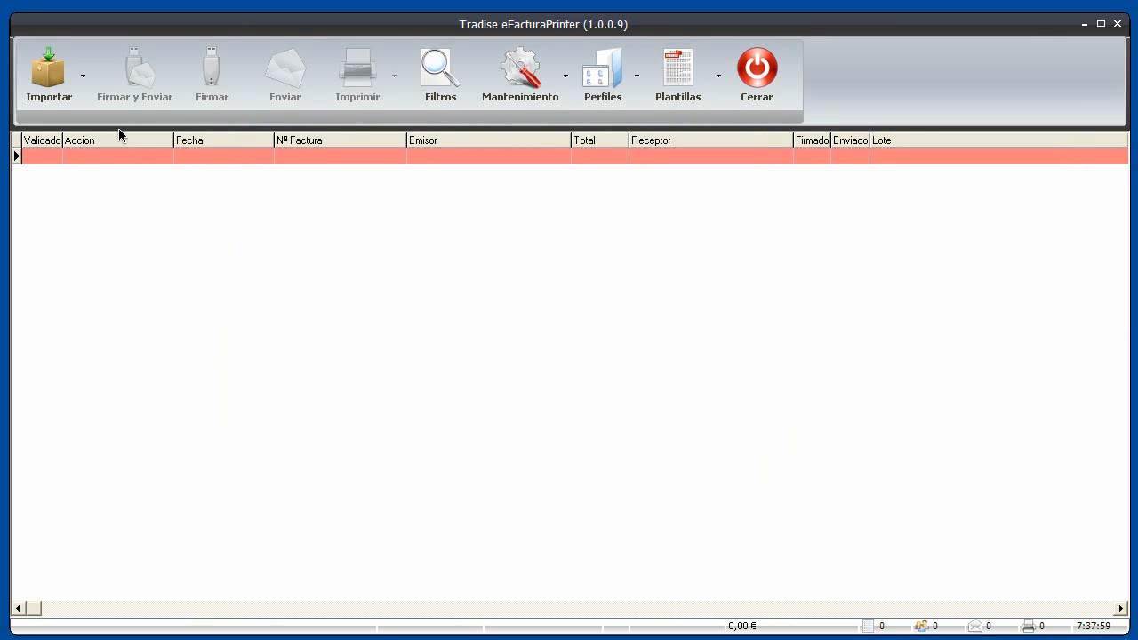
Import from the virtual printer with the Emisión Facturae XML profile and select the new 10-155 row
{"action": "left_click", "coordinate": [83, 76]}
{"action": "mouse_move", "coordinate": [95, 119]}
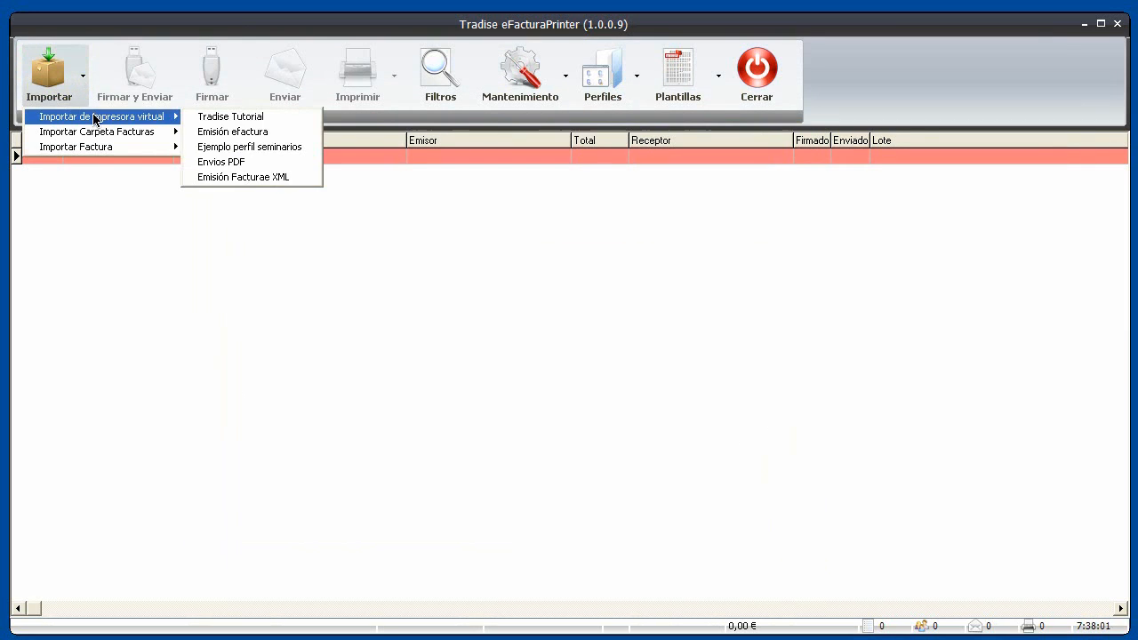
{"action": "left_click", "coordinate": [235, 179]}
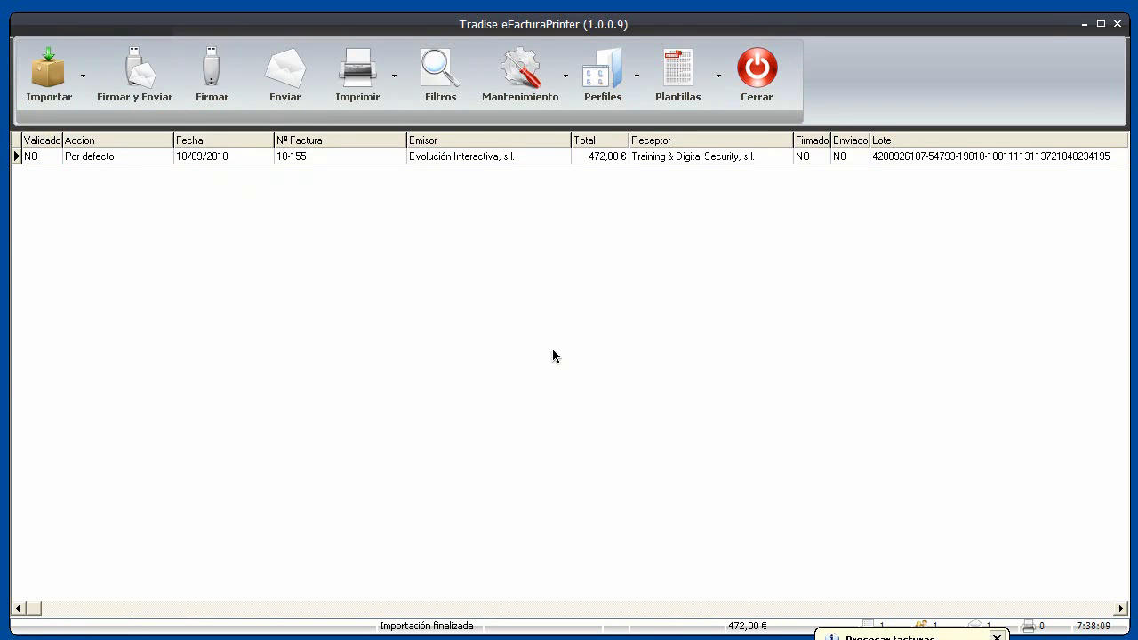
{"action": "left_click", "coordinate": [520, 156]}
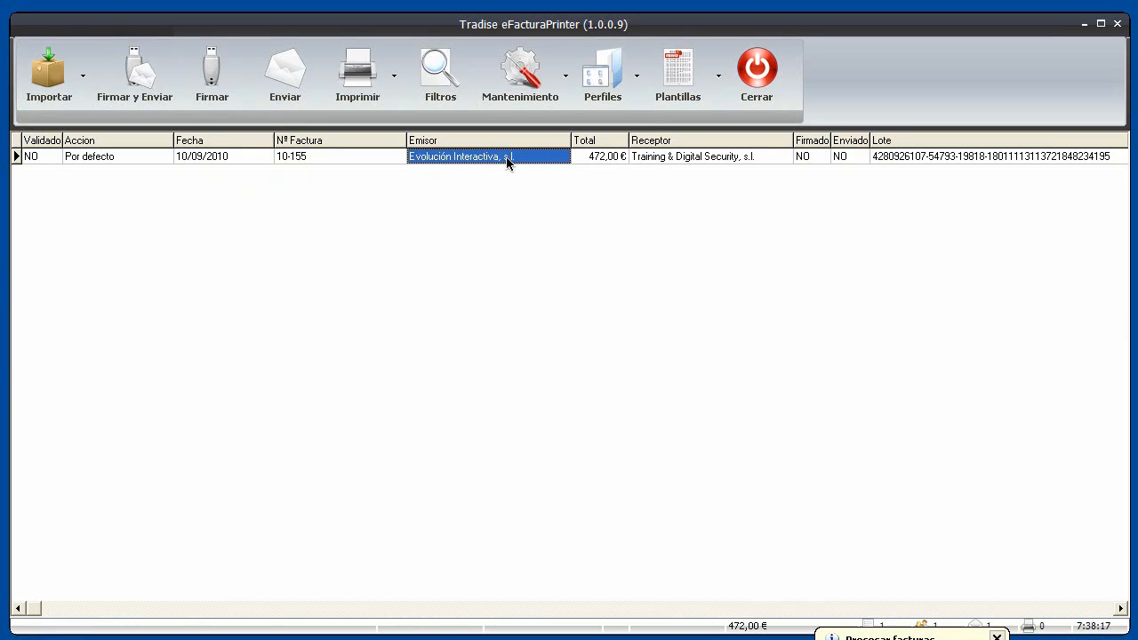
{"action": "left_click", "coordinate": [37, 157]}
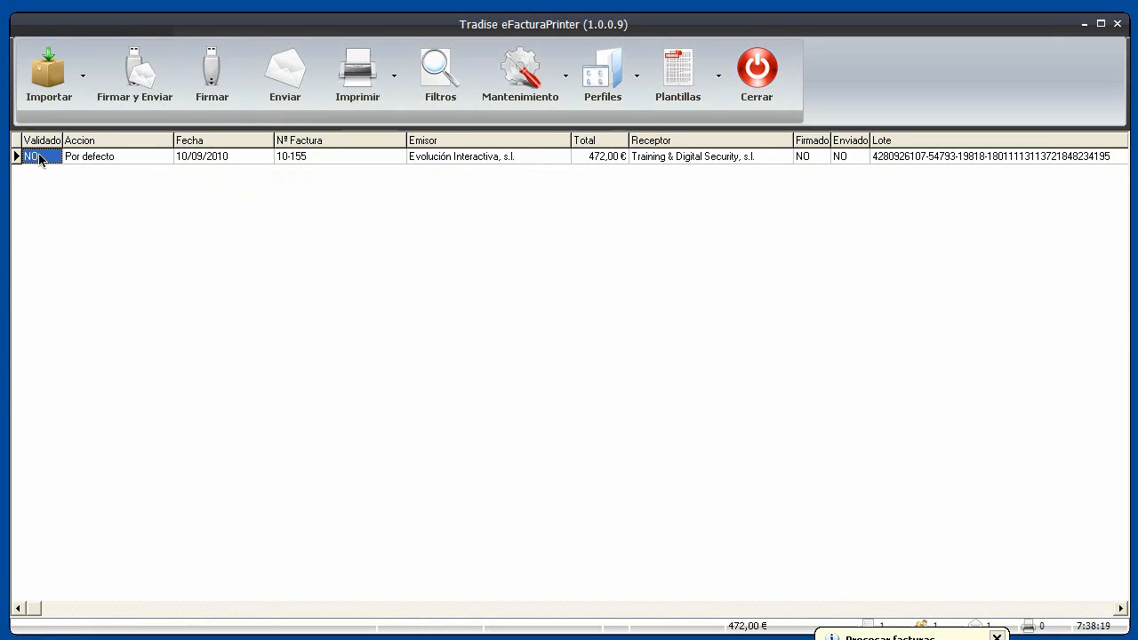
Run Validar on invoice 10-155 and accept it so Validado shows SI
{"action": "left_click", "coordinate": [145, 157]}
{"action": "right_click", "coordinate": [144, 157]}
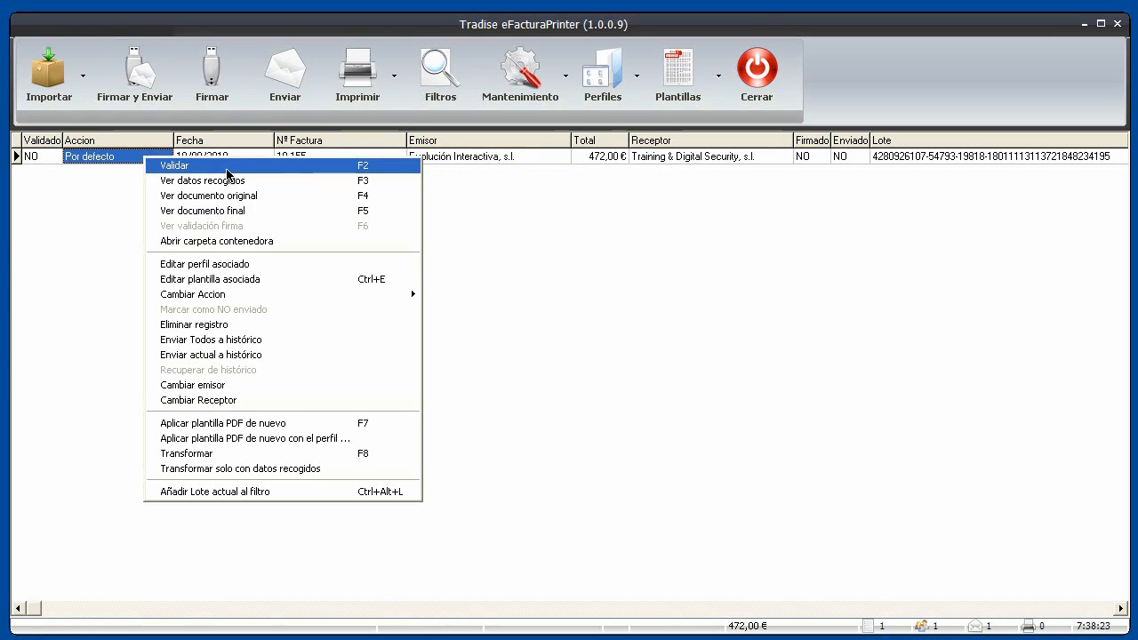
{"action": "left_click", "coordinate": [228, 170]}
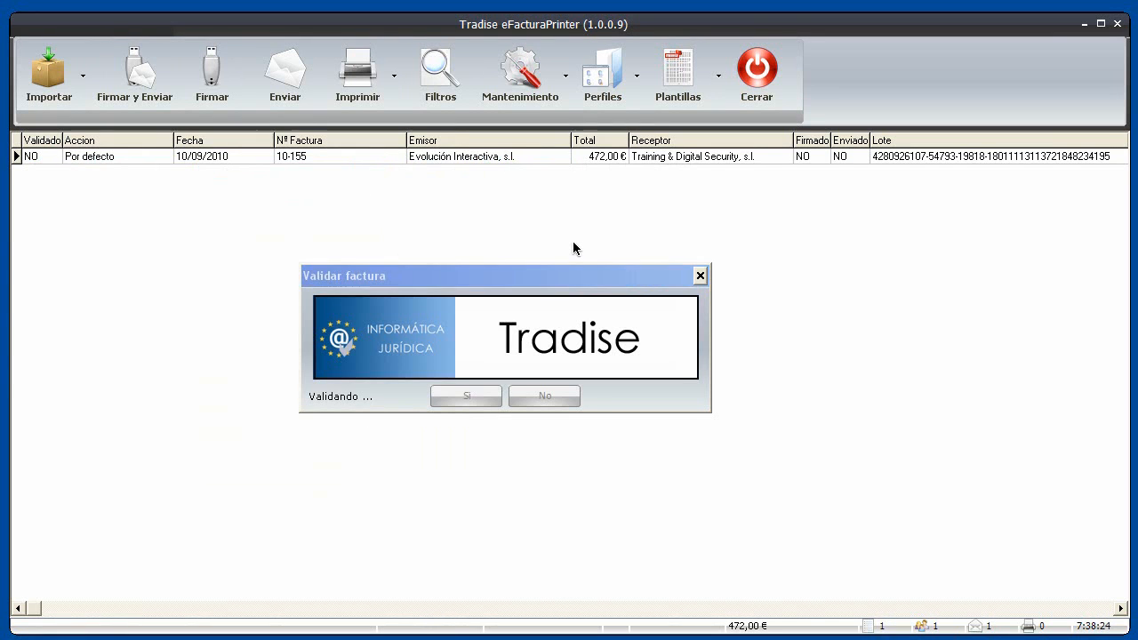
{"action": "left_click_drag", "start_coordinate": [543, 275], "coordinate": [561, 219]}
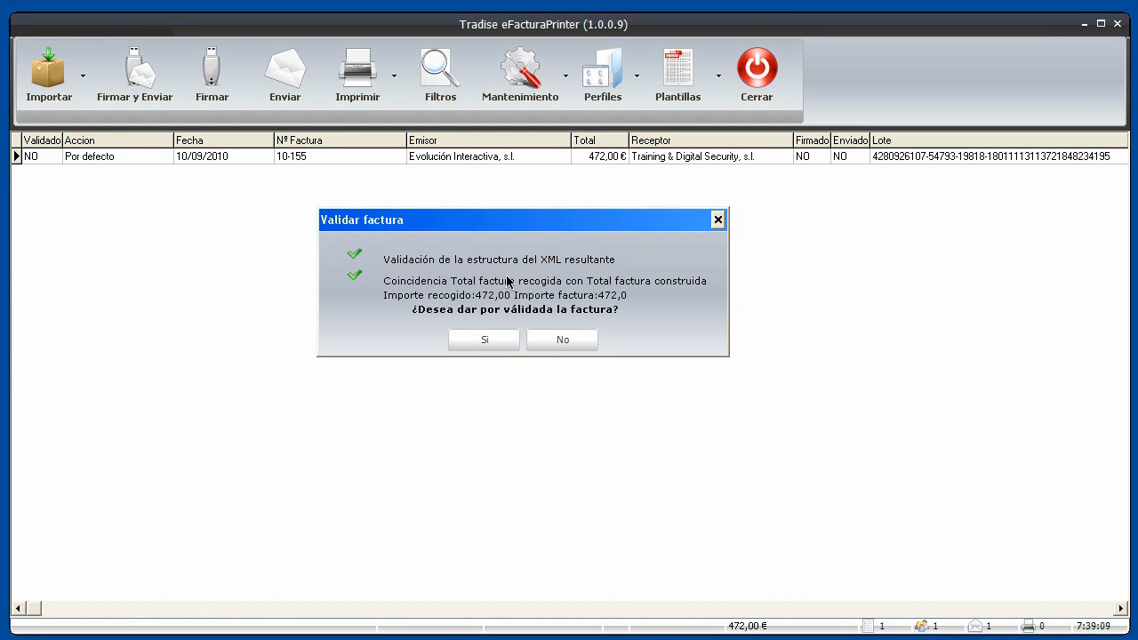
{"action": "left_click", "coordinate": [485, 340]}
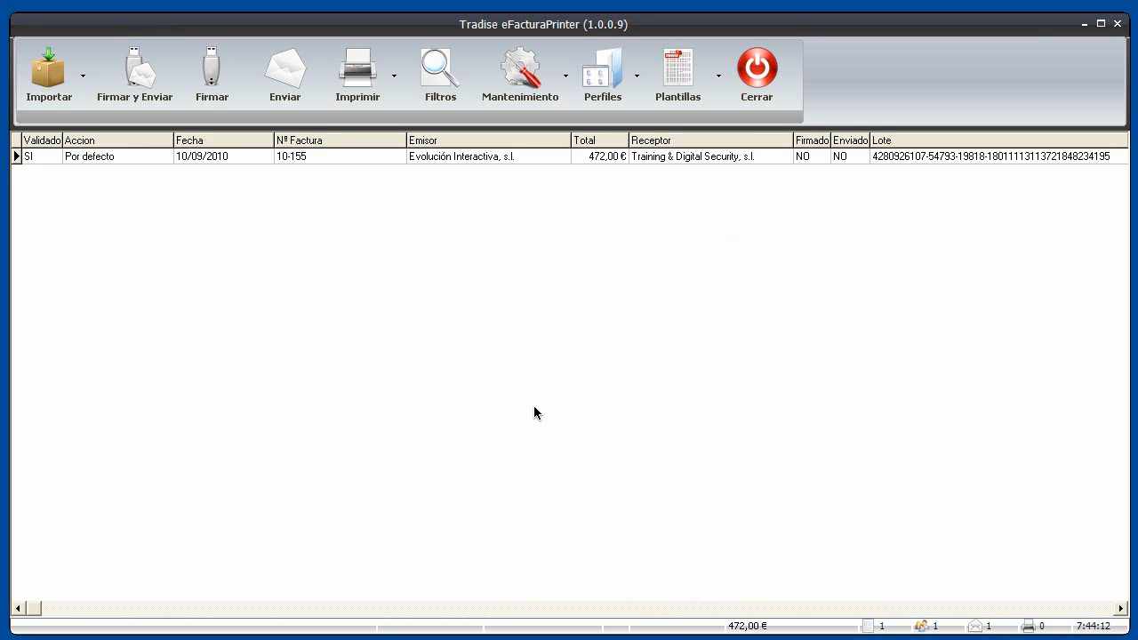
{"action": "left_click", "coordinate": [478, 157]}
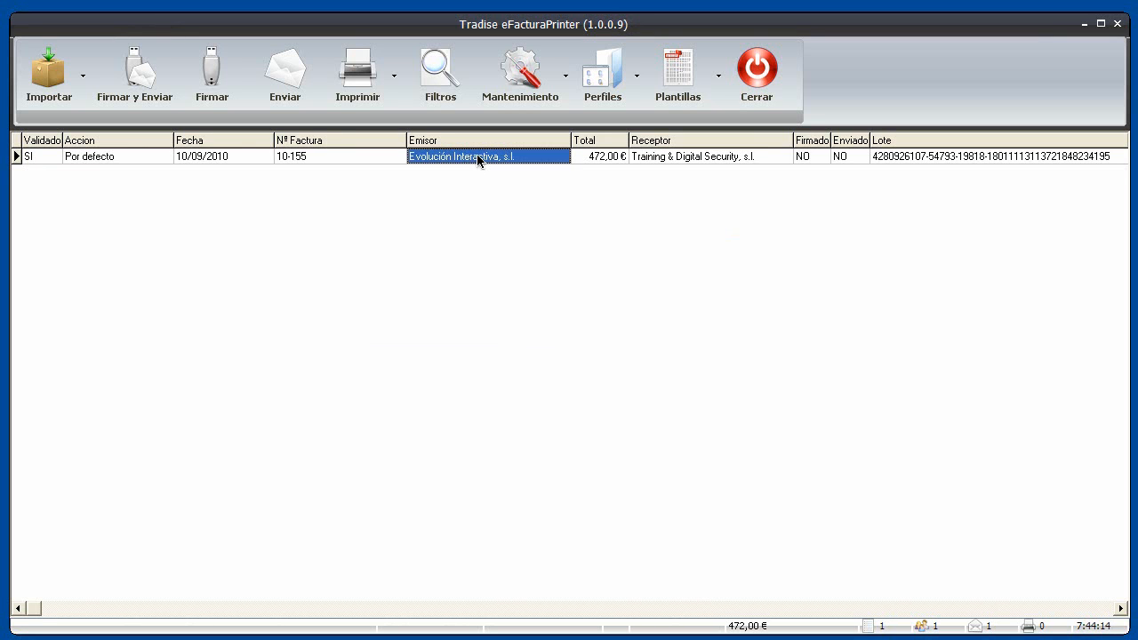
Open invoice 10-155's final document in Internet Explorer, allowing its blocked active content
{"action": "right_click", "coordinate": [478, 158]}
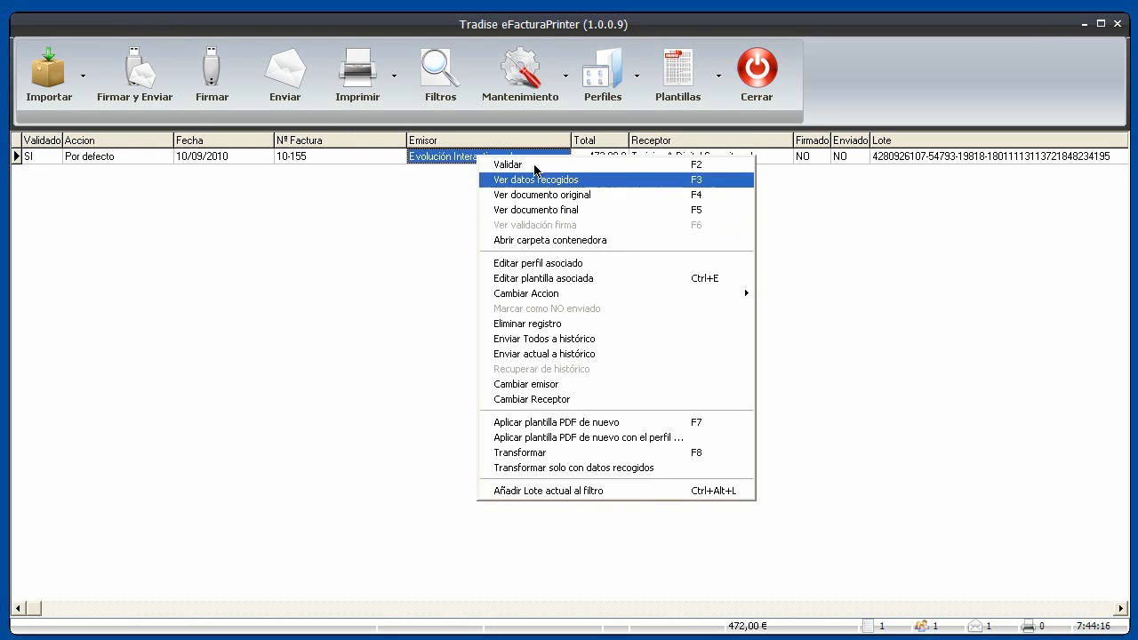
{"action": "left_click", "coordinate": [537, 211]}
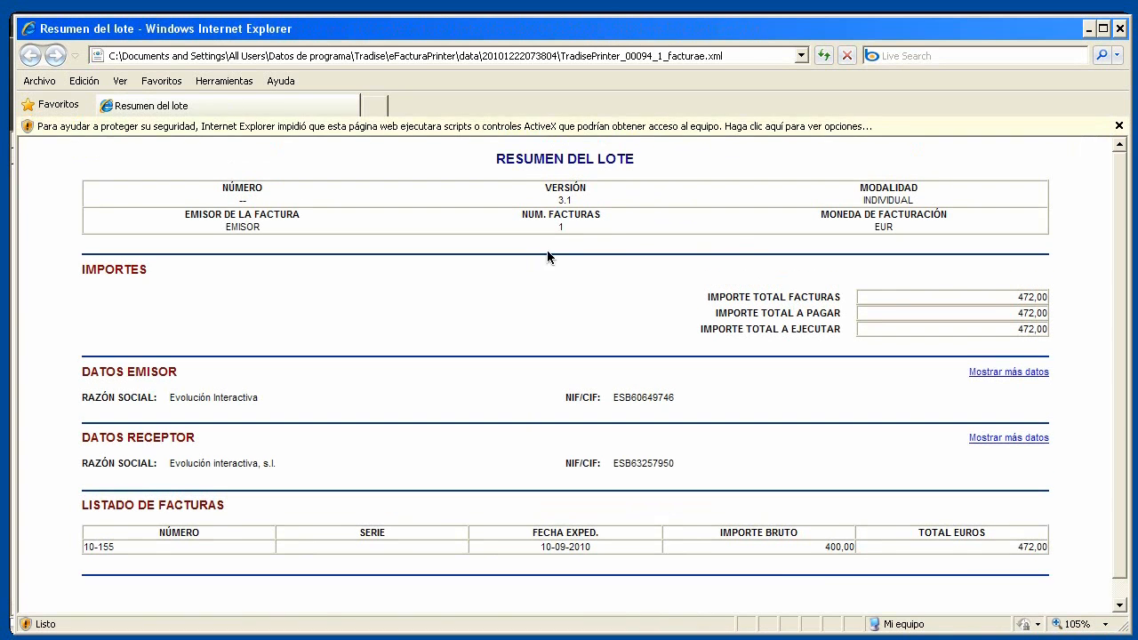
{"action": "left_click", "coordinate": [858, 129]}
{"action": "left_click", "coordinate": [890, 139]}
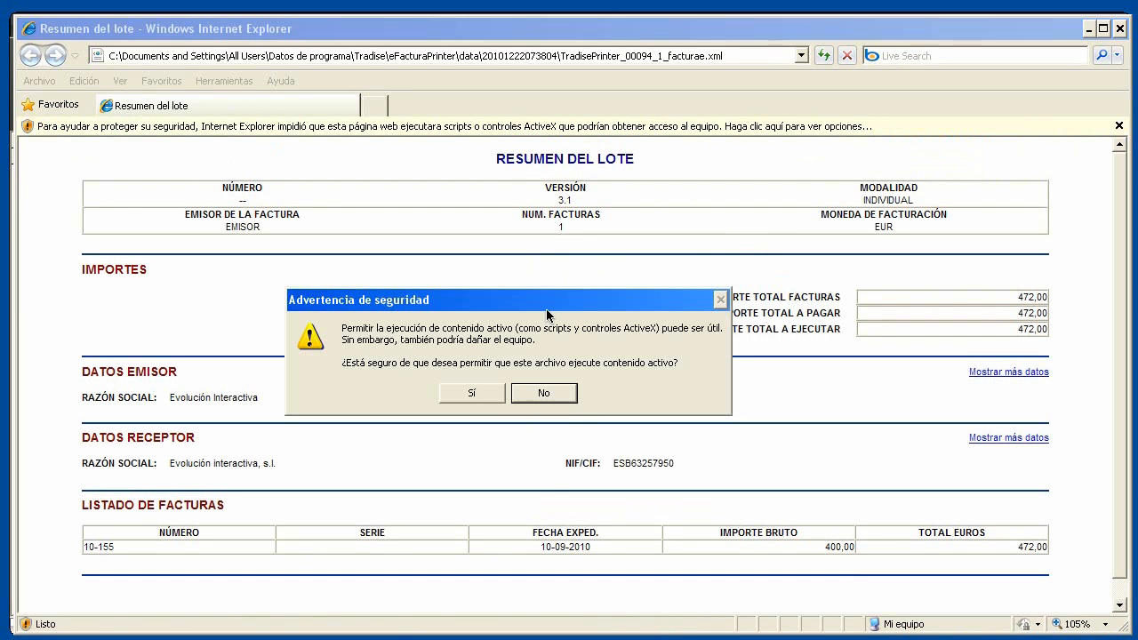
{"action": "left_click", "coordinate": [476, 393]}
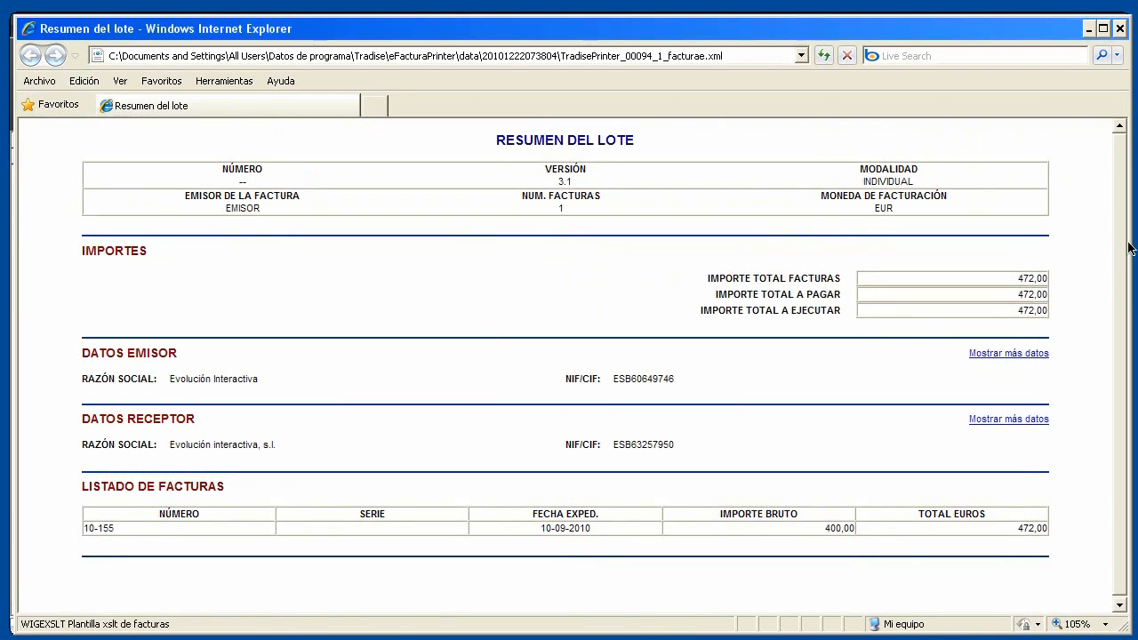
Expand the full DATOS EMISOR and DATOS RECEPTOR details, then open invoice 10-155's detailed view
{"action": "left_click", "coordinate": [994, 353]}
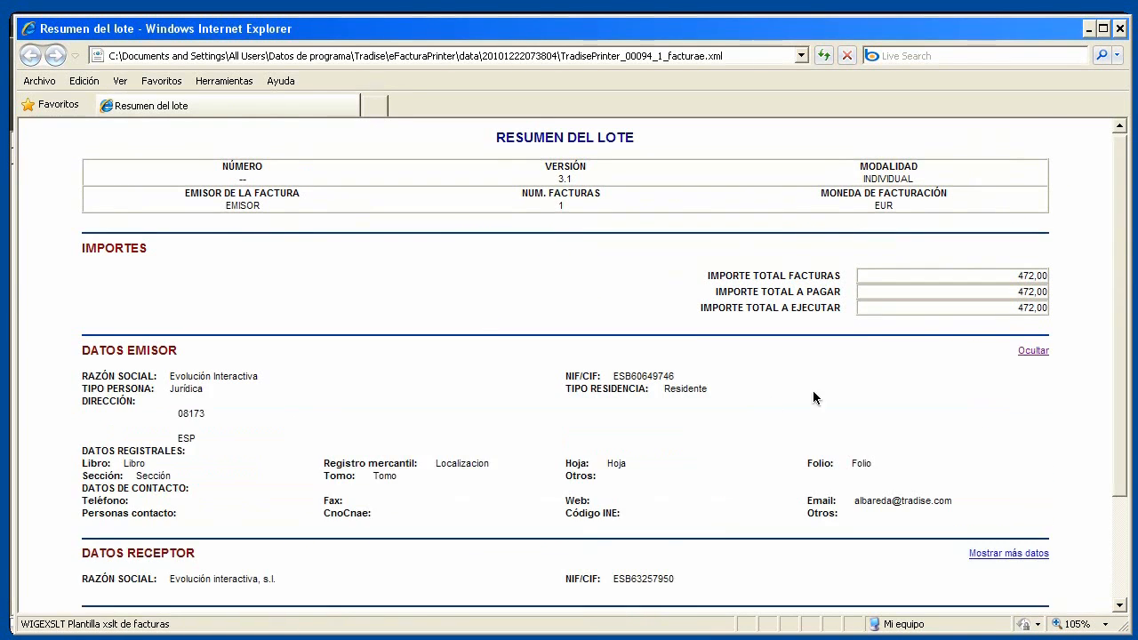
{"action": "scroll", "coordinate": [770, 405], "scroll_direction": "down", "scroll_amount": 2}
{"action": "scroll", "coordinate": [490, 360], "scroll_direction": "down", "scroll_amount": 2}
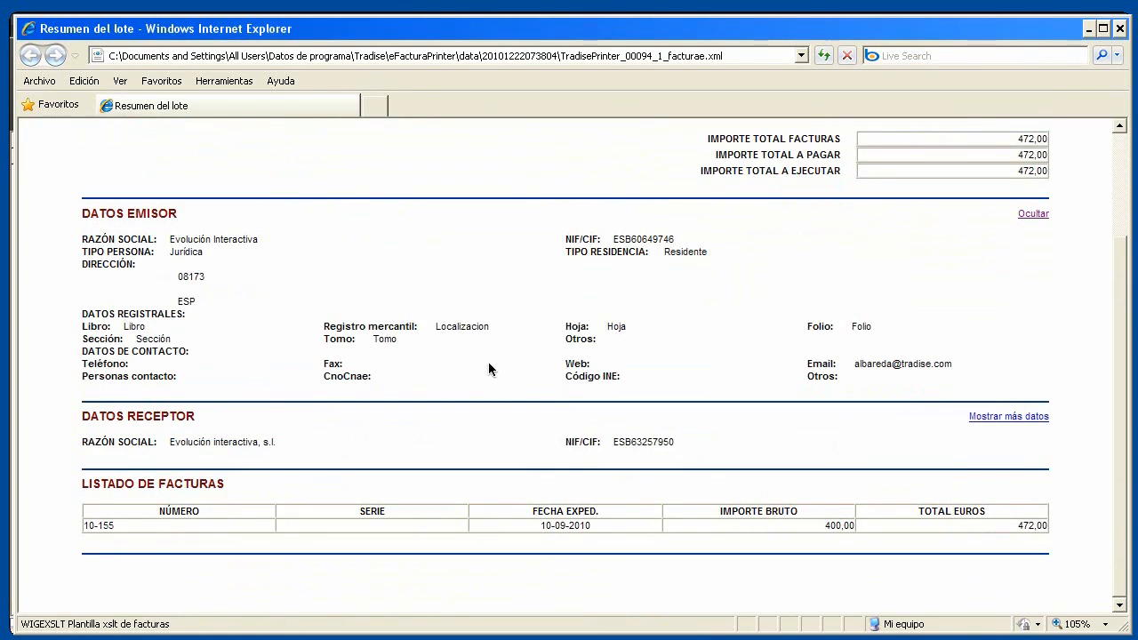
{"action": "left_click", "coordinate": [1005, 416]}
{"action": "scroll", "coordinate": [898, 426], "scroll_direction": "down", "scroll_amount": 3}
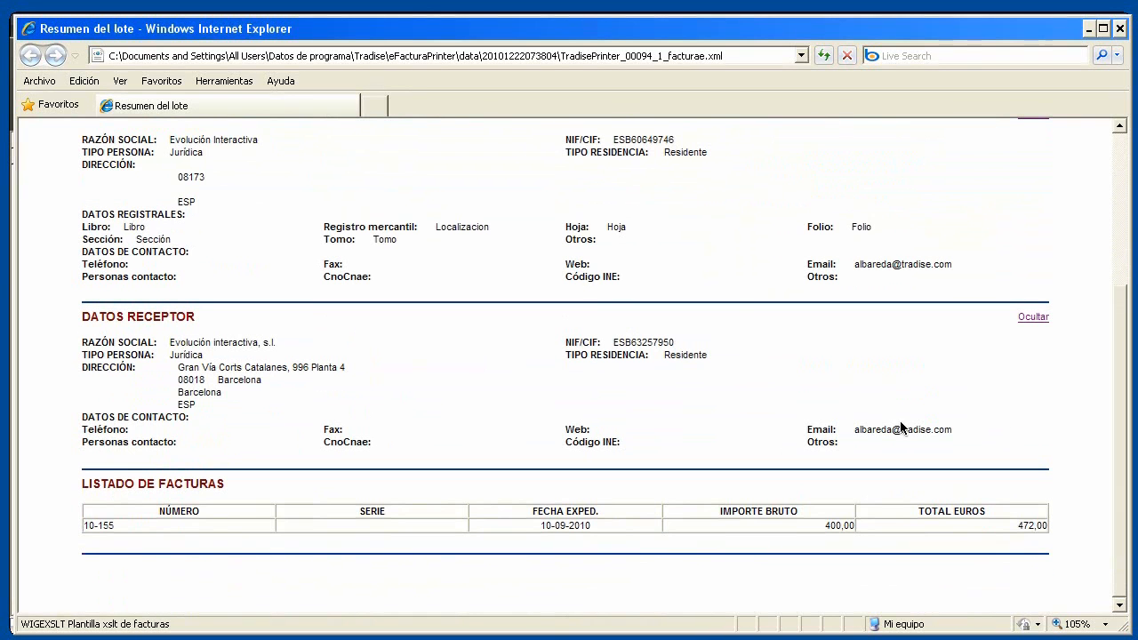
{"action": "left_click", "coordinate": [1025, 531]}
{"action": "left_click_drag", "start_coordinate": [1120, 416], "coordinate": [1120, 502]}
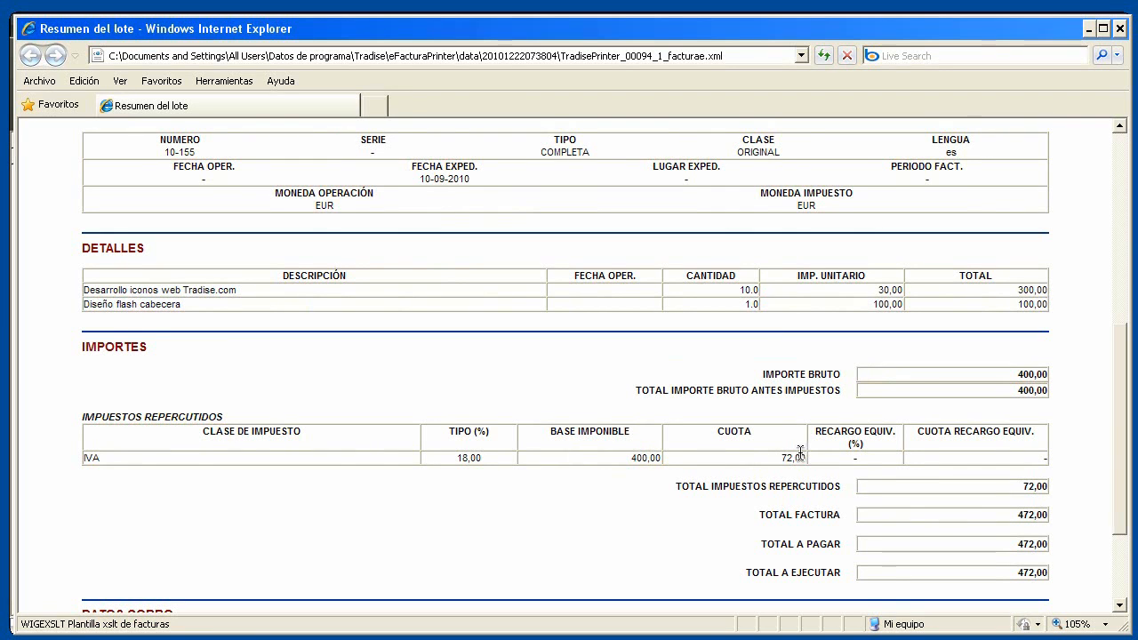
{"action": "scroll", "coordinate": [802, 456], "scroll_direction": "down", "scroll_amount": 2}
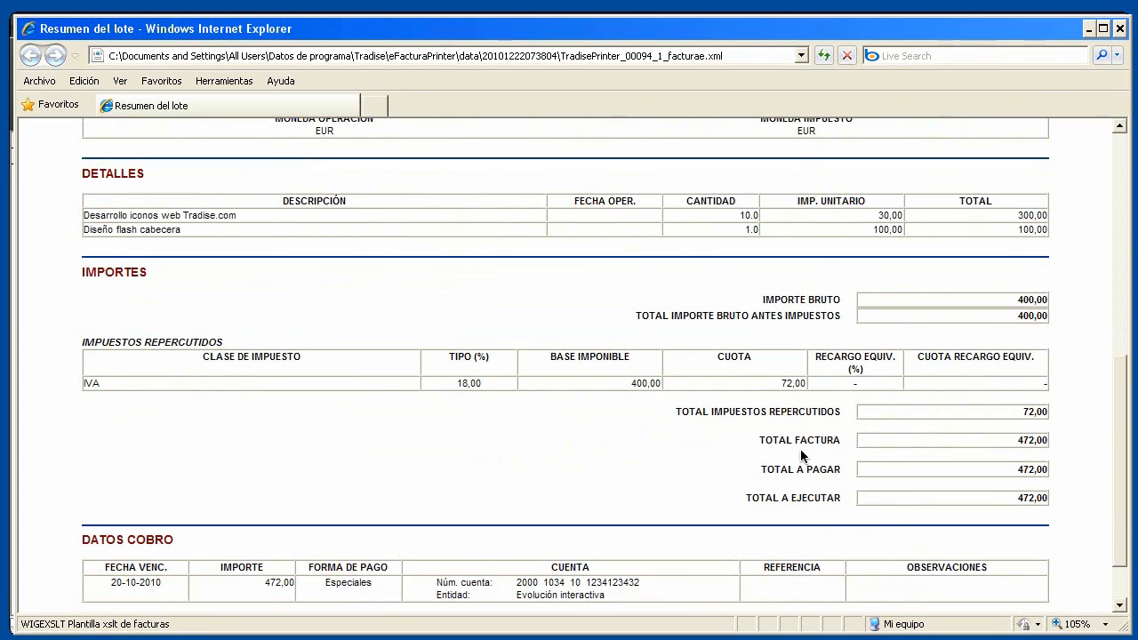
{"action": "scroll", "coordinate": [801, 456], "scroll_direction": "down", "scroll_amount": 2}
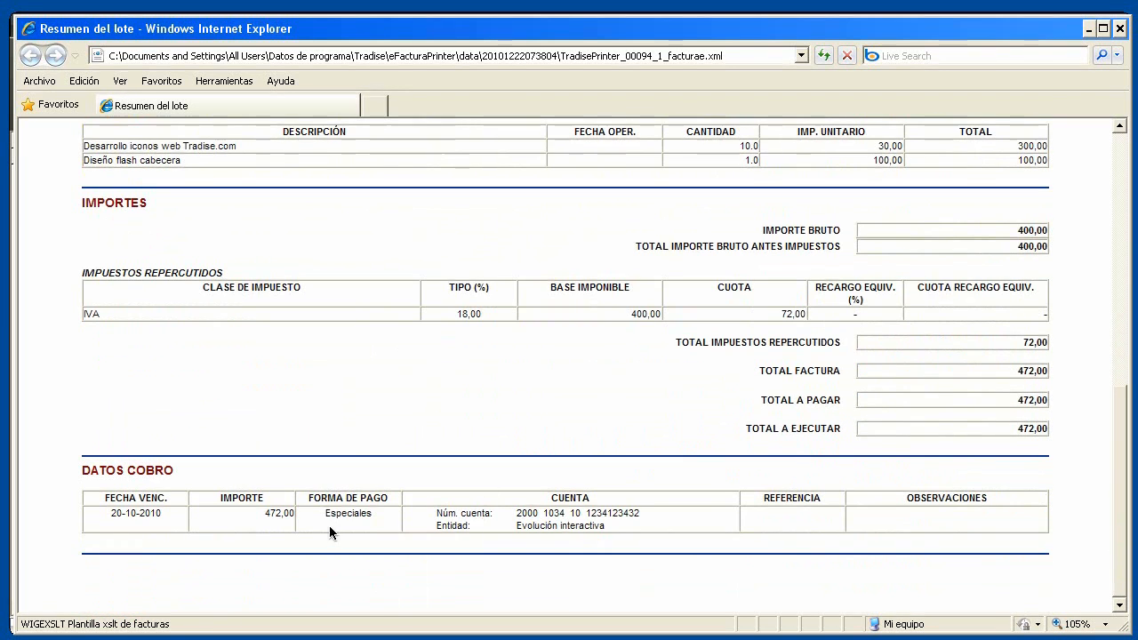
{"action": "scroll", "coordinate": [605, 462], "scroll_direction": "up", "scroll_amount": 4}
{"action": "scroll", "coordinate": [605, 462], "scroll_direction": "up", "scroll_amount": 12}
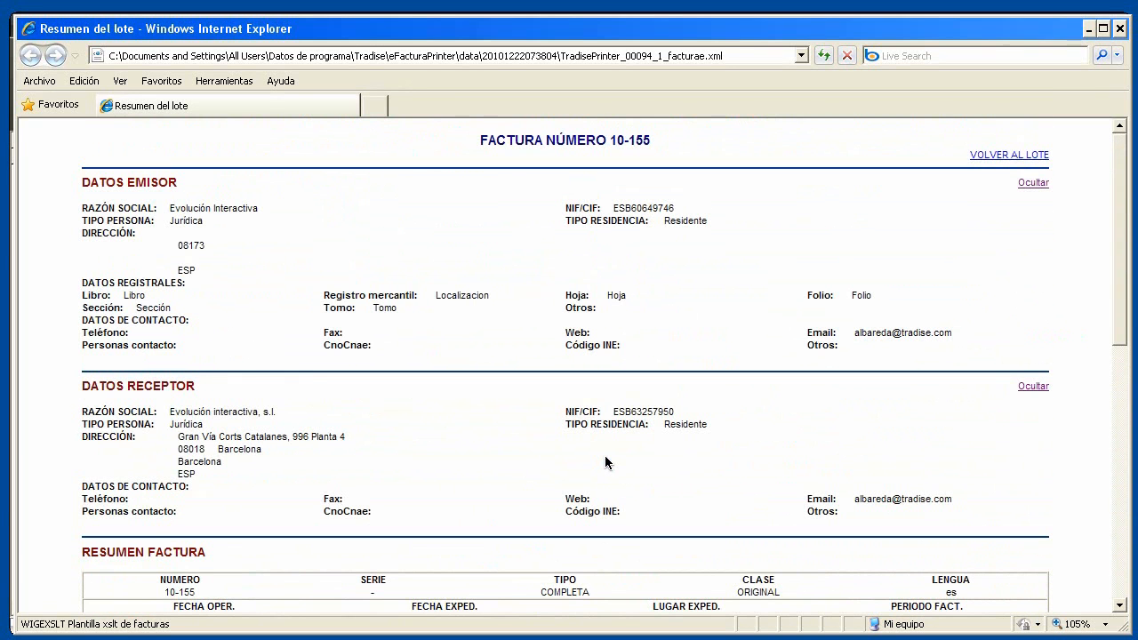
Close the Internet Explorer summary and select invoice 10-155 in the eFacturaPrinter list
{"action": "left_click", "coordinate": [1119, 29]}
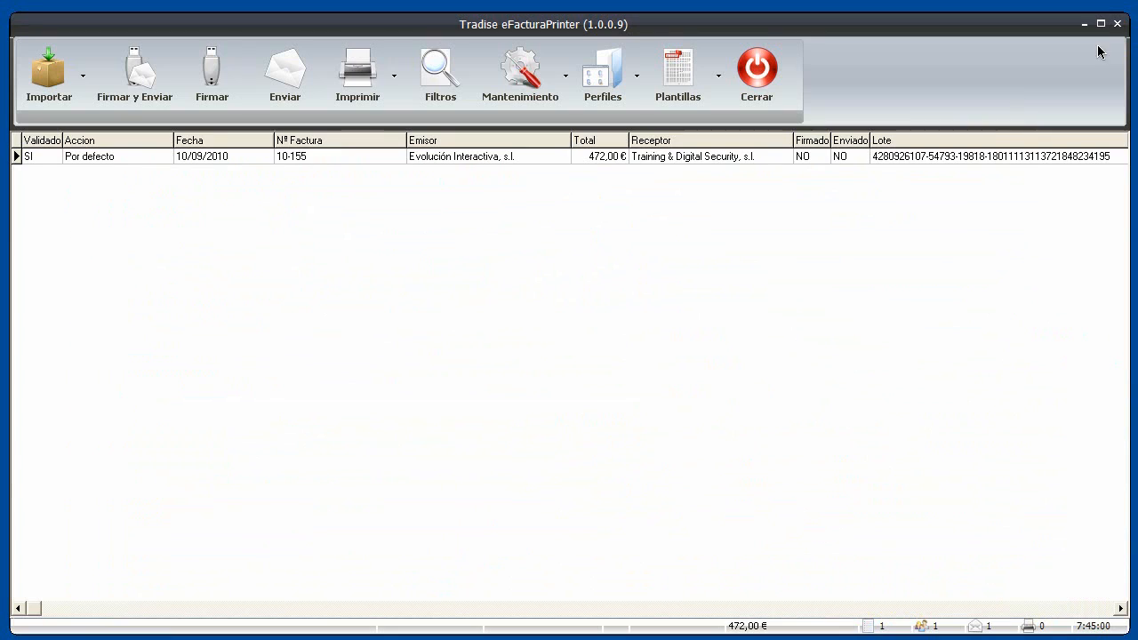
{"action": "left_click", "coordinate": [336, 158]}
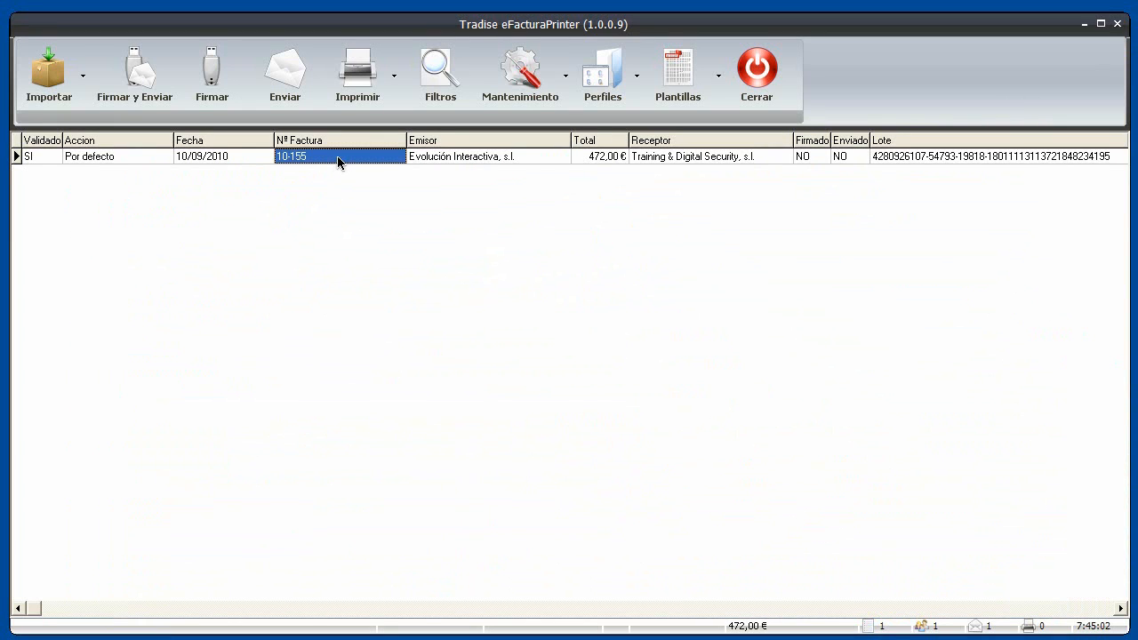